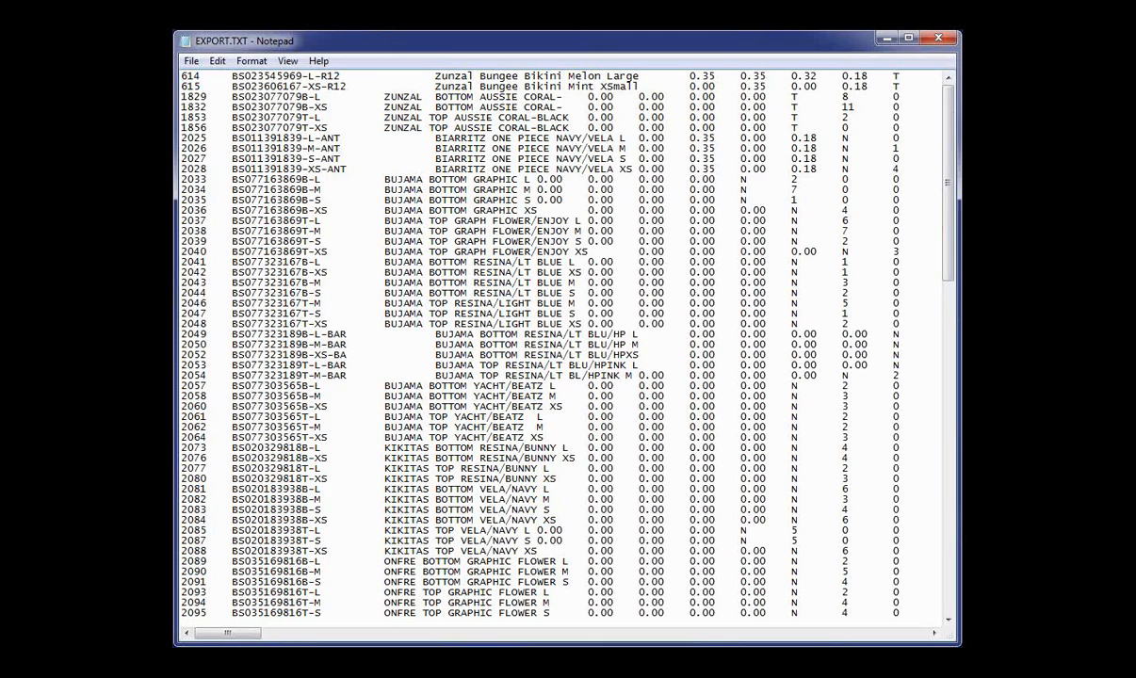
Examine the product code, description and price columns in the EXPORT.TXT file.
drag(232, 117, 321, 117)
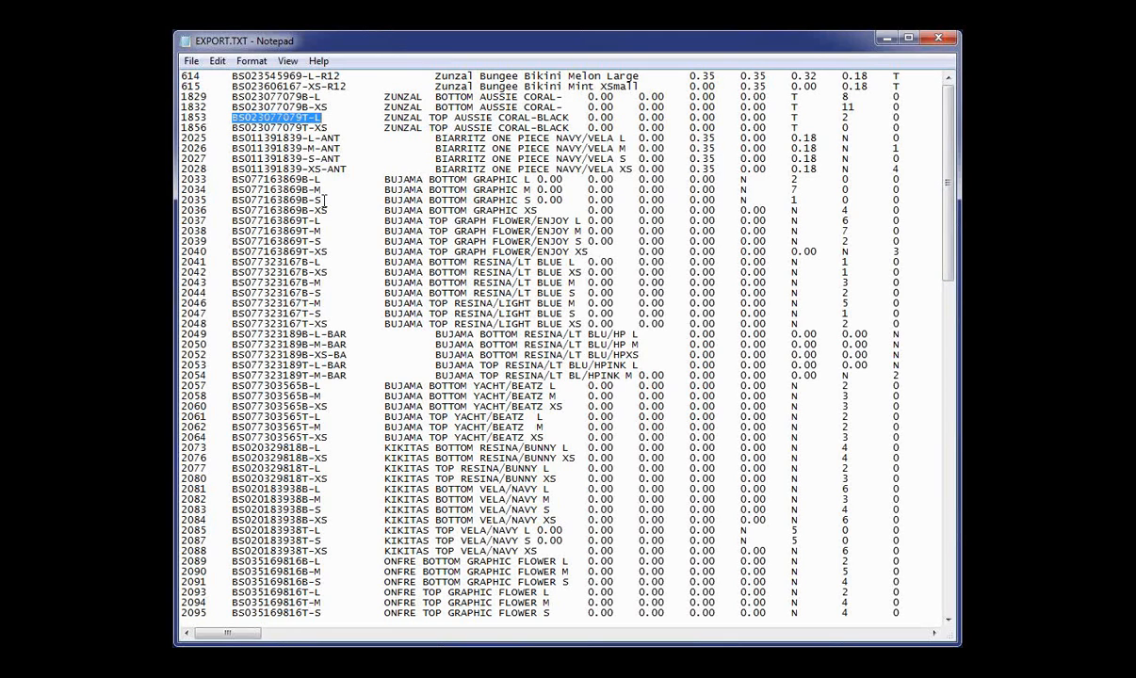
drag(367, 116, 555, 115)
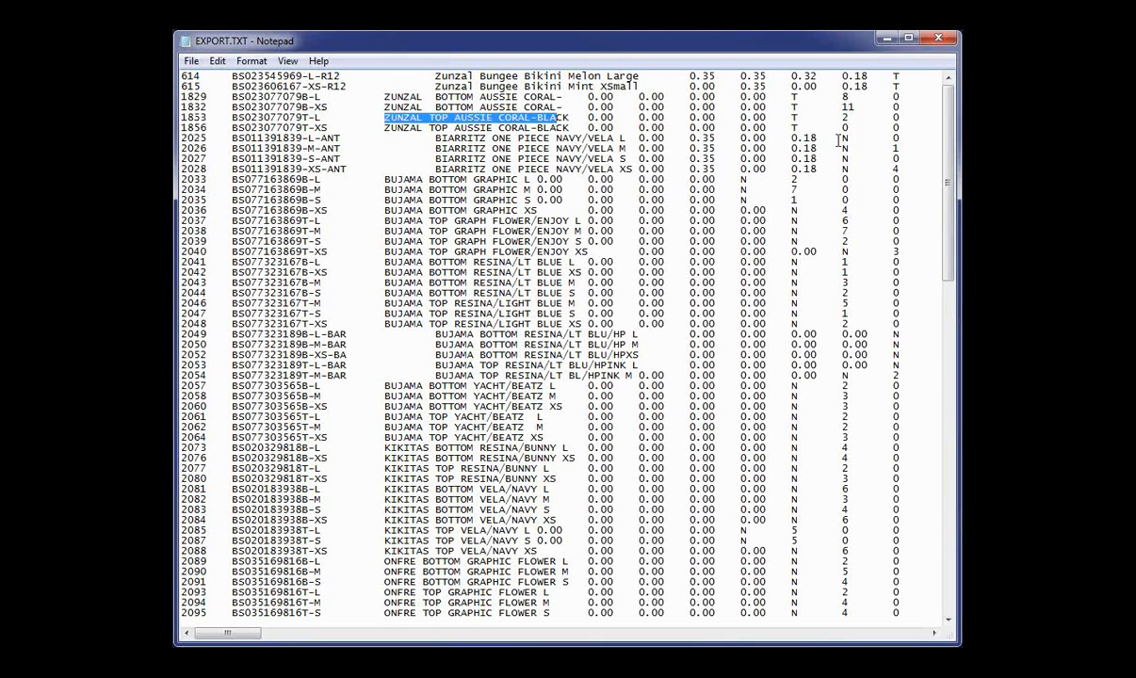
drag(817, 140, 680, 141)
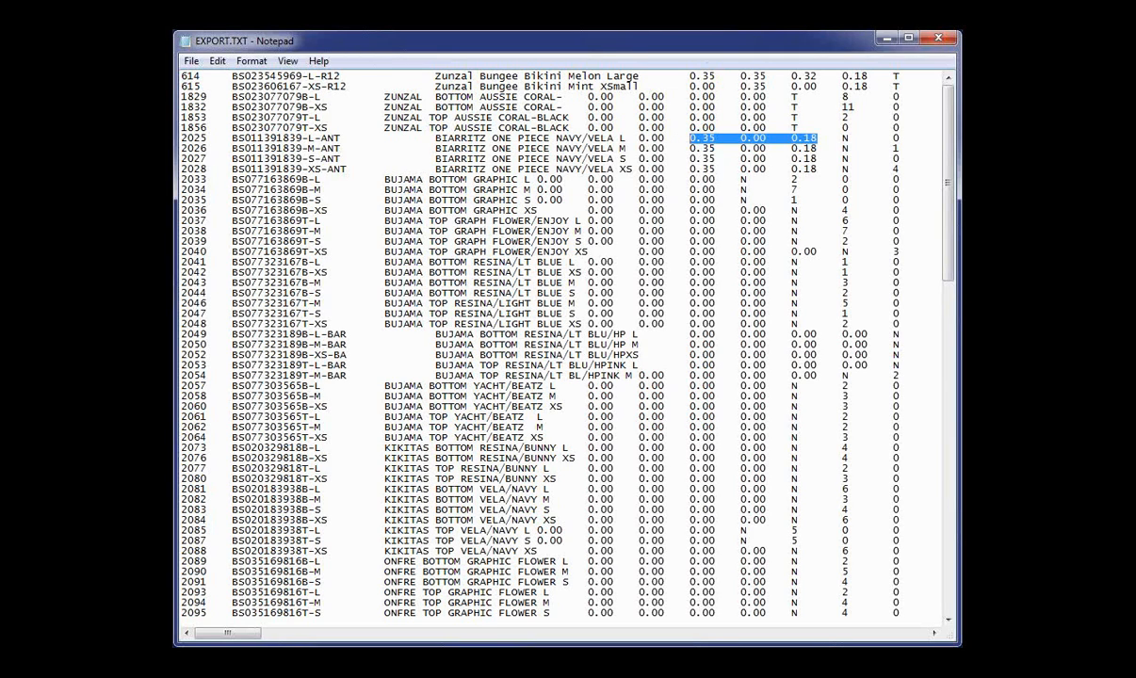
Switch to Keystroke Advanced POS and log in with the clerk number.
key(alt+Tab)
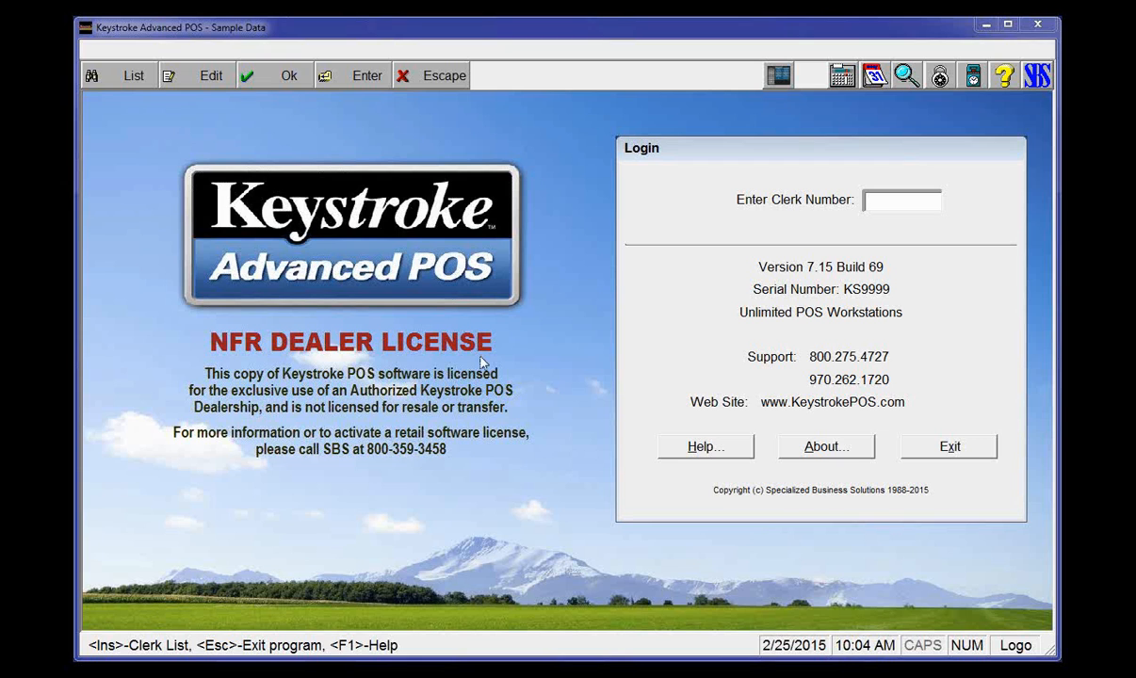
text(1)
key(Return)
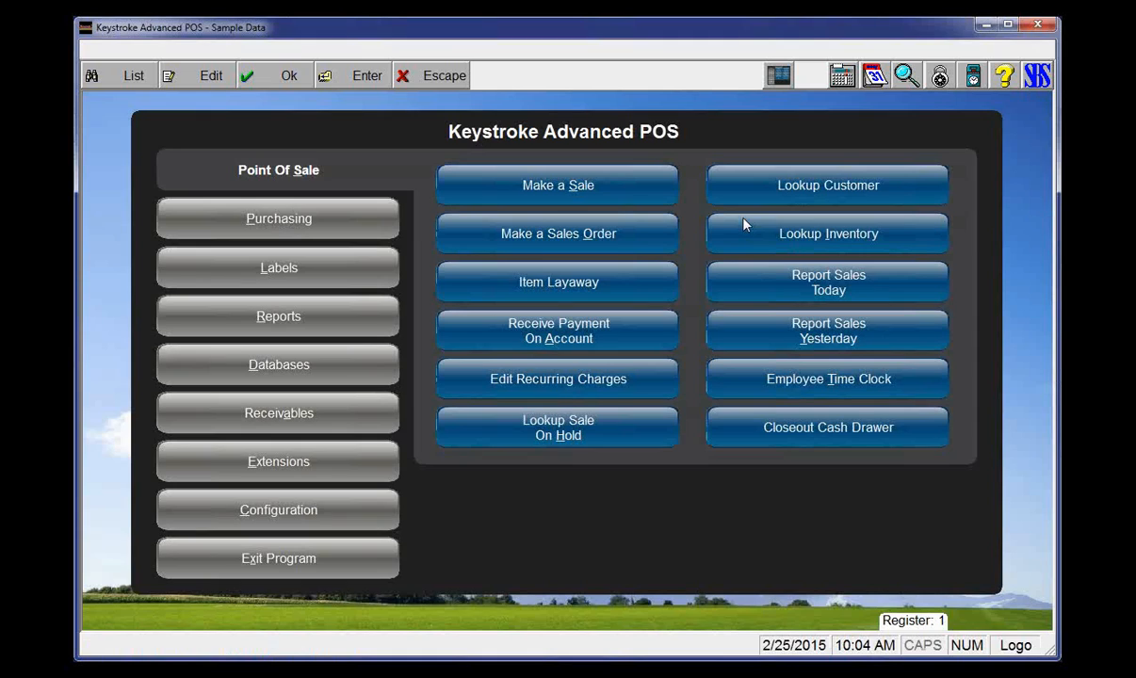
Open the Vendor Catalog setup in the Data Importer extension.
click(240, 468)
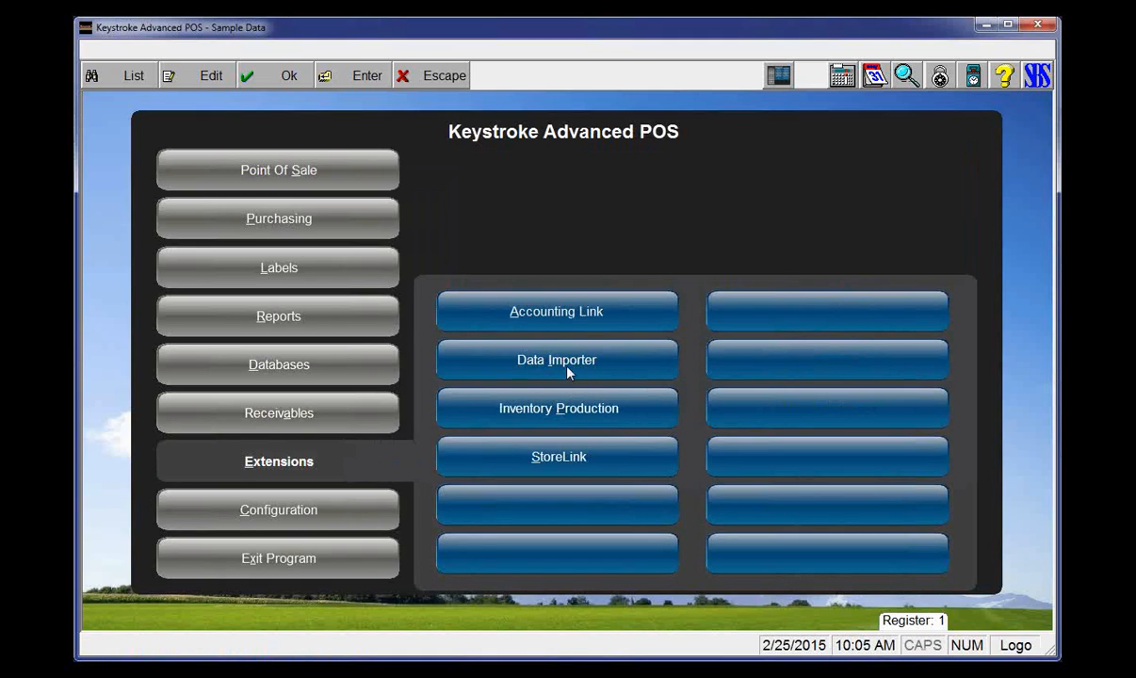
click(568, 367)
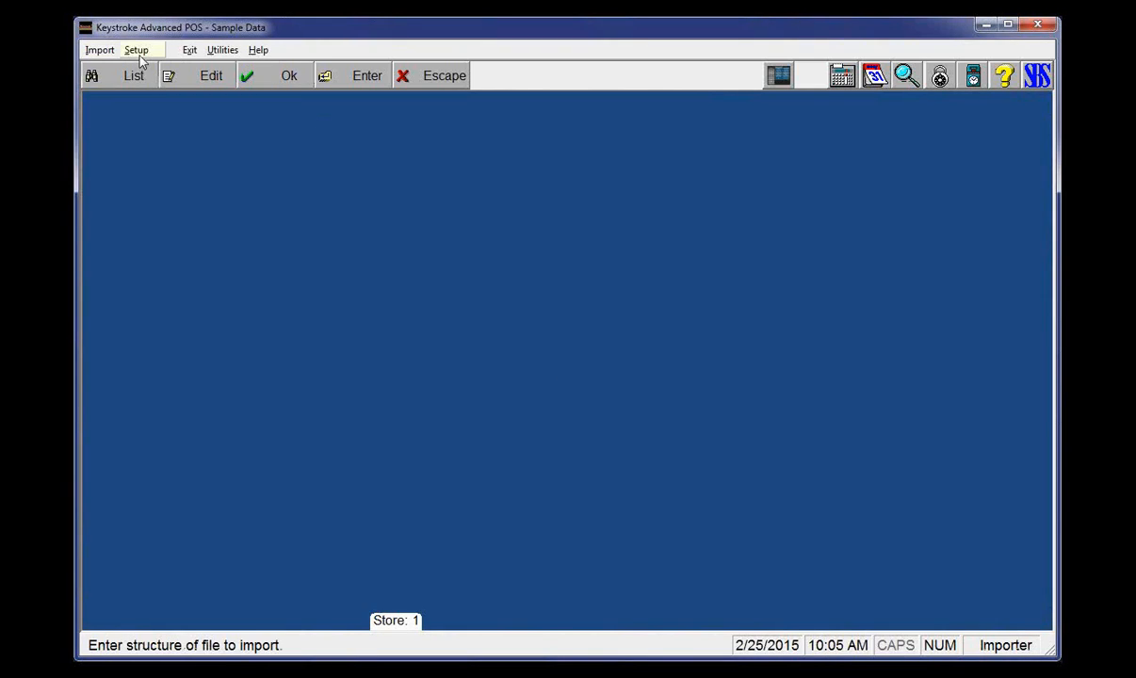
click(140, 57)
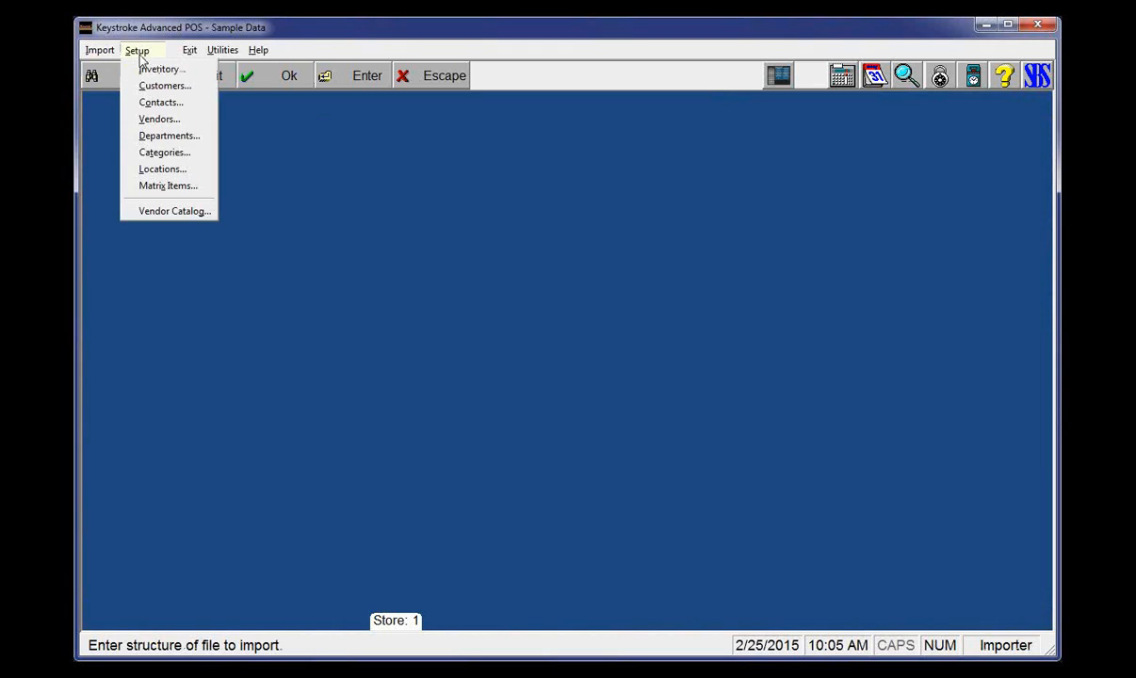
click(176, 212)
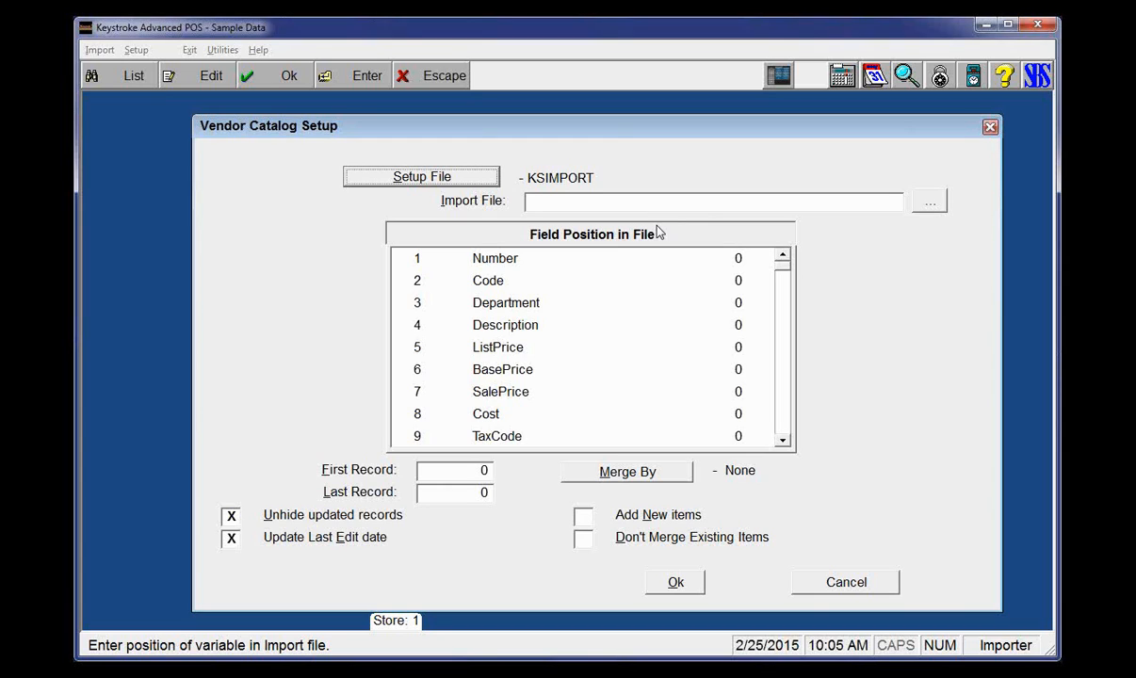
Create a new import setup file named VEN8 for the vendor catalog.
key(Return)
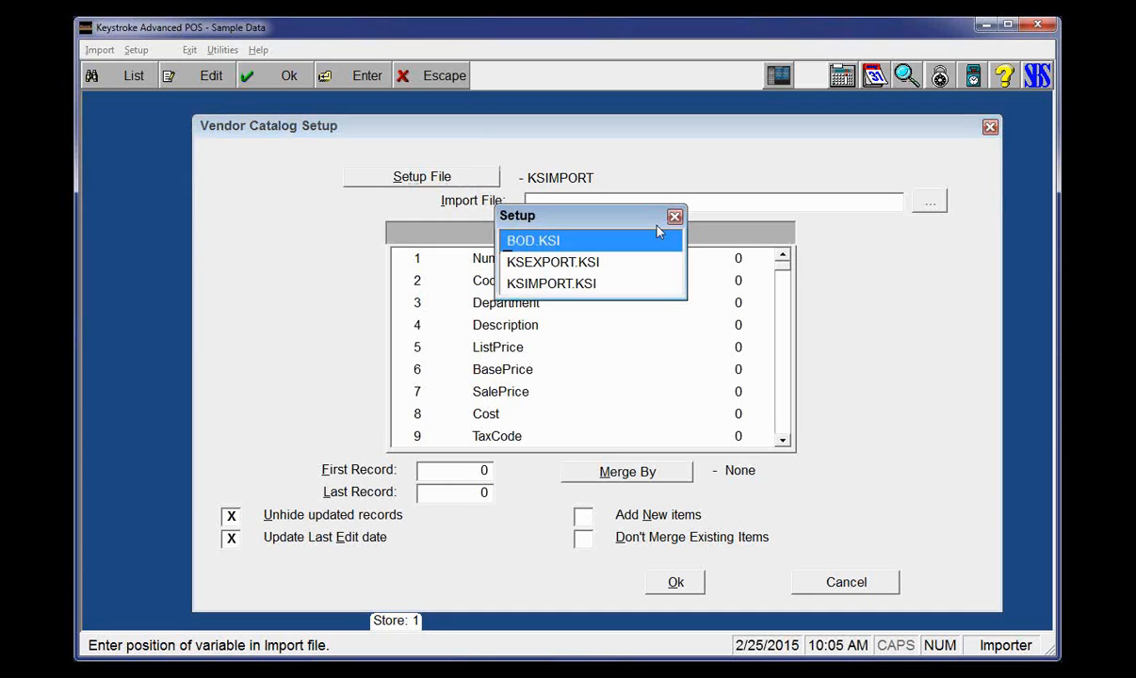
key(Down)
key(Down)
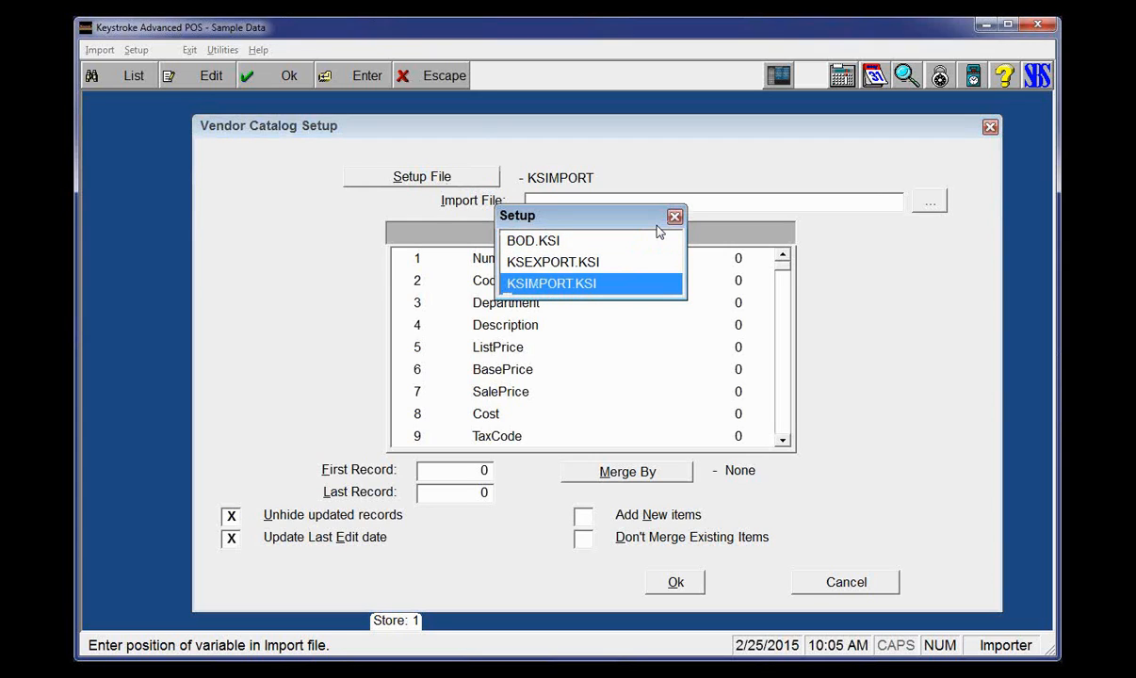
key(Insert)
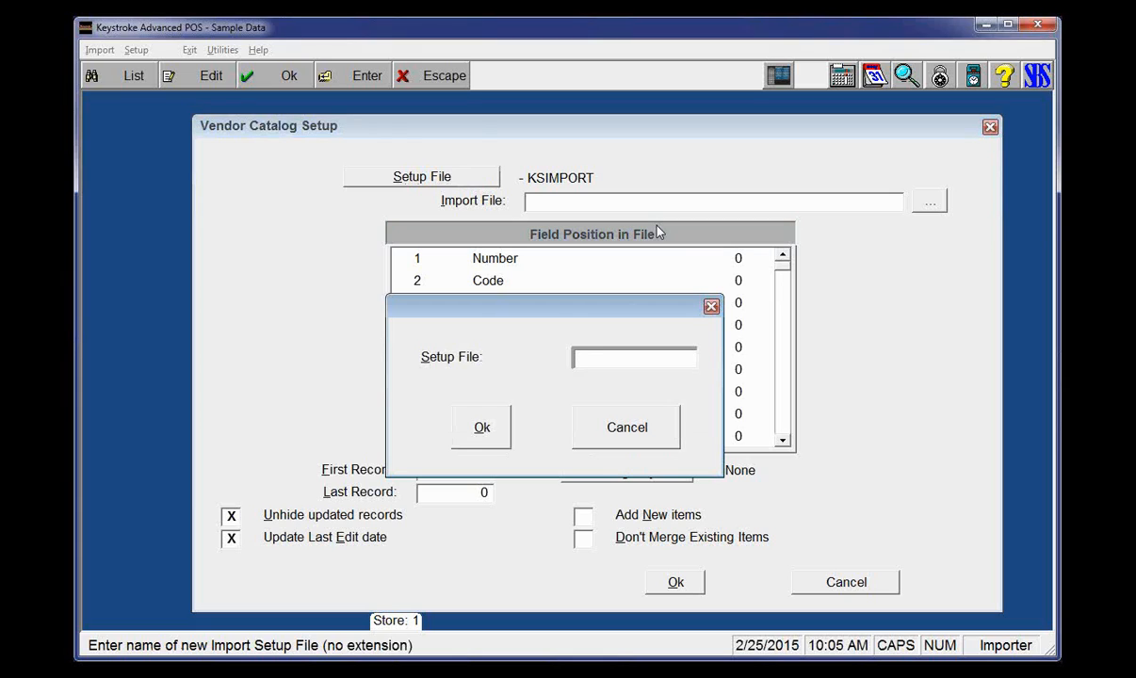
text(VEN8)
key(Return)
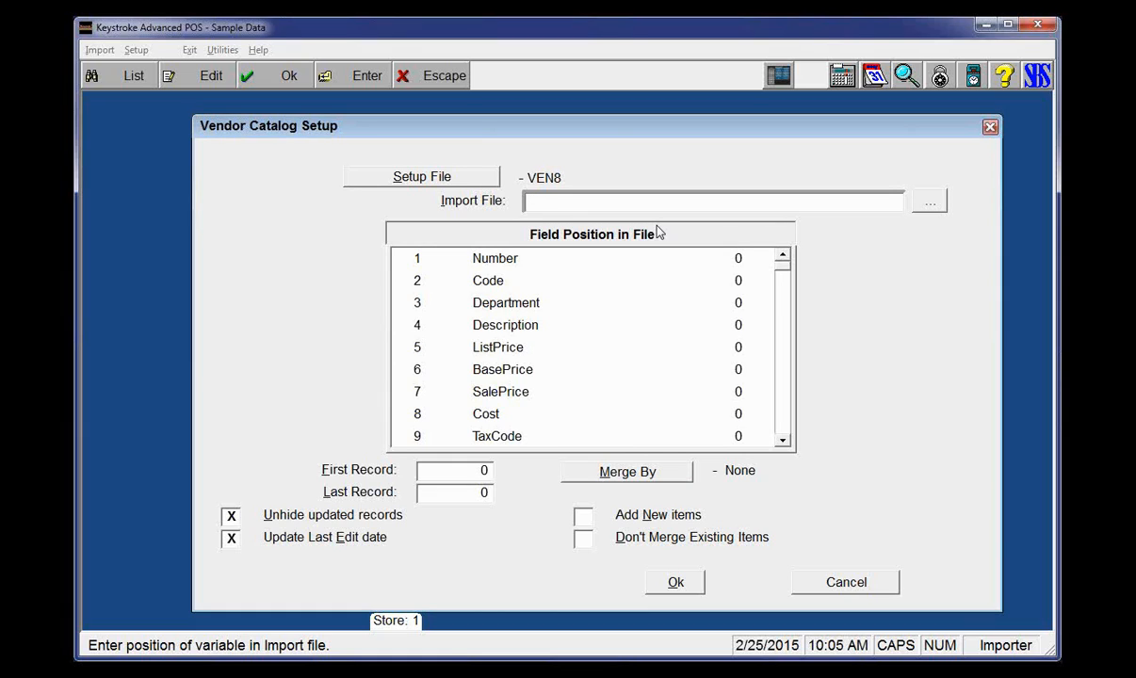
Set the import file of the VEN8 setup to EXPORT.TXT.
key(Caps_Lock)
text(ex)
key(BackSpace)
key(BackSpace)
key(Caps_Lock)
text(EXPORT.TXT)
key(Tab)
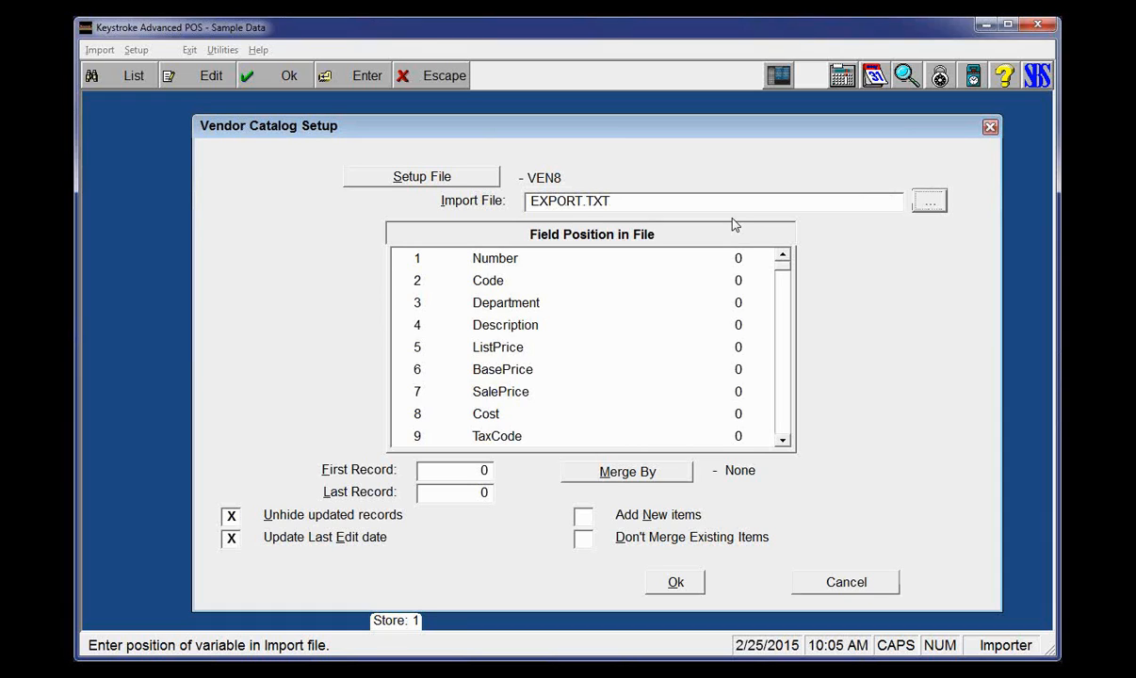
Number the field positions in the file sequentially, from 1 for Number through 9 for TaxCode and onward.
key(Tab)
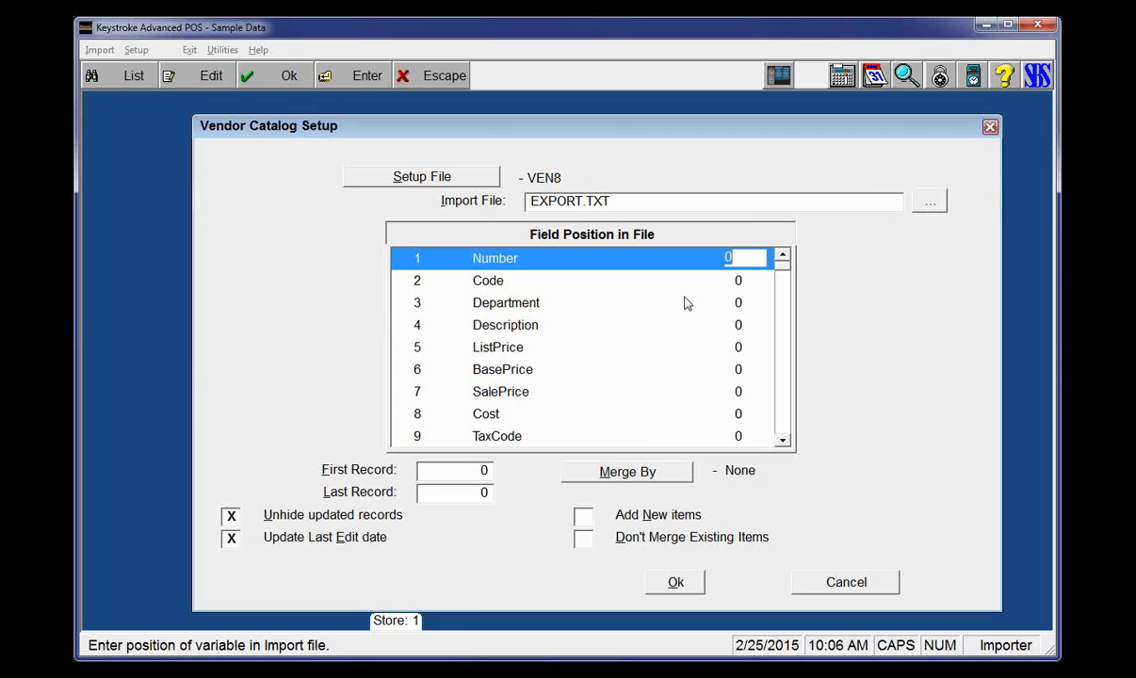
key(F9)
click(781, 397)
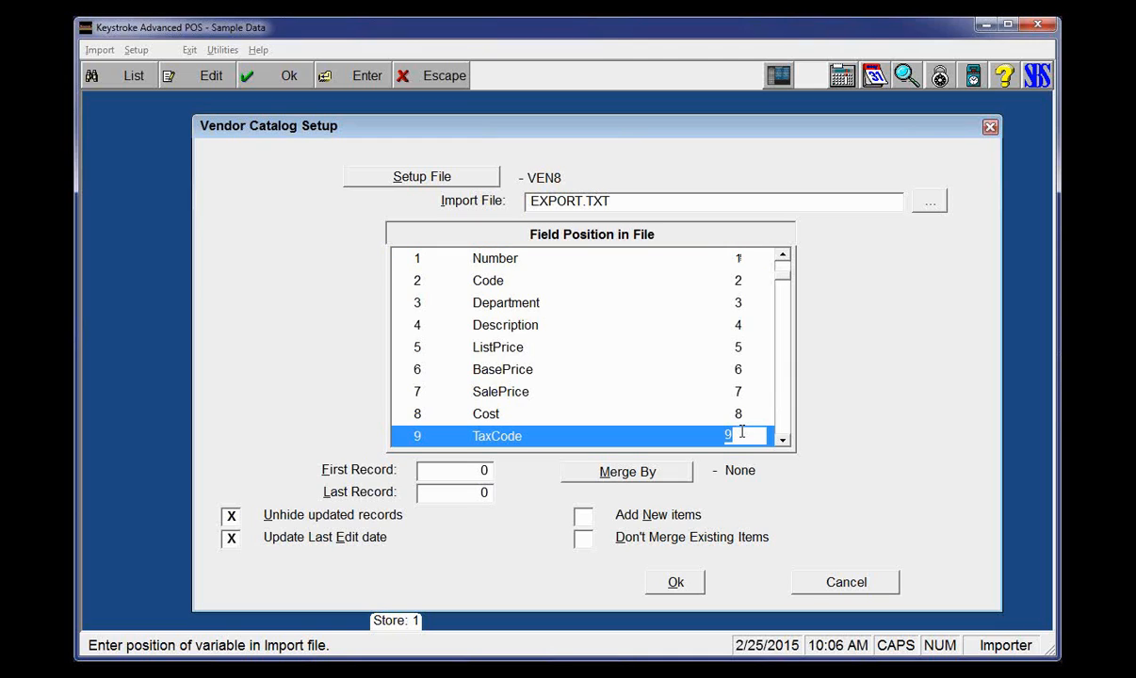
Enable Add New items, set Merge By to Product Code, and save the vendor catalog setup.
click(585, 519)
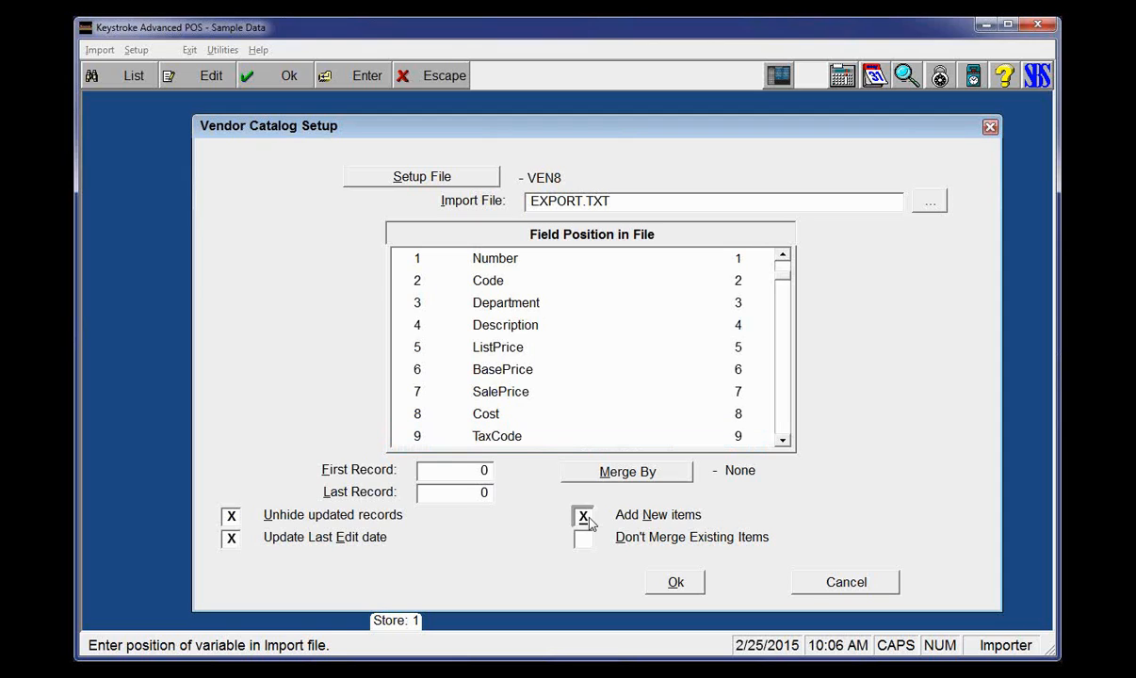
click(649, 482)
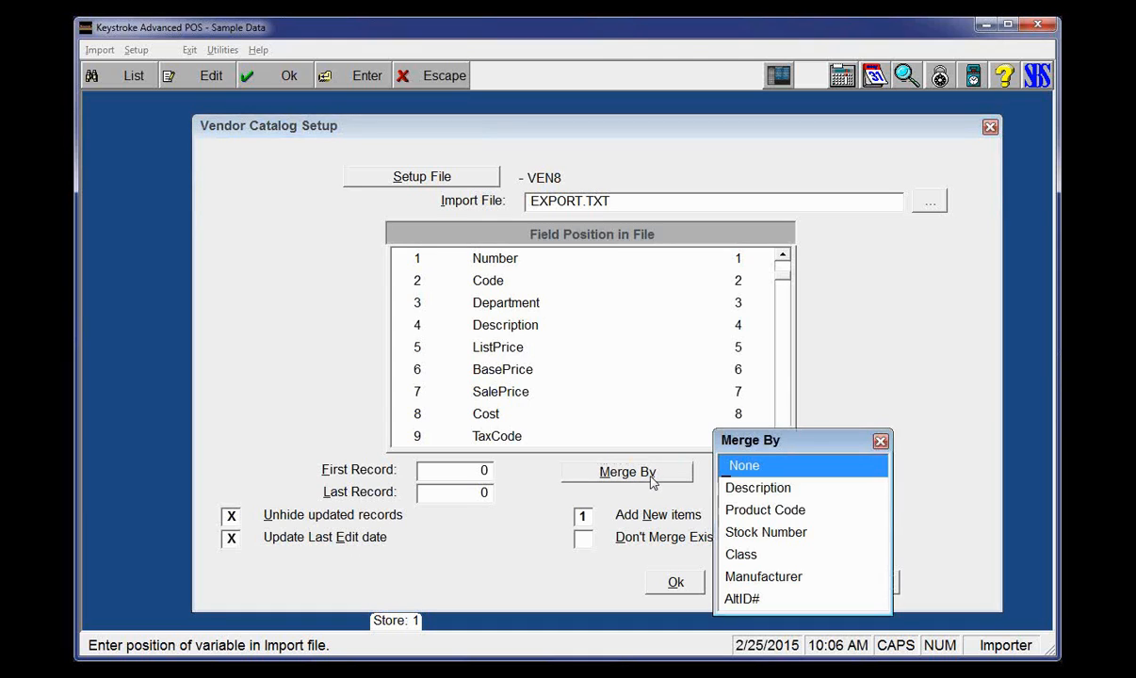
click(761, 509)
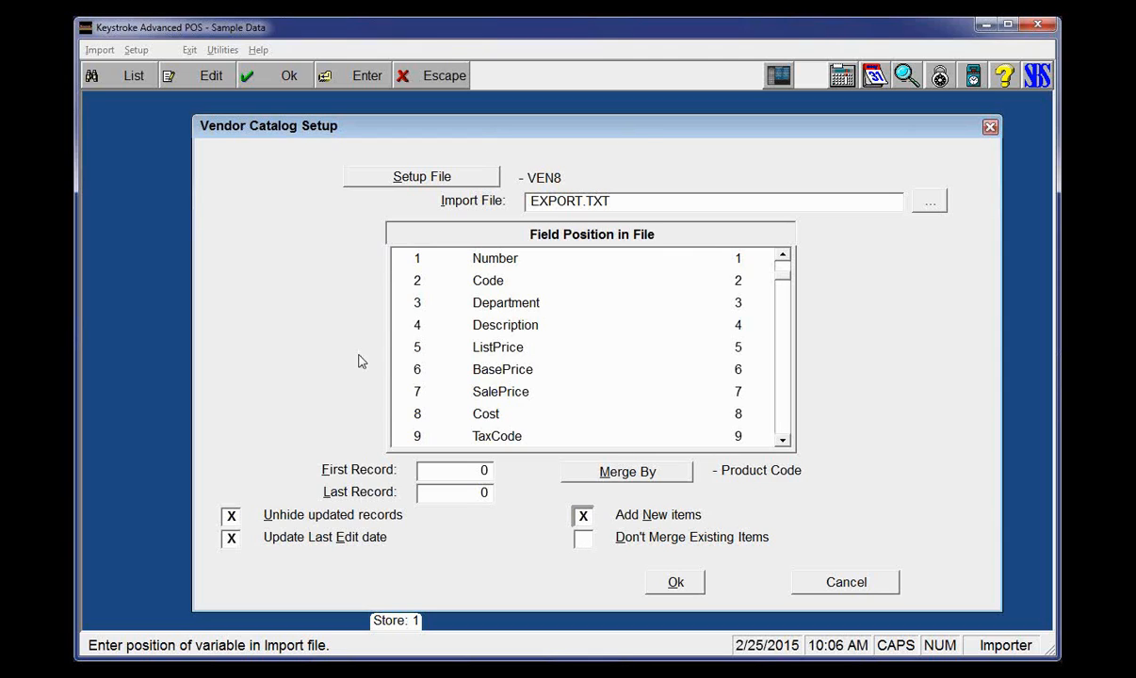
key(F10)
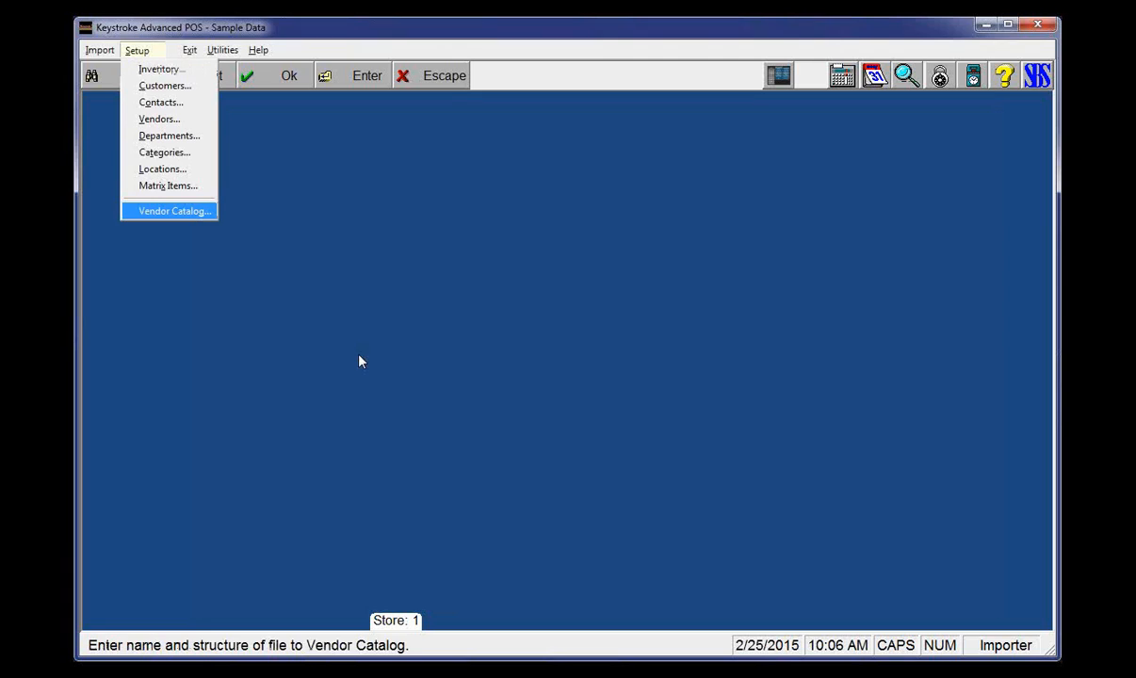
Start a vendor catalog import using the Replace option.
key(Left)
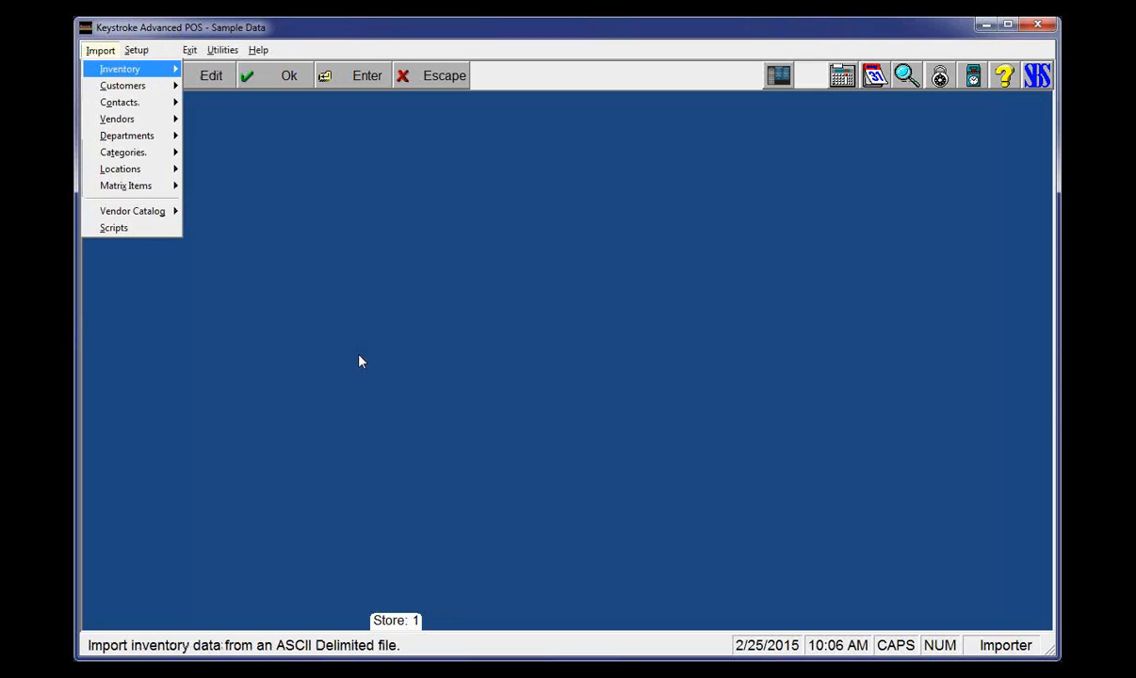
key(Down)
key(Down)
key(Down)
key(Down)
key(Down)
key(Down)
key(Down)
key(Down)
key(Down)
key(Up)
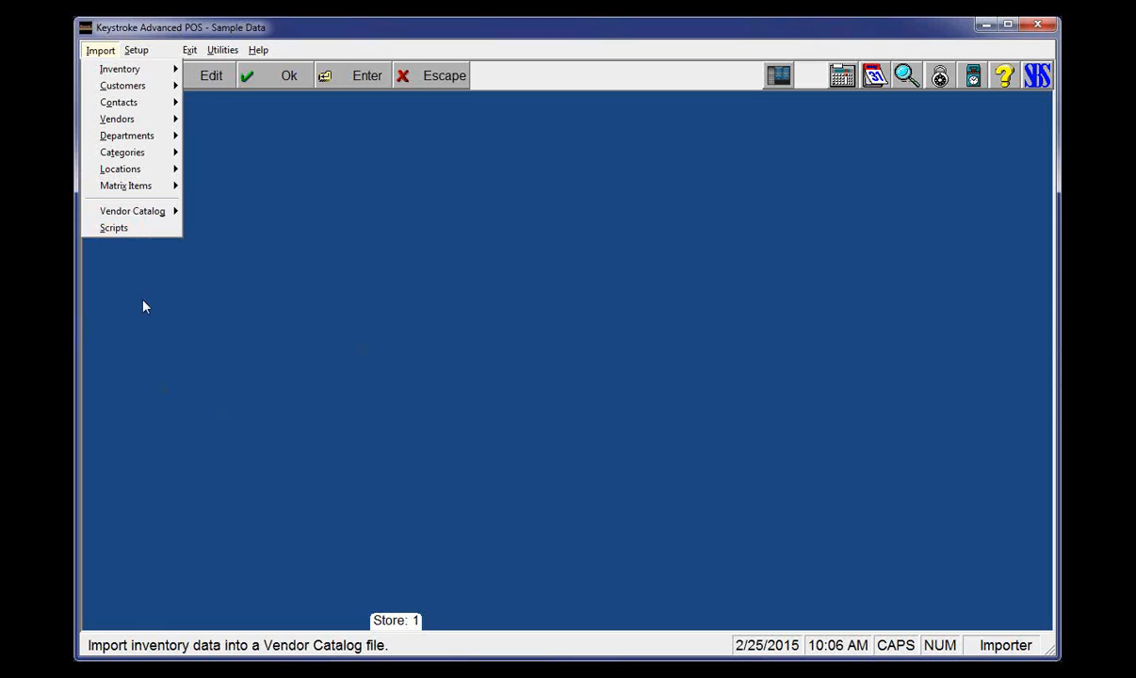
mouse_move(146, 217)
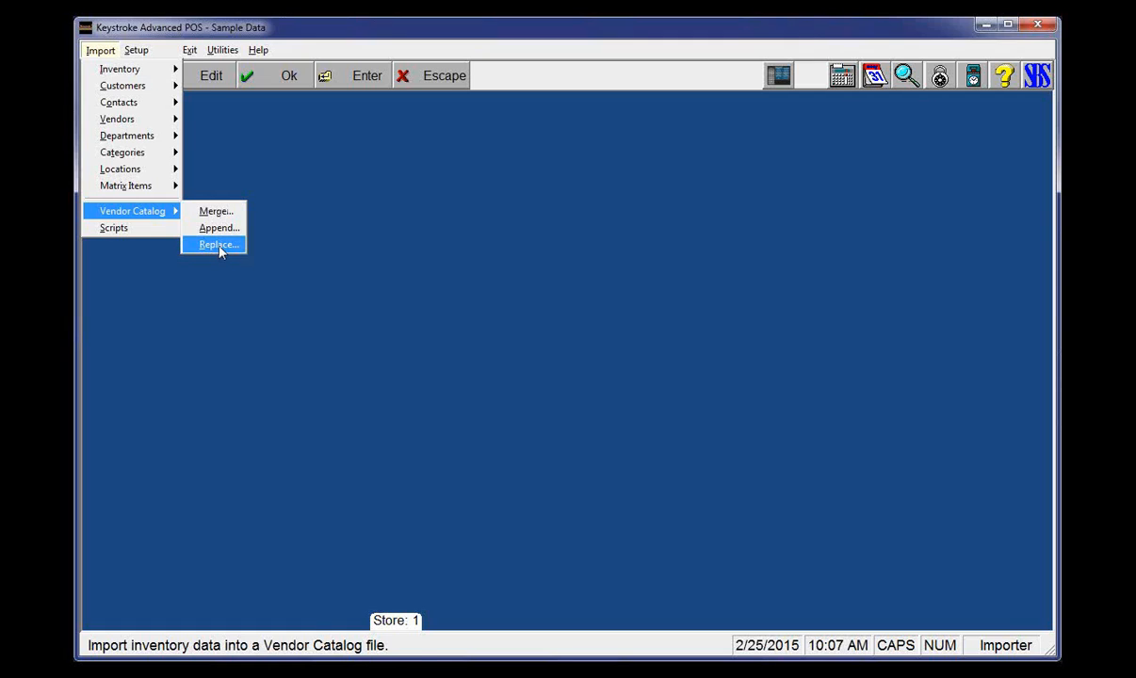
click(219, 245)
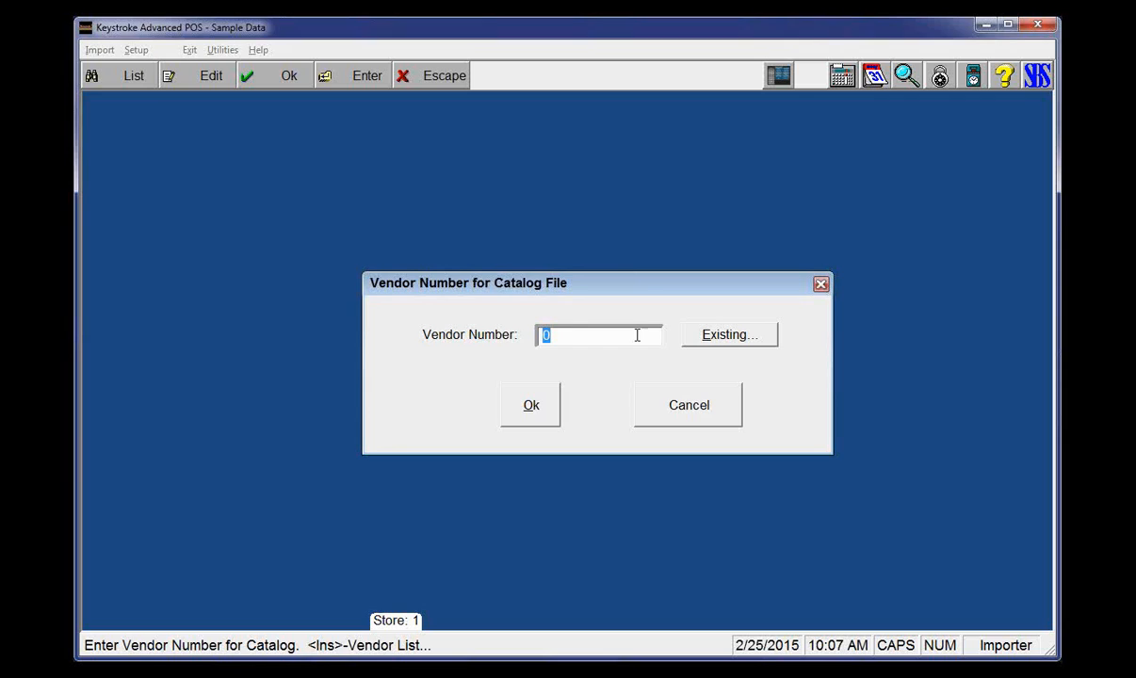
Check the existing vendor catalogs, and initialize a new catalog file for vendor number 8.
click(743, 339)
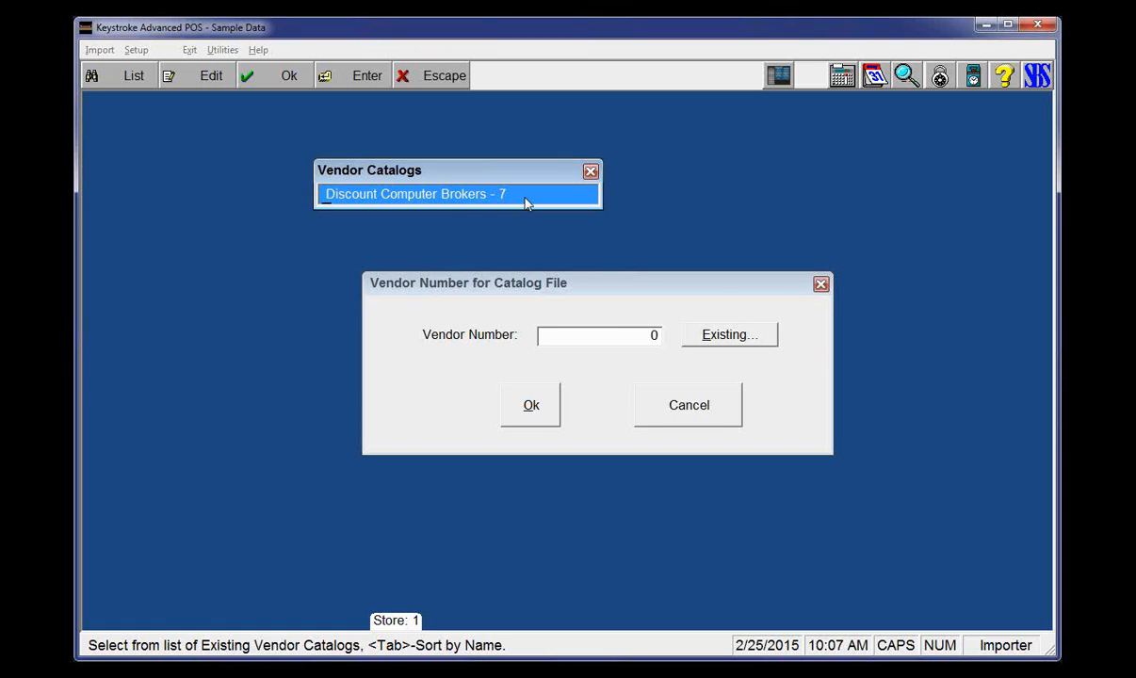
key(Escape)
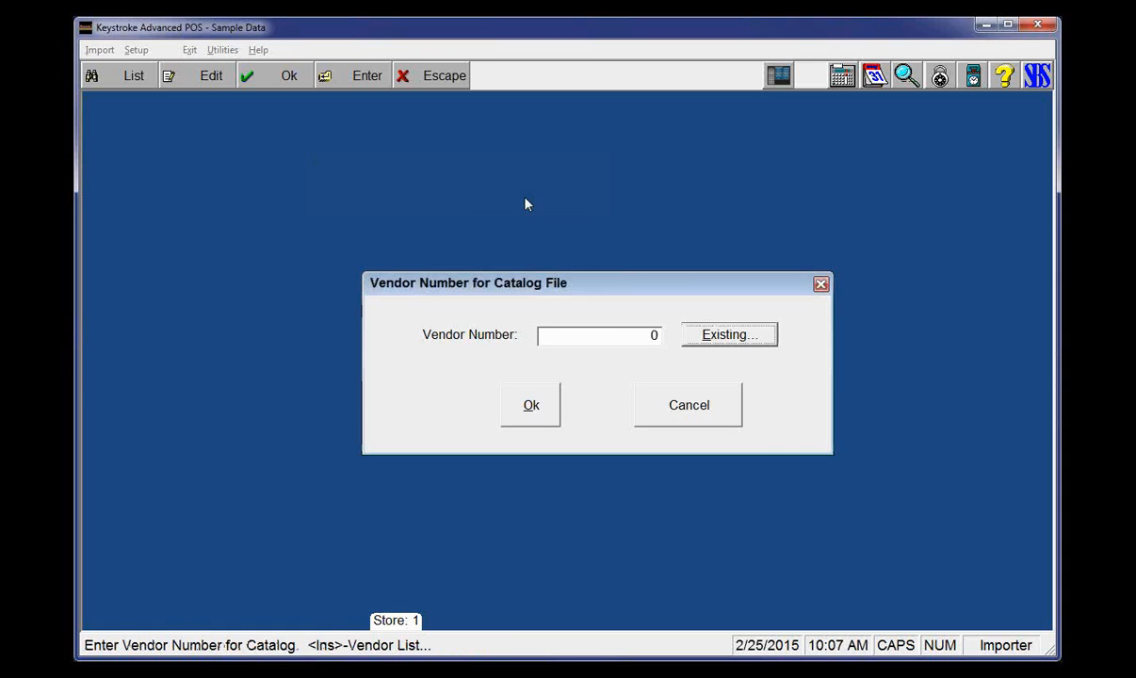
click(649, 339)
text(8)
key(Return)
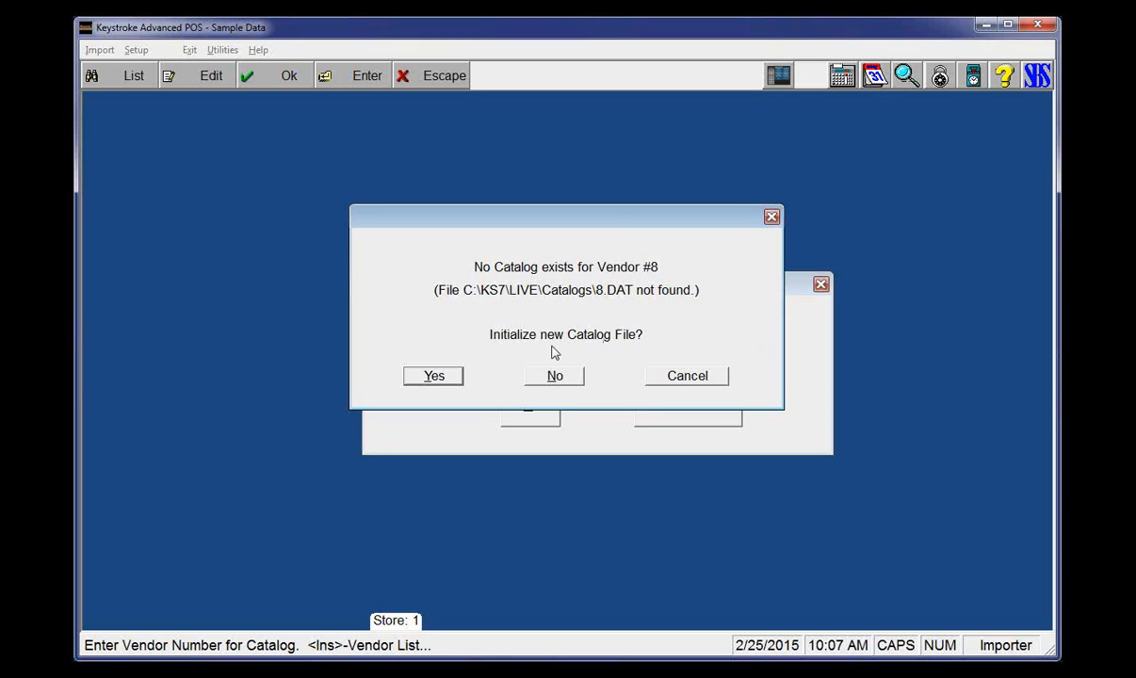
click(437, 382)
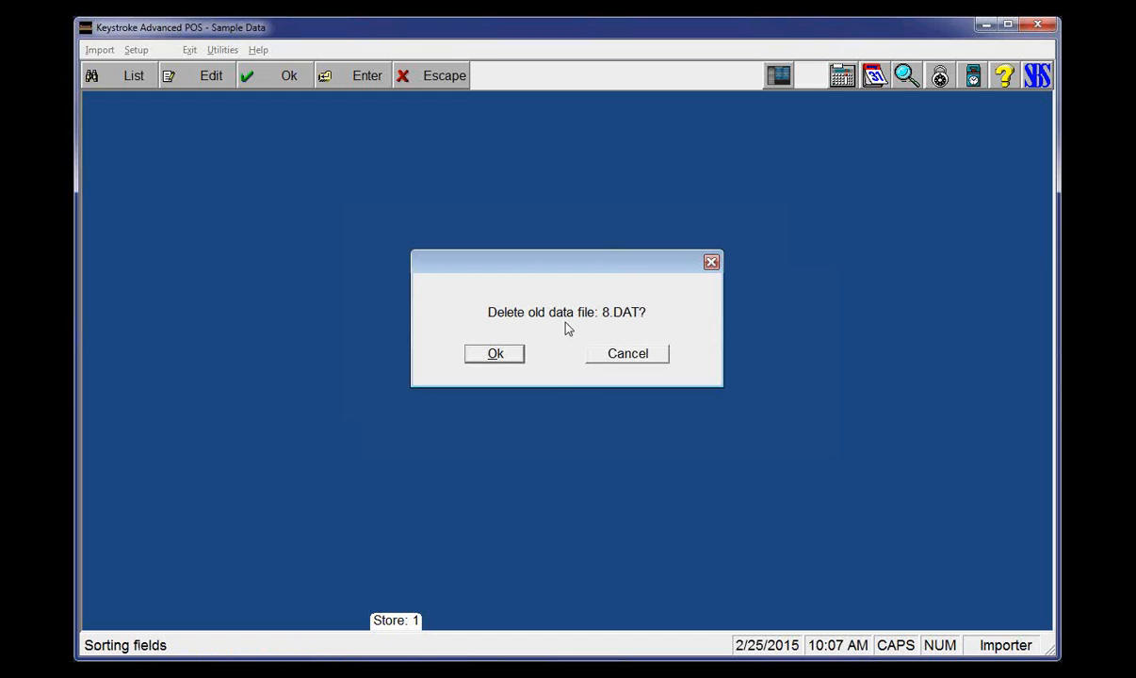
Approve deleting the old 8.DAT data file and import the data from EXPORT.TXT into 8.DAT.
click(505, 356)
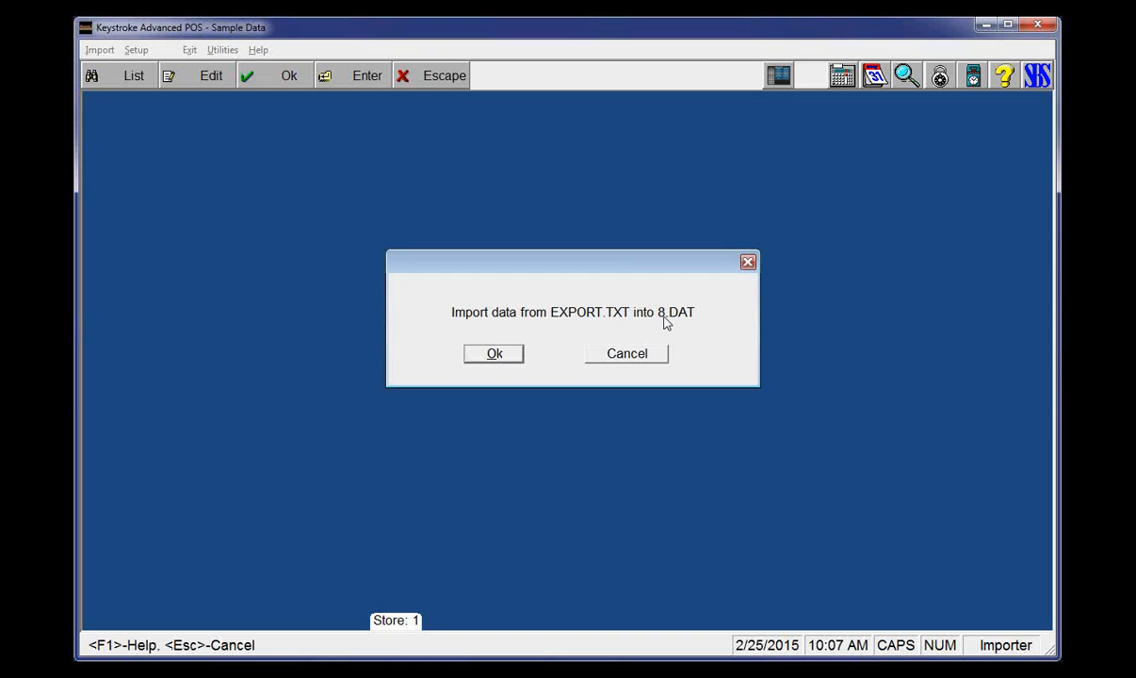
click(496, 356)
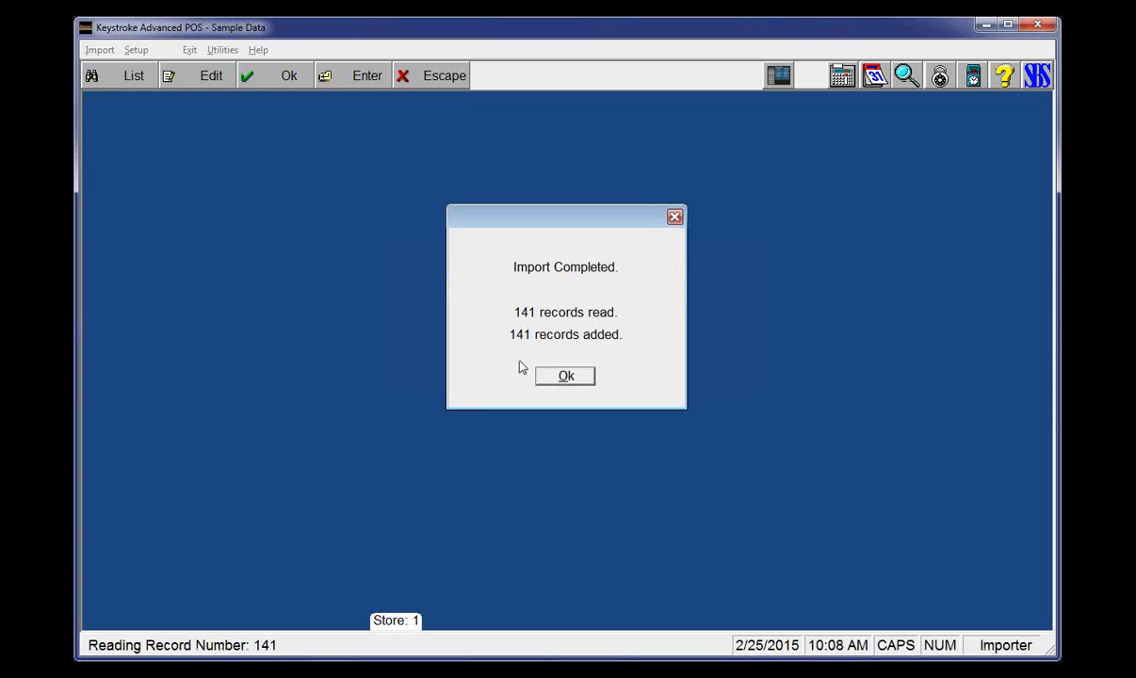
click(568, 379)
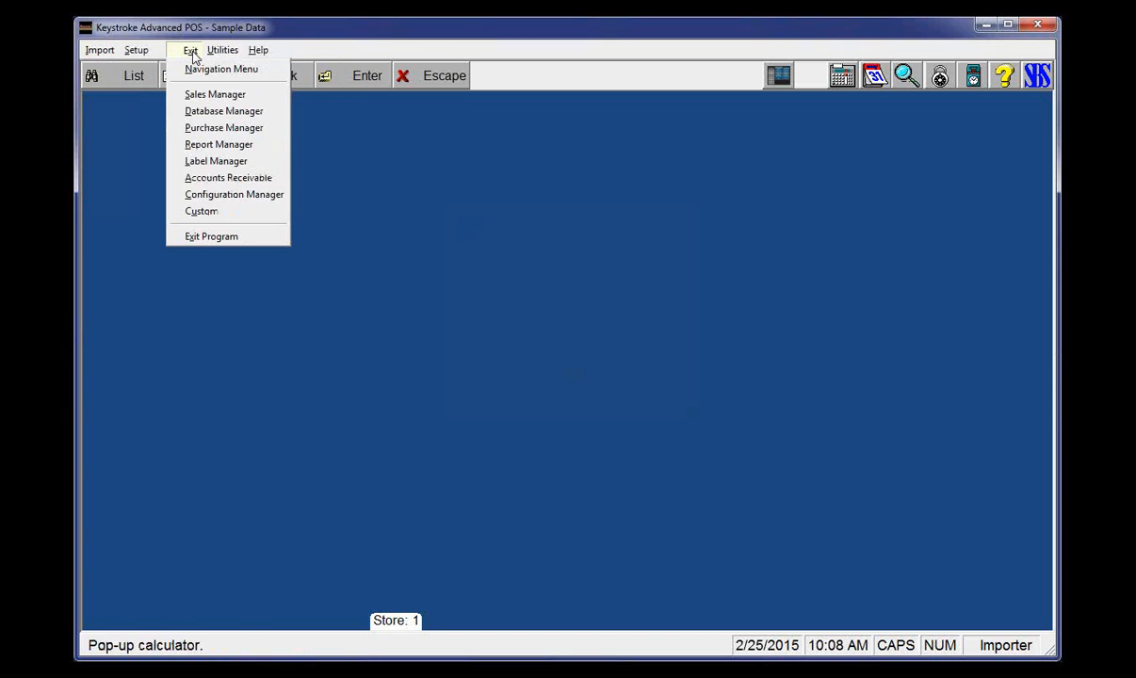
Go to the Database Manager and open the Inventory database for editing.
click(226, 113)
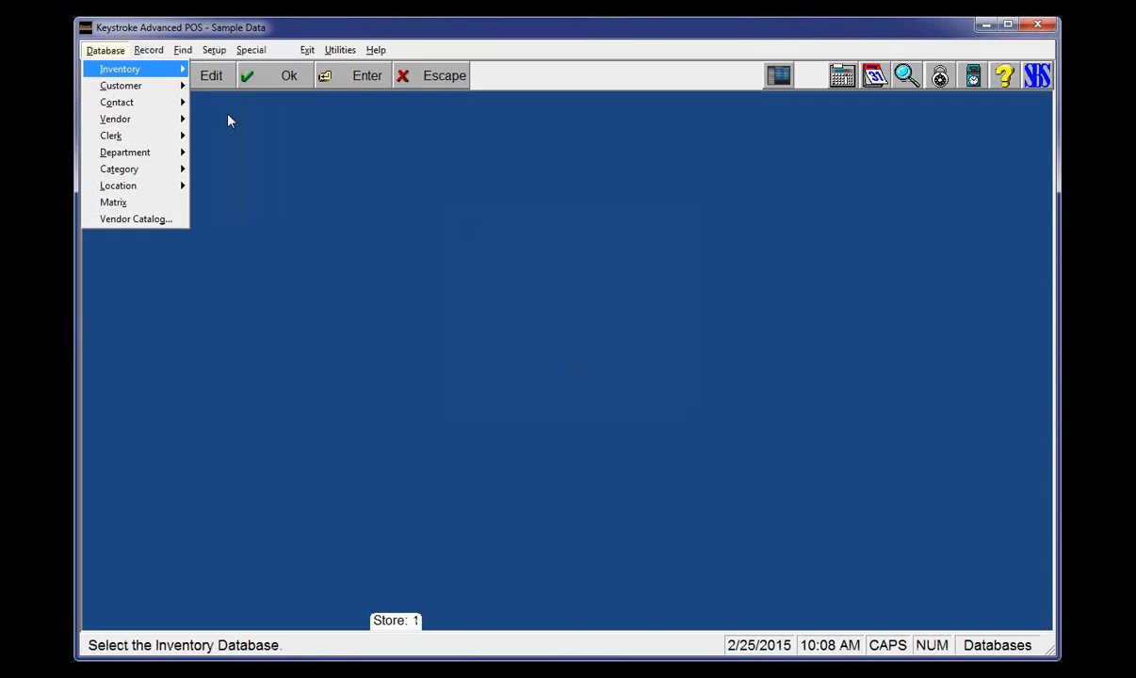
mouse_move(150, 68)
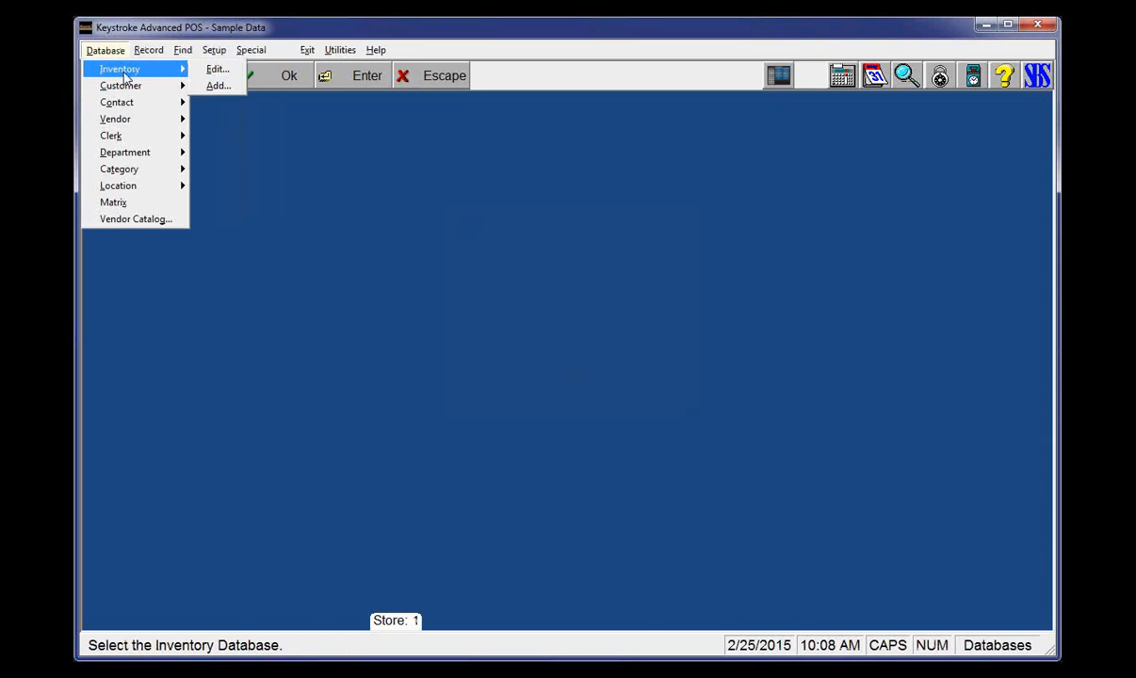
click(217, 70)
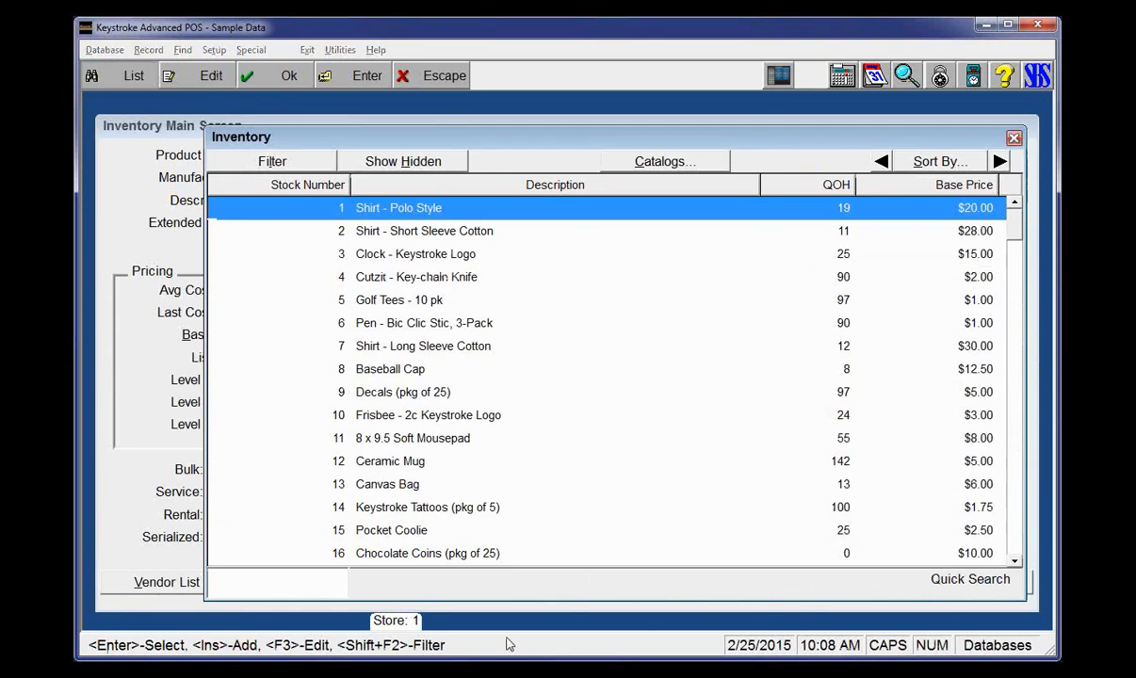
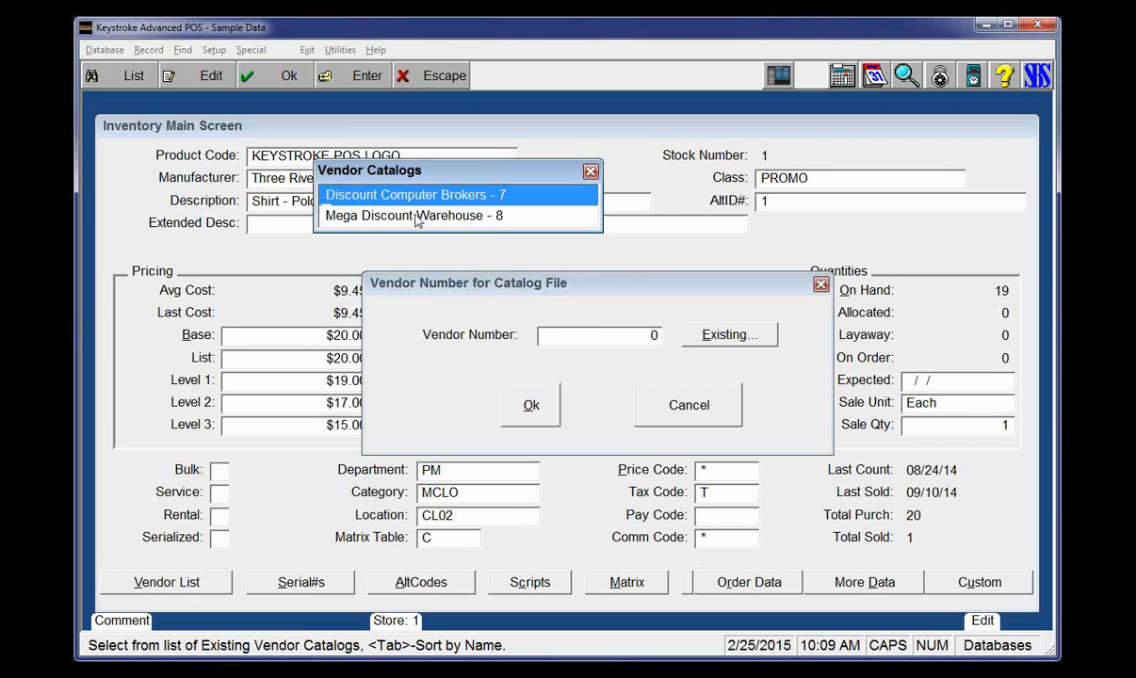
Open the existing vendor catalog of Mega Discount Warehouse, vendor number 8.
double_click(428, 213)
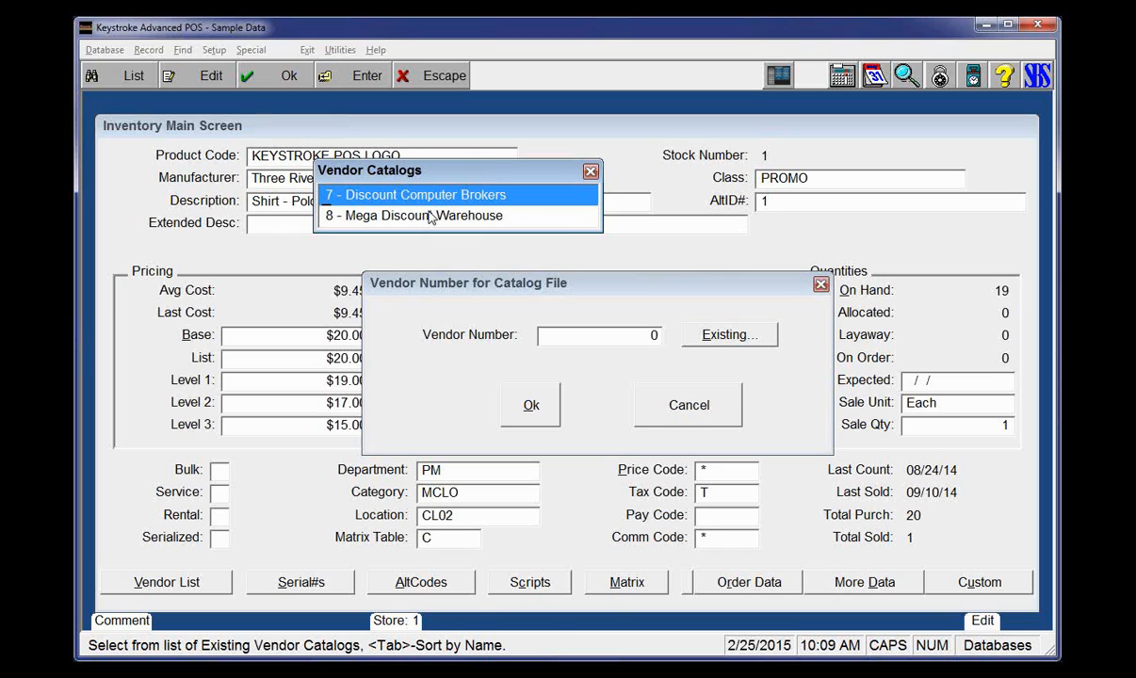
click(429, 216)
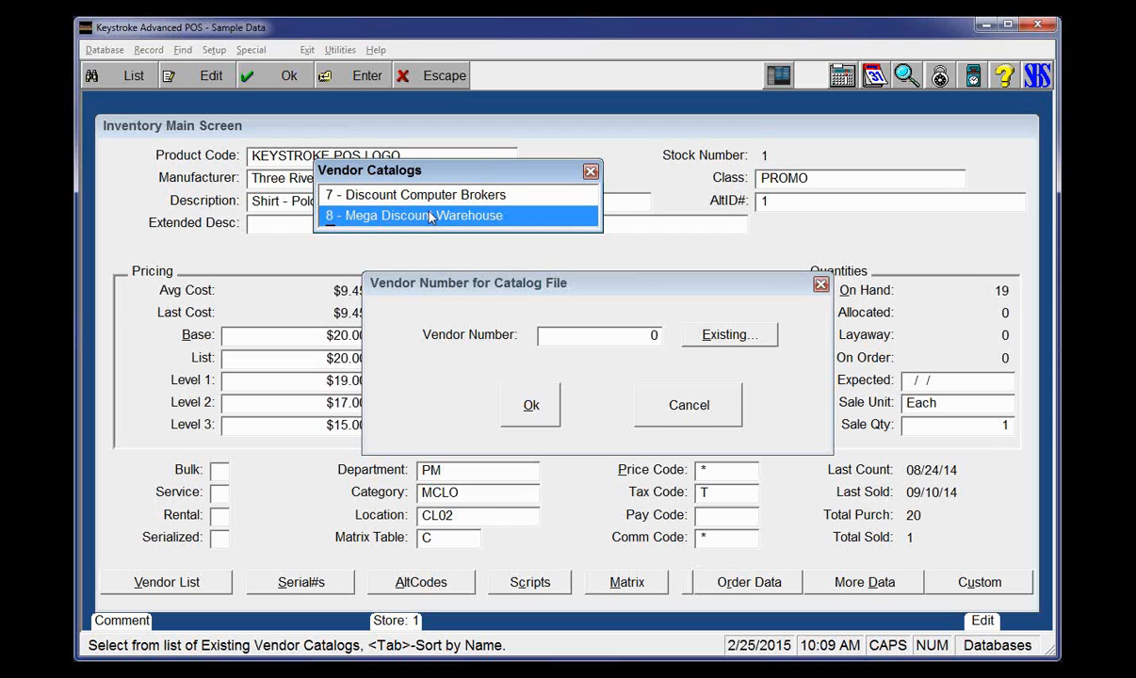
key(Return)
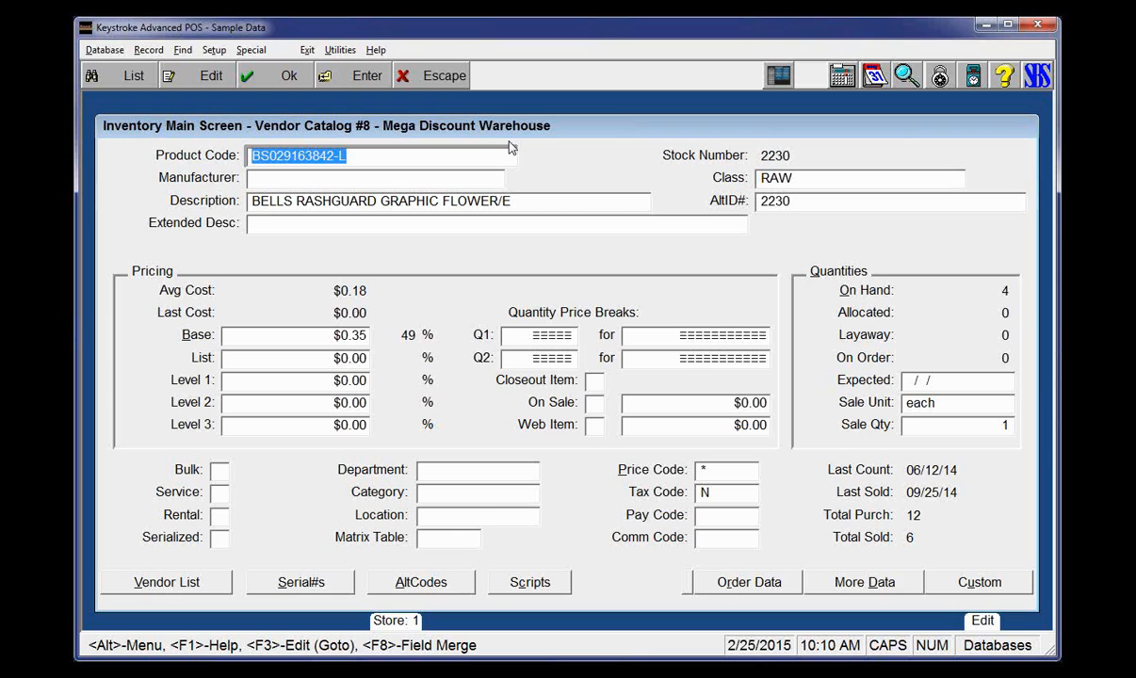
List the items in vendor catalog 8 and open the record for BIARRITZ ONE PIECE NAVY/VELA XS.
click(207, 83)
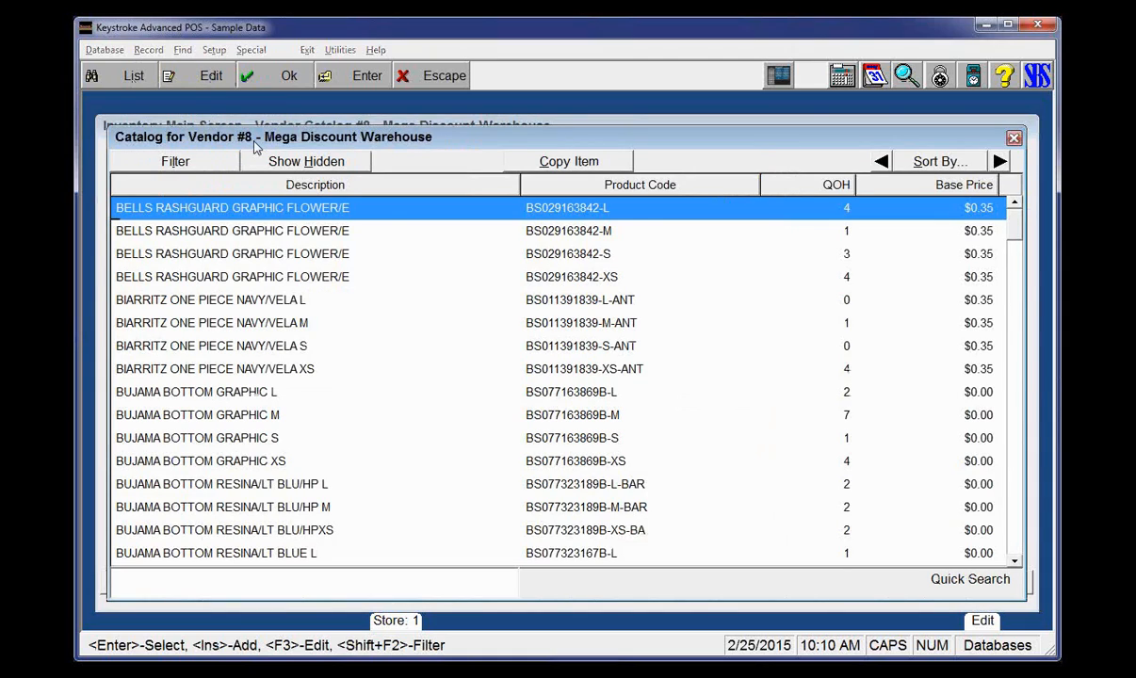
click(591, 324)
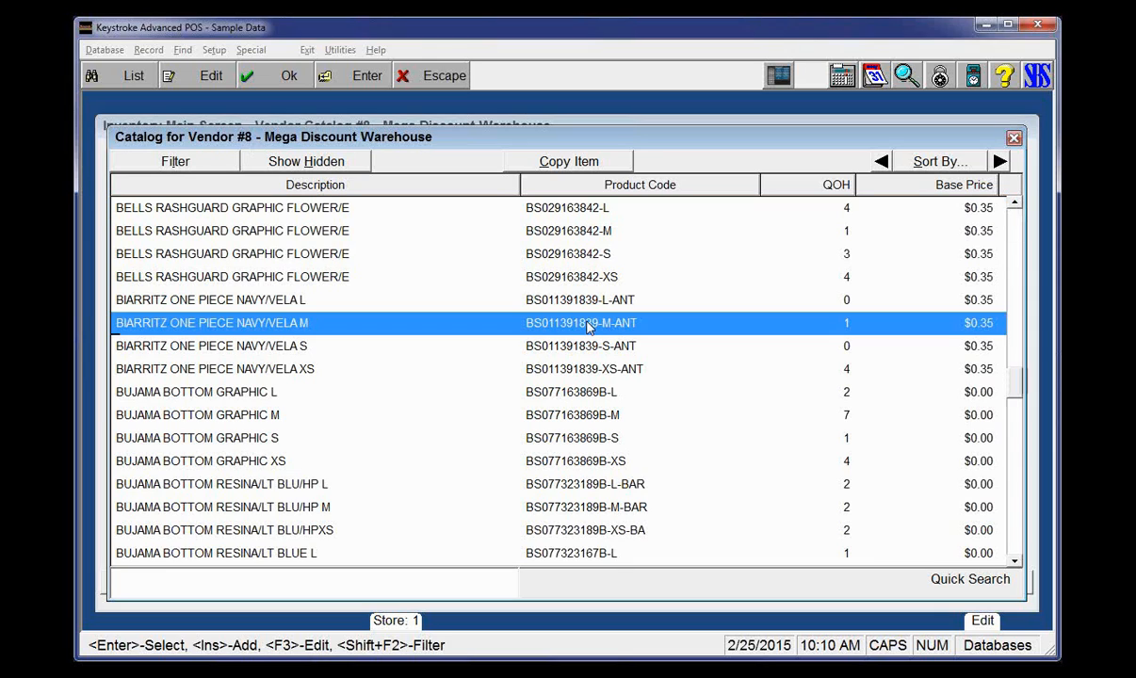
click(572, 372)
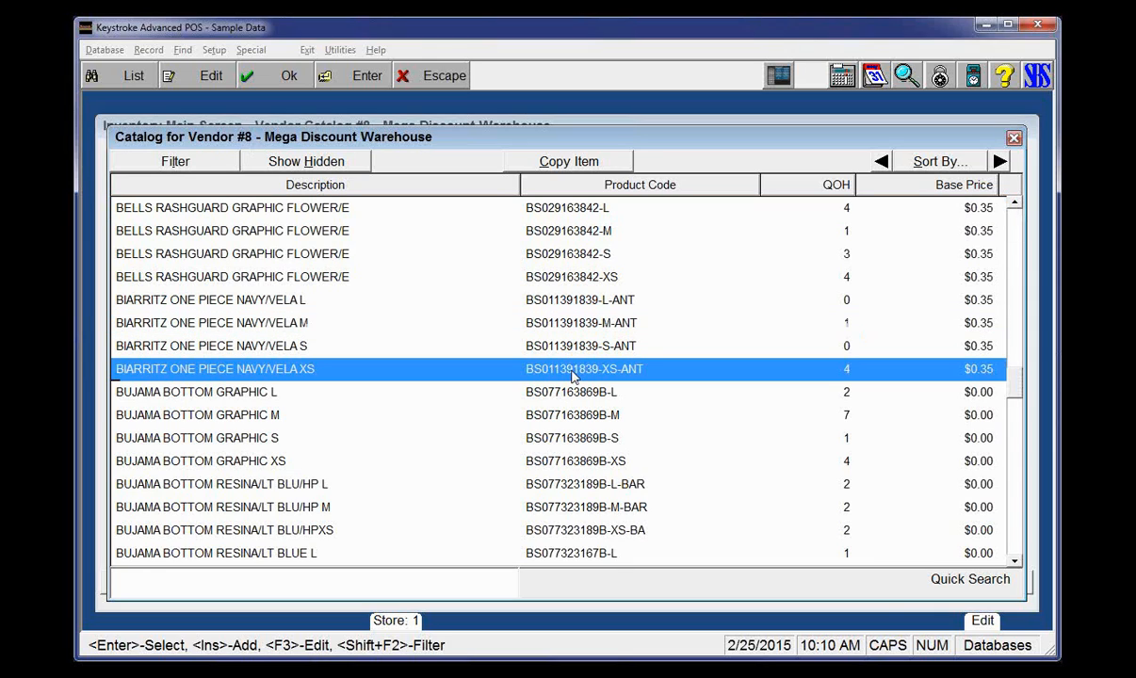
double_click(577, 369)
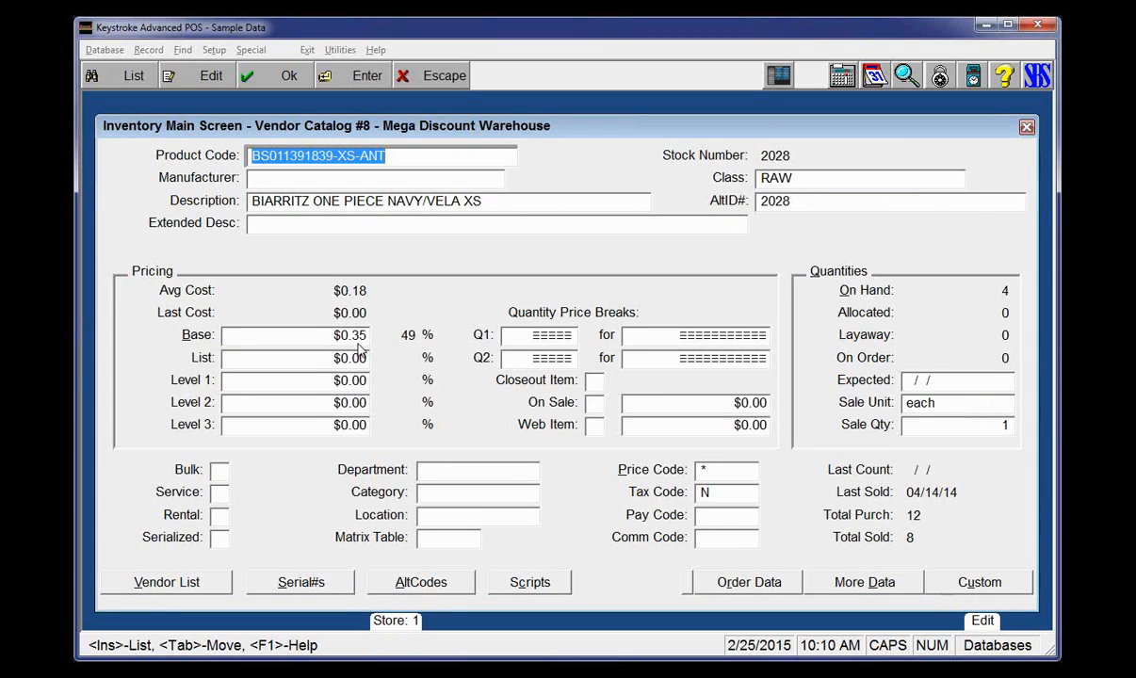
Return to the catalog list and copy BIARRITZ ONE PIECE NAVY/VELA XS into inventory.
key(Insert)
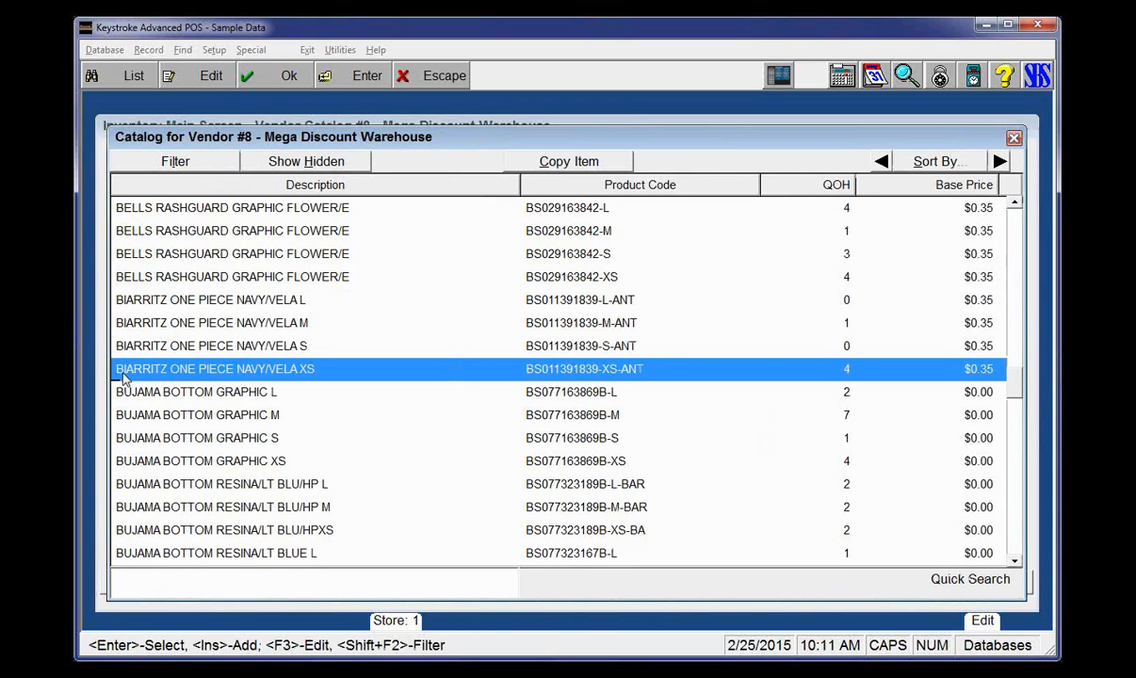
click(581, 166)
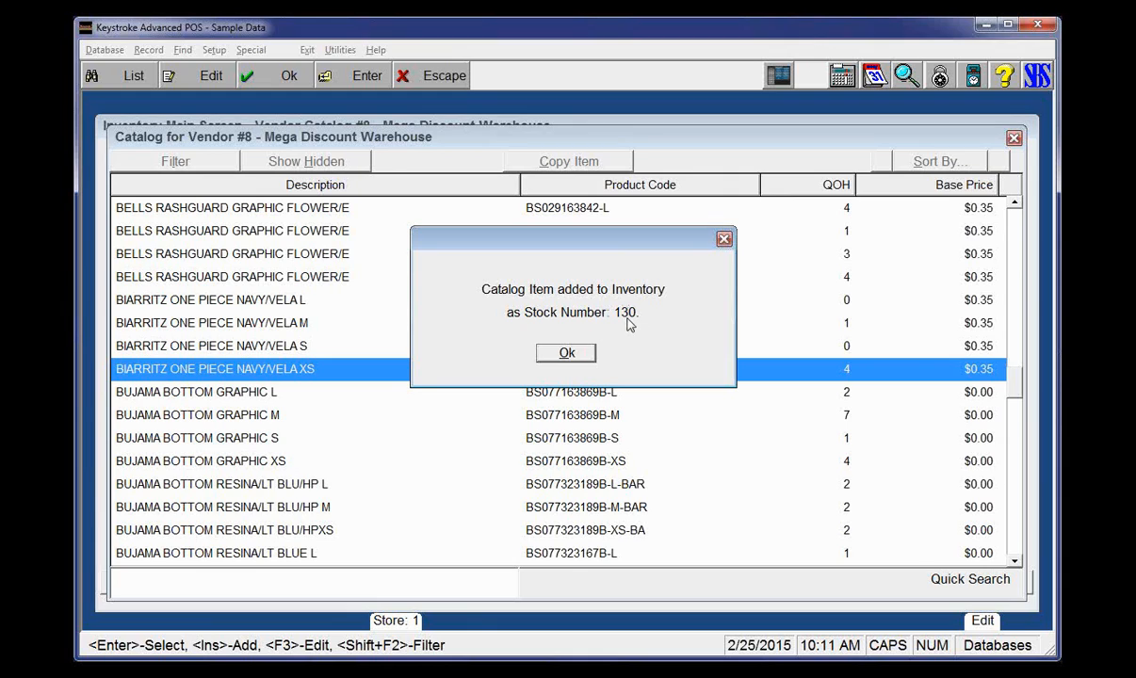
click(567, 352)
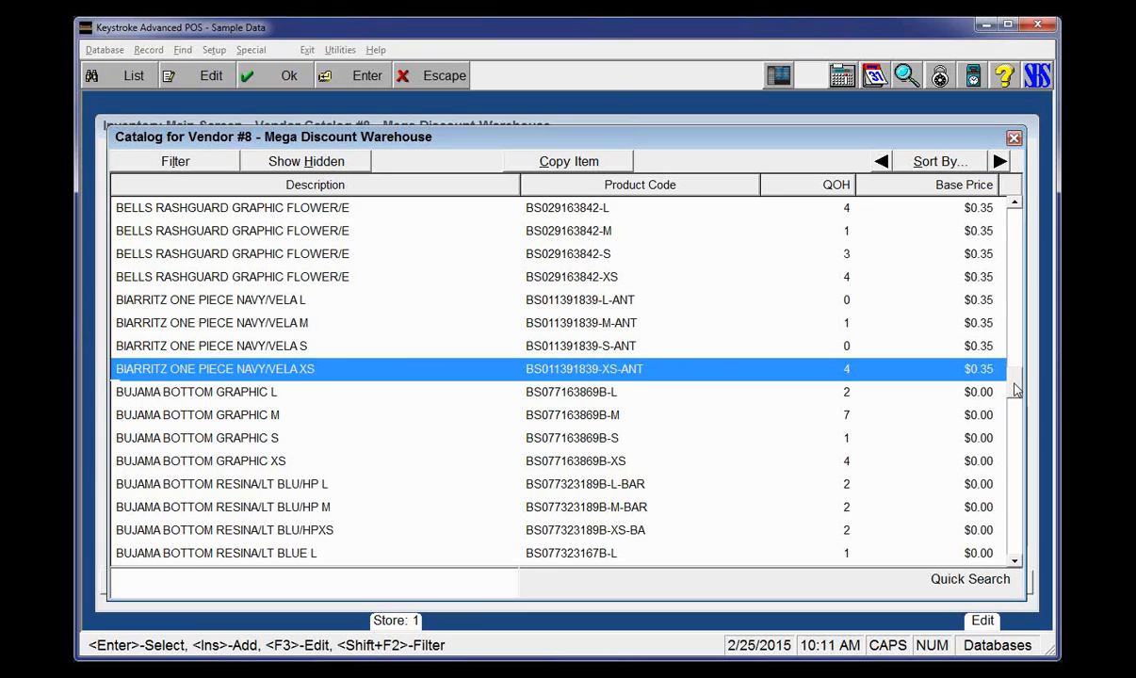
Find Zunzal Bottom Cicladi/Dolphin/ in vendor catalog 8, copy it into inventory, and close the catalog list.
text(L)
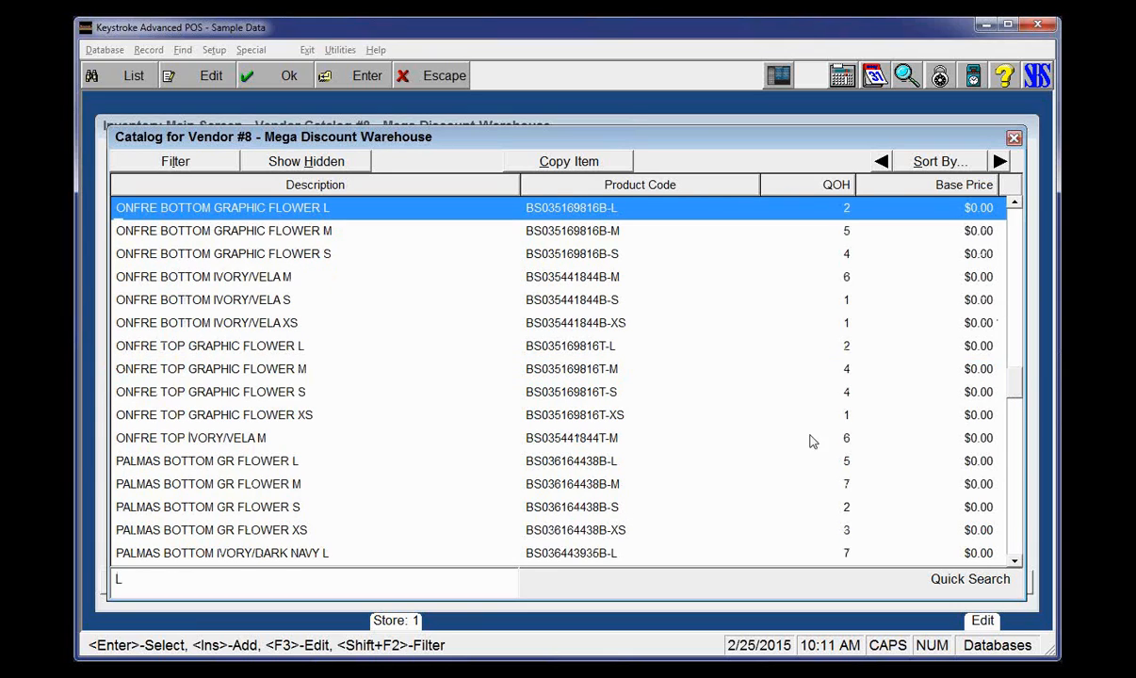
click(524, 318)
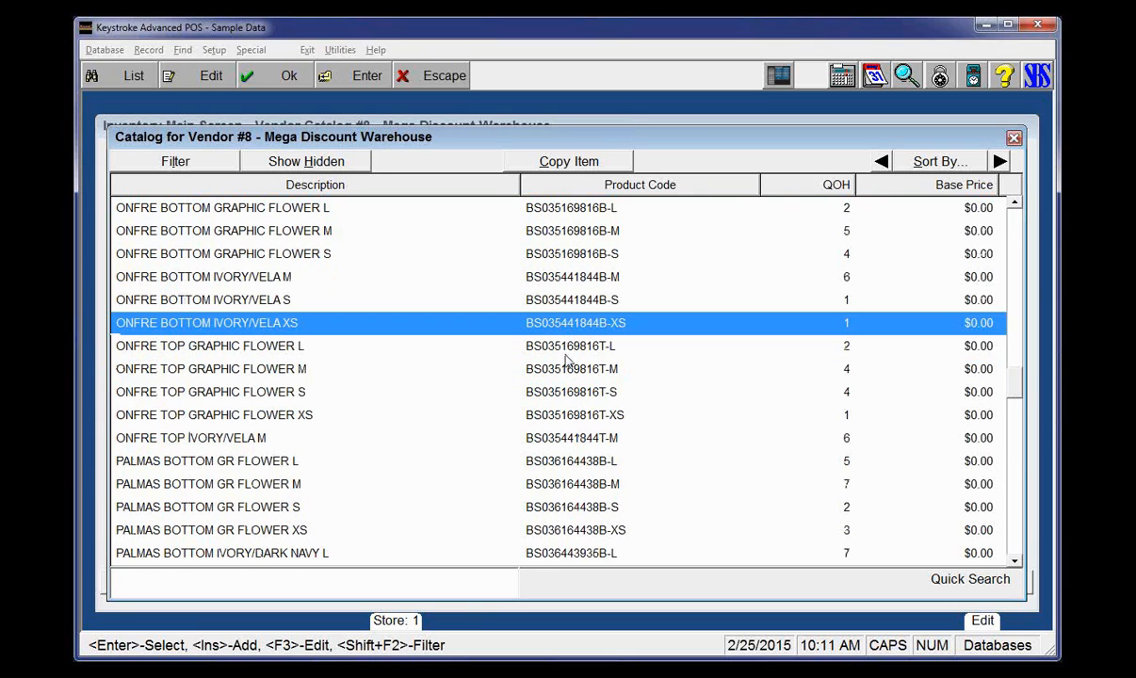
click(568, 347)
click(566, 370)
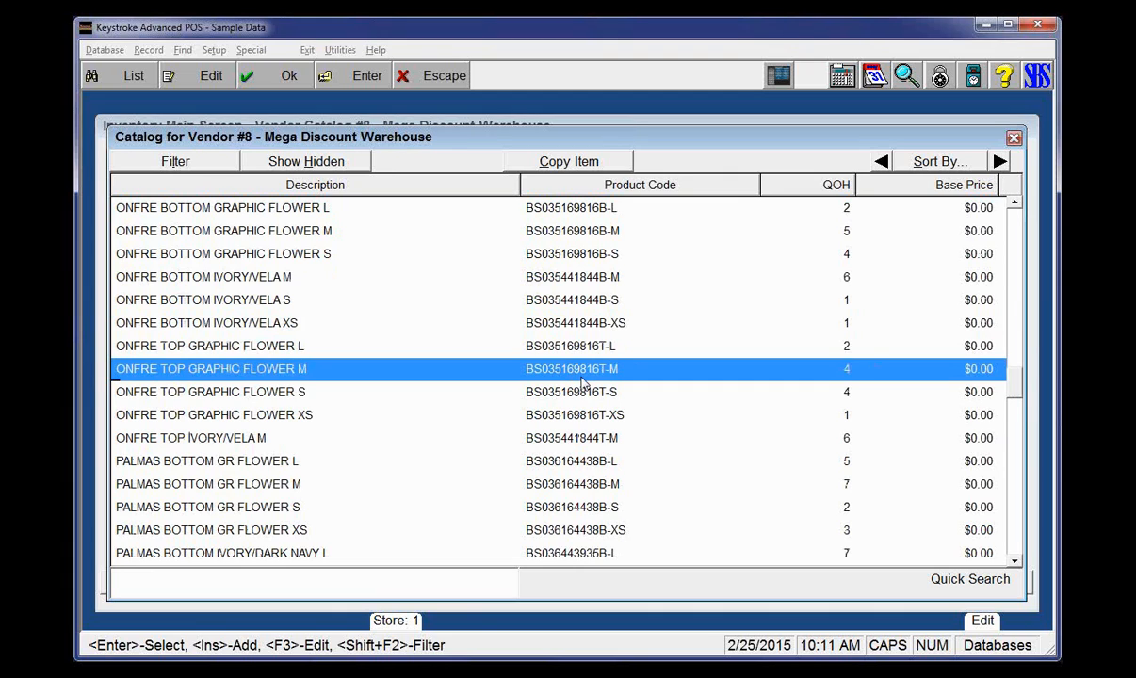
scroll(583, 382, down, 5)
scroll(583, 382, down, 5)
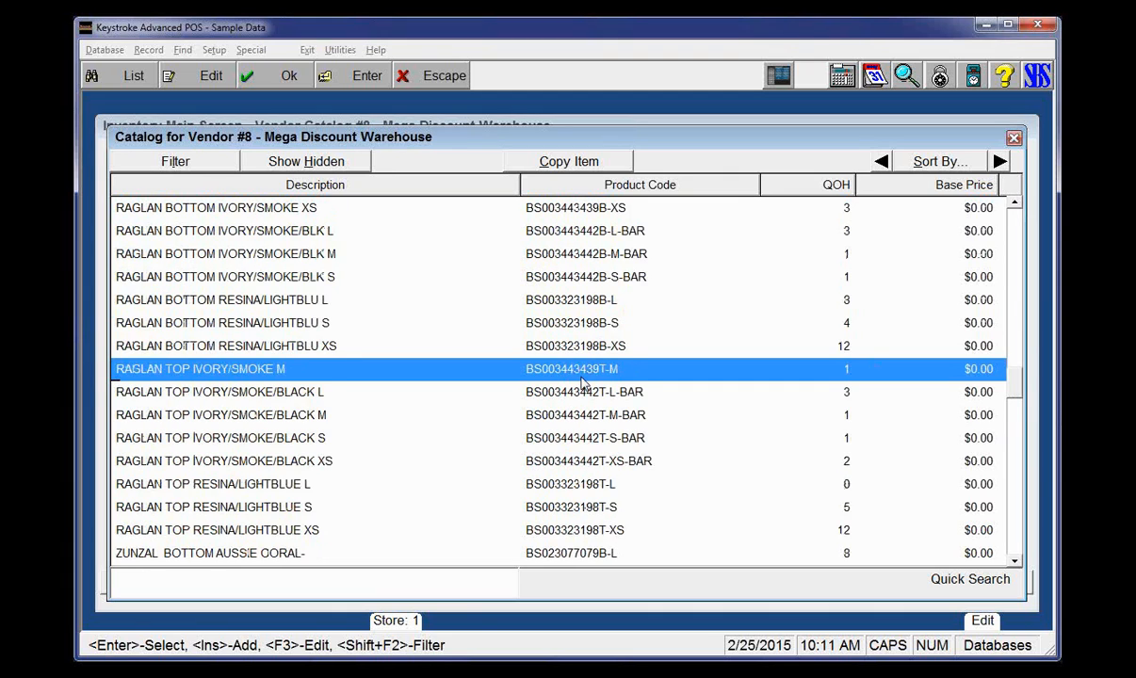
scroll(583, 382, down, 5)
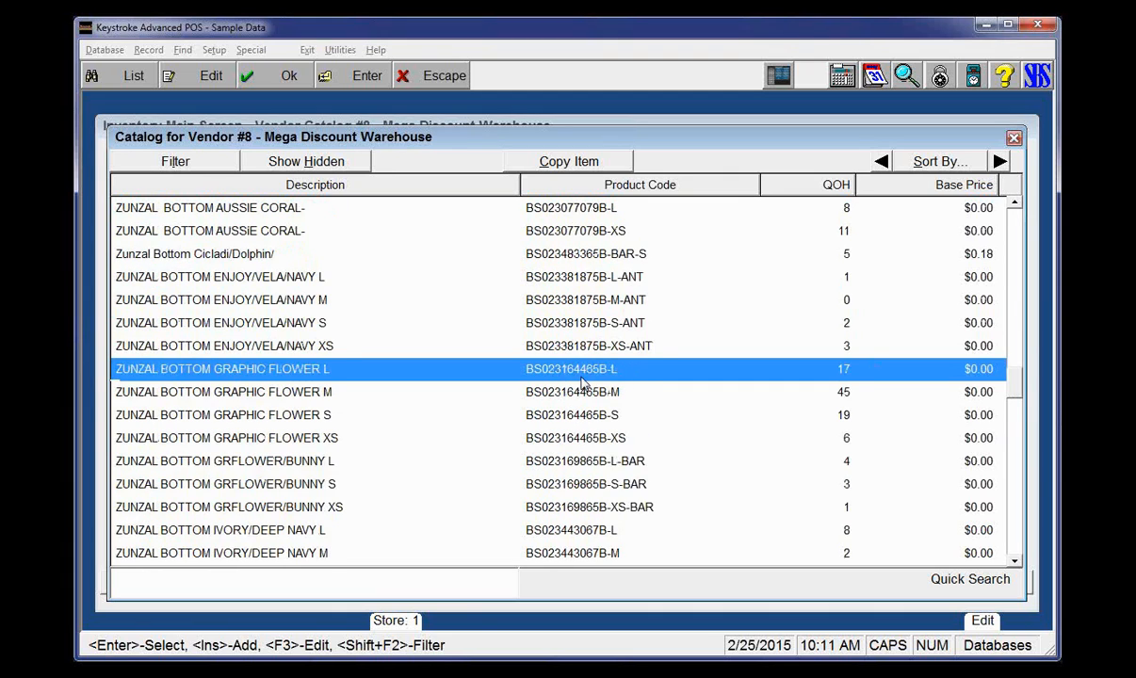
click(595, 259)
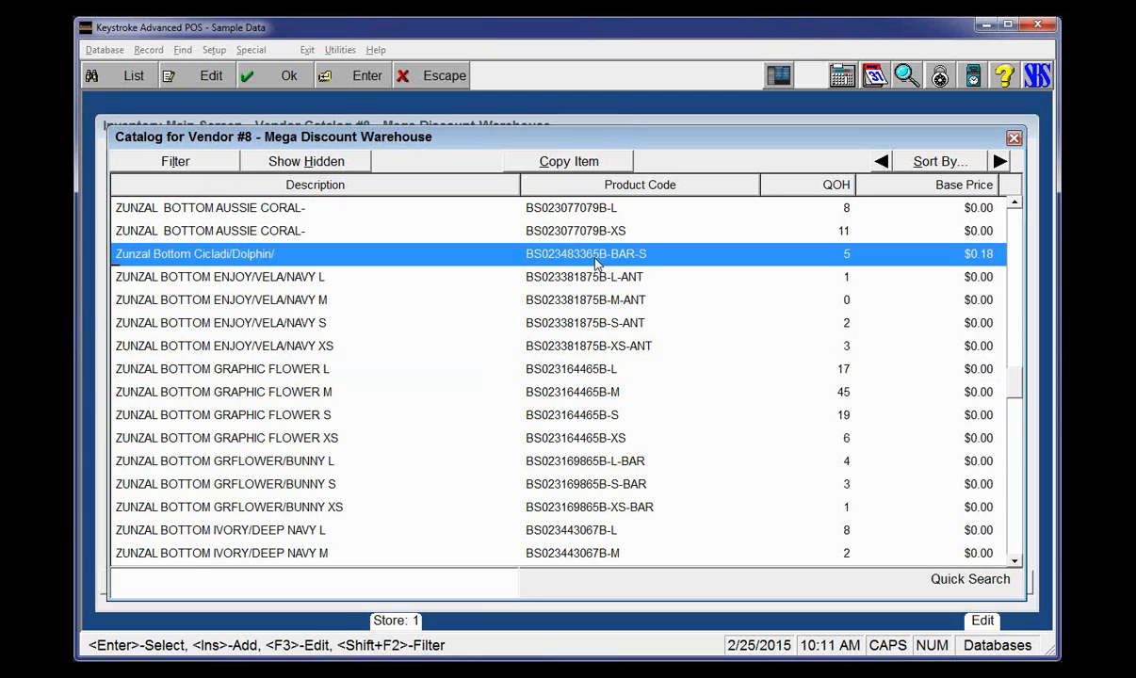
click(565, 164)
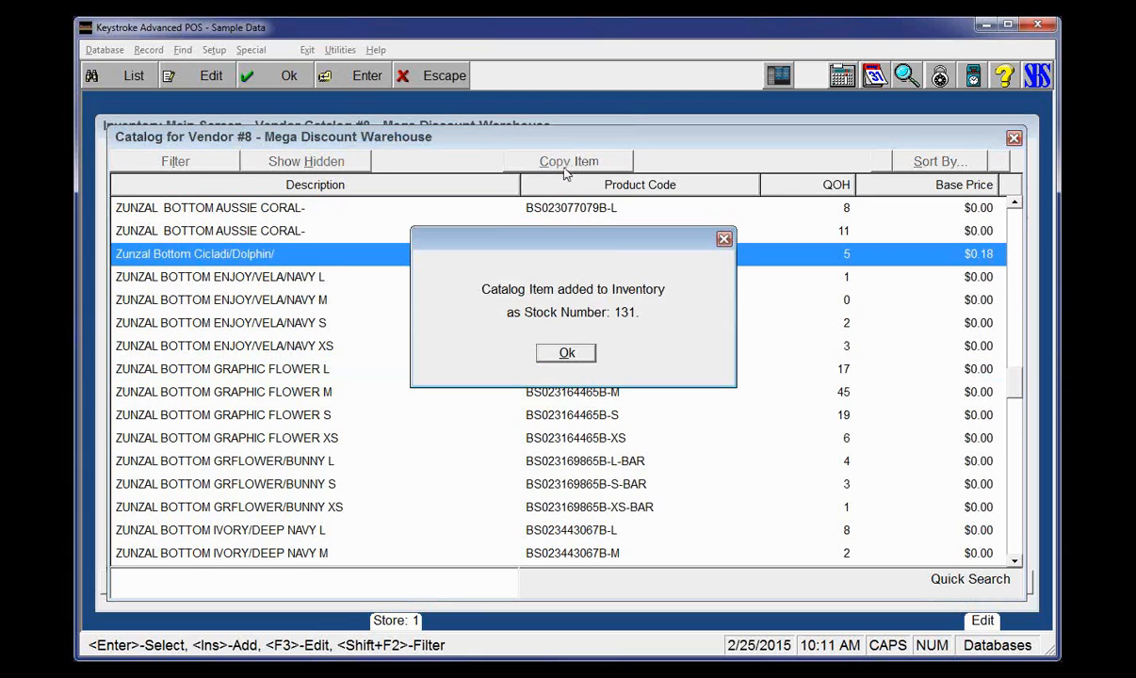
click(567, 354)
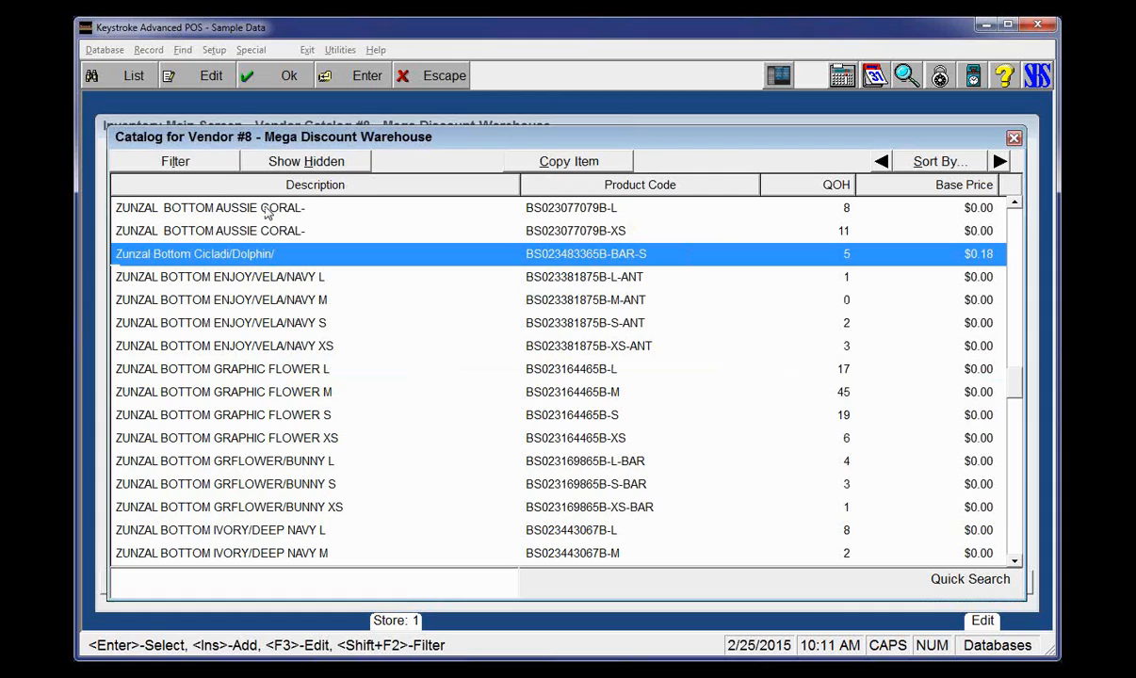
key(Escape)
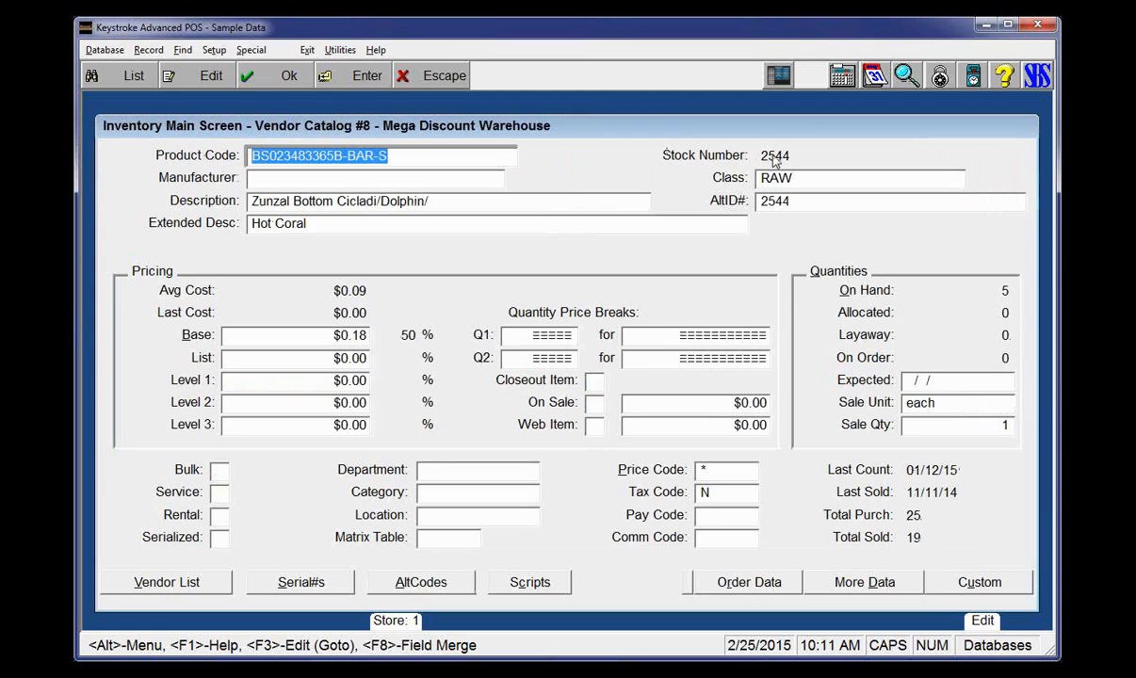
click(149, 50)
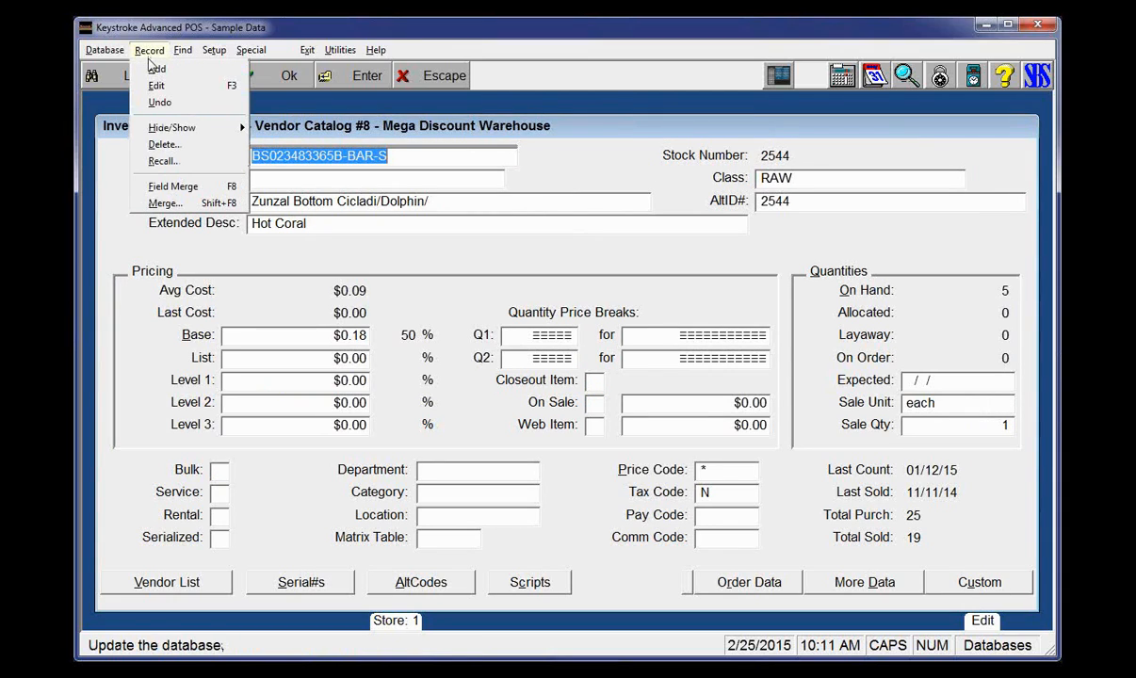
mouse_move(183, 50)
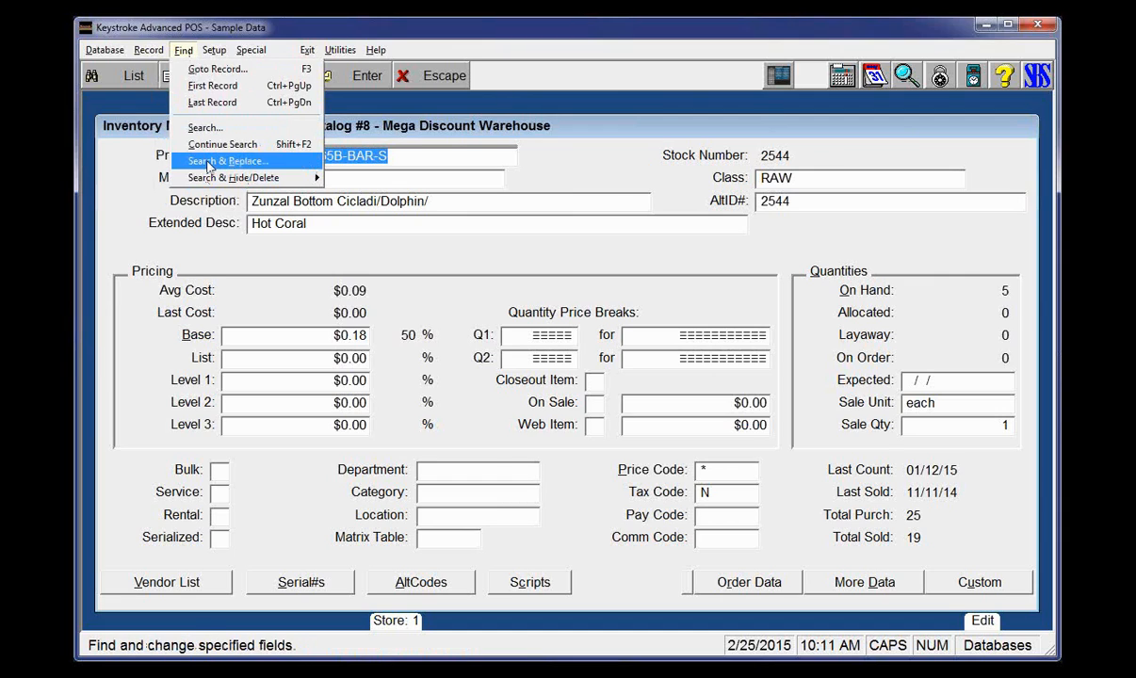
mouse_move(211, 185)
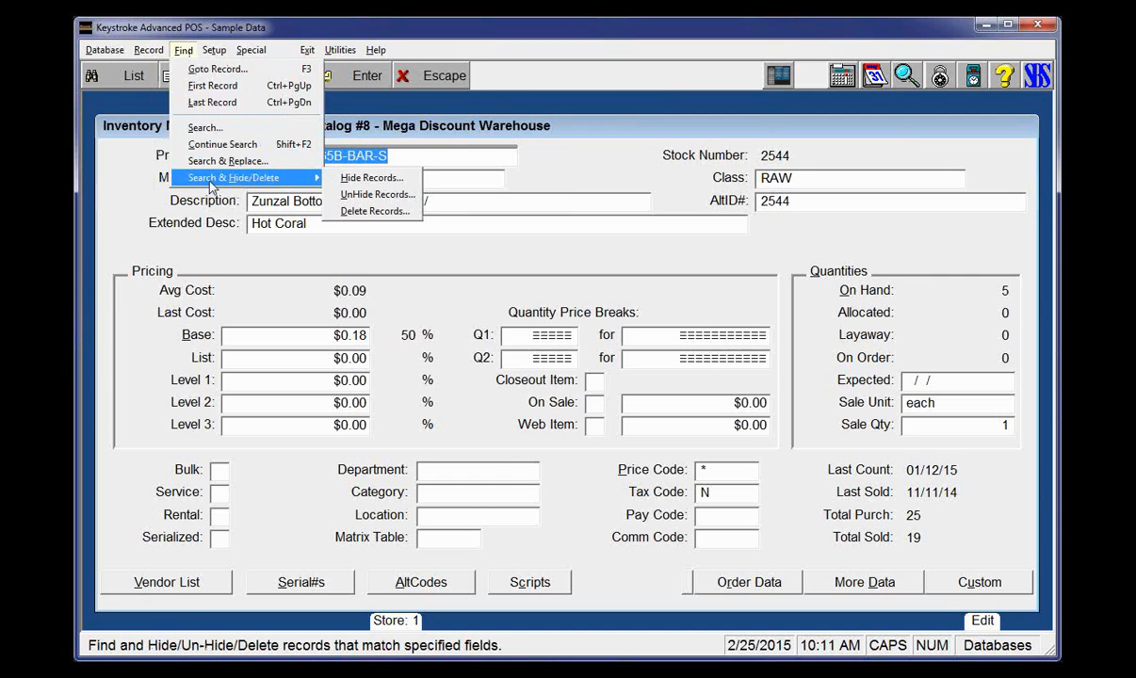
click(339, 254)
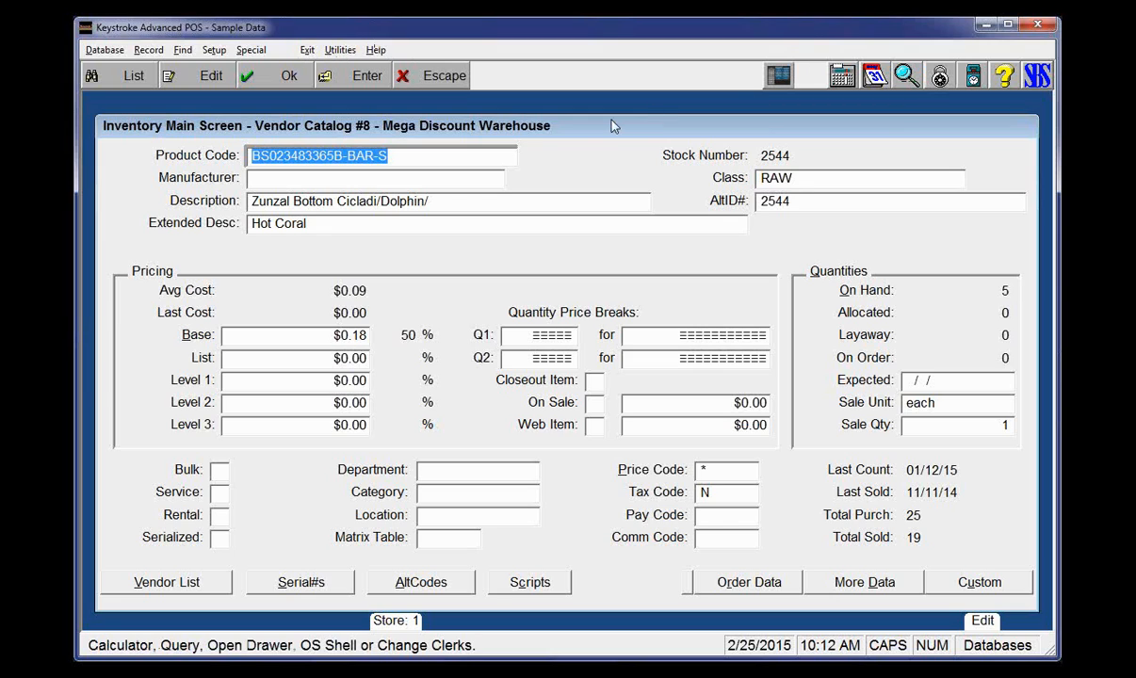
Switch to the Inventory database and view vendor catalog 8 from the inventory item list.
click(105, 50)
click(111, 72)
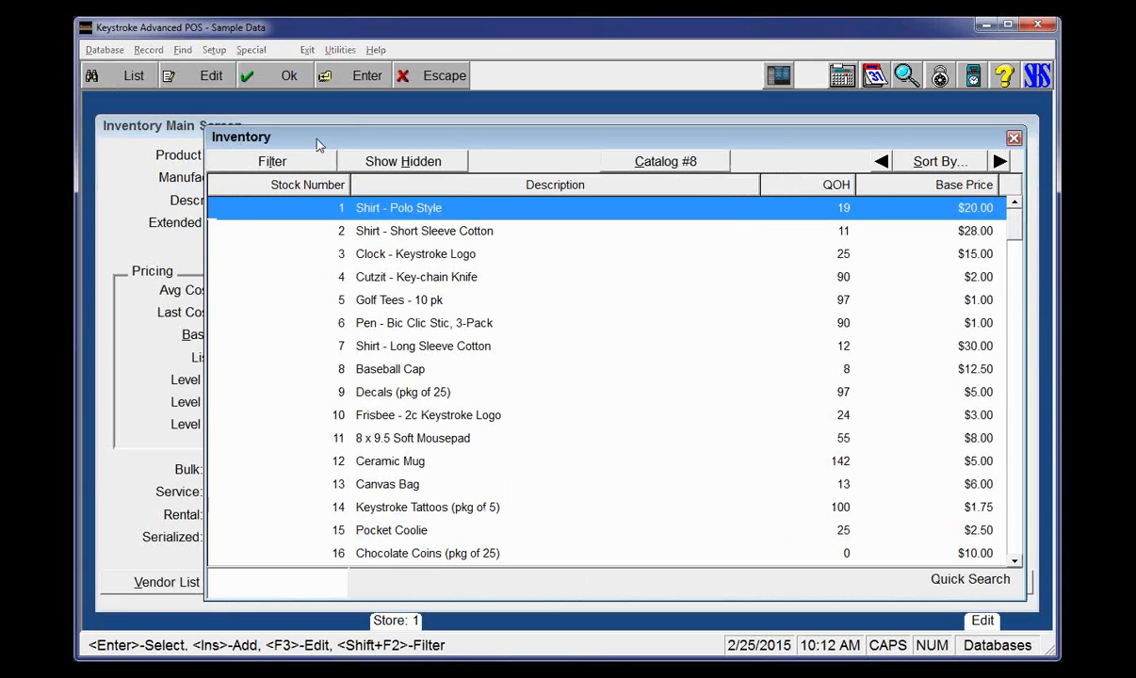
click(666, 162)
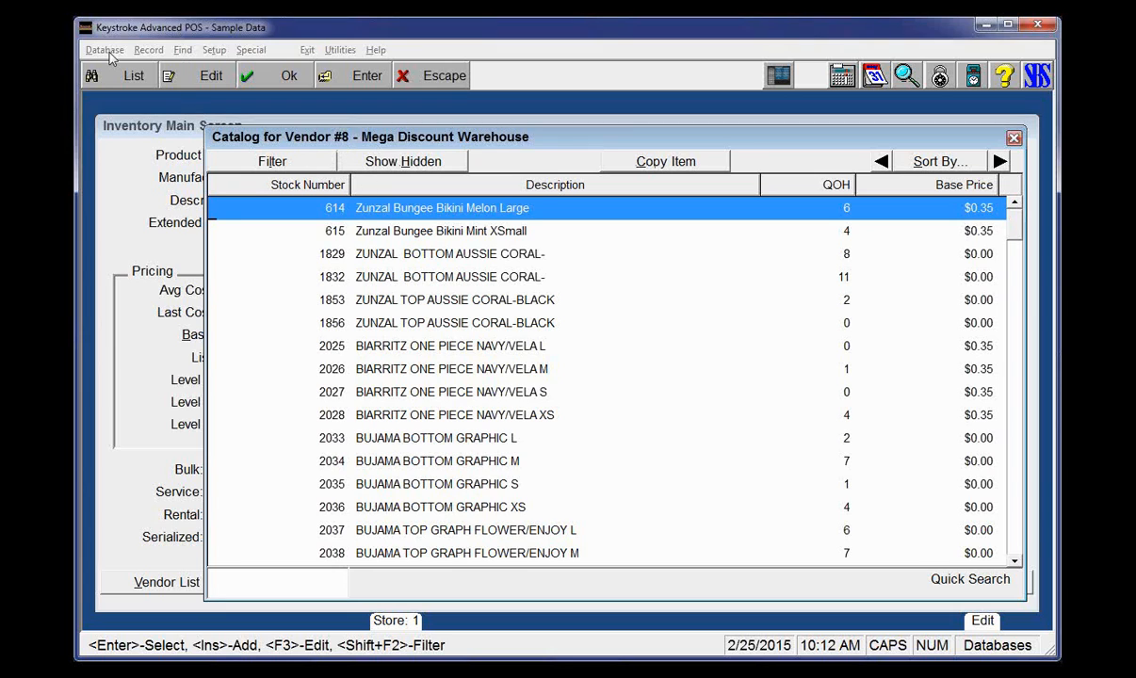
key(Escape)
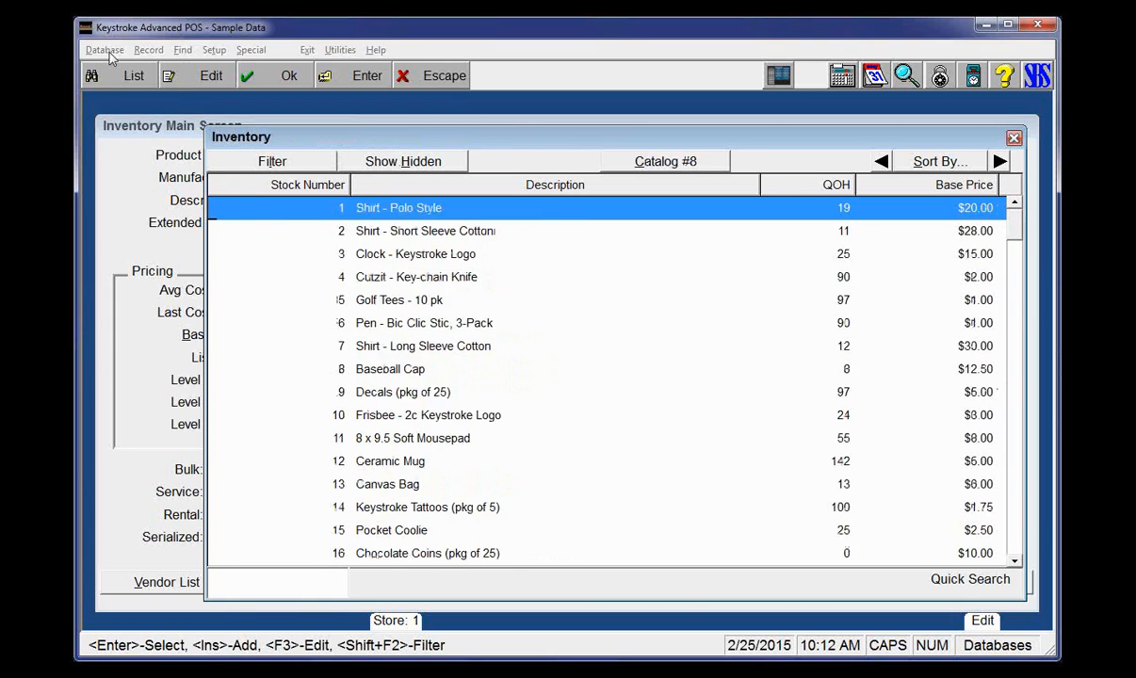
key(Escape)
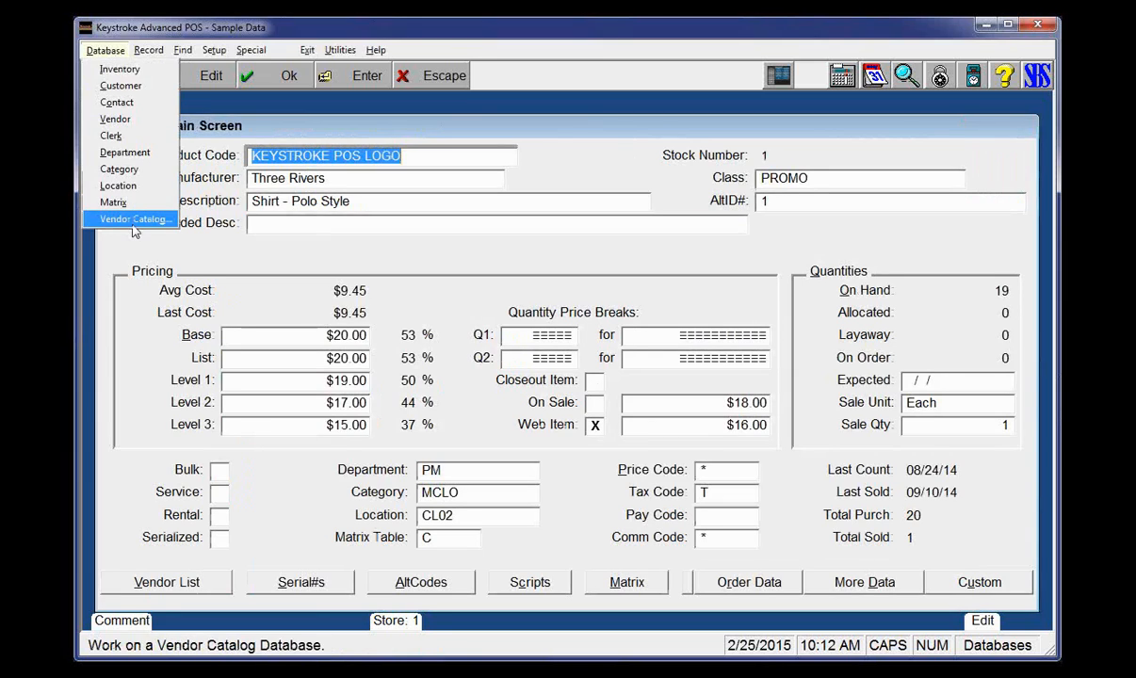
Open the existing vendor catalog of Discount Computer Brokers, vendor number 7.
click(129, 218)
click(743, 339)
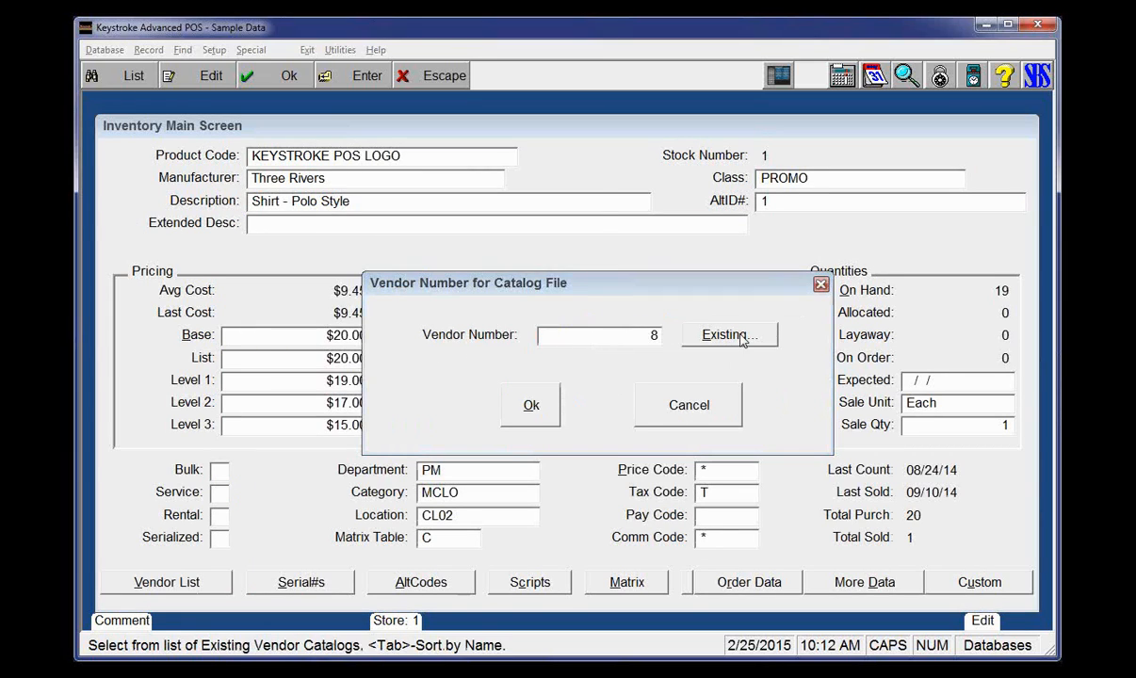
double_click(476, 199)
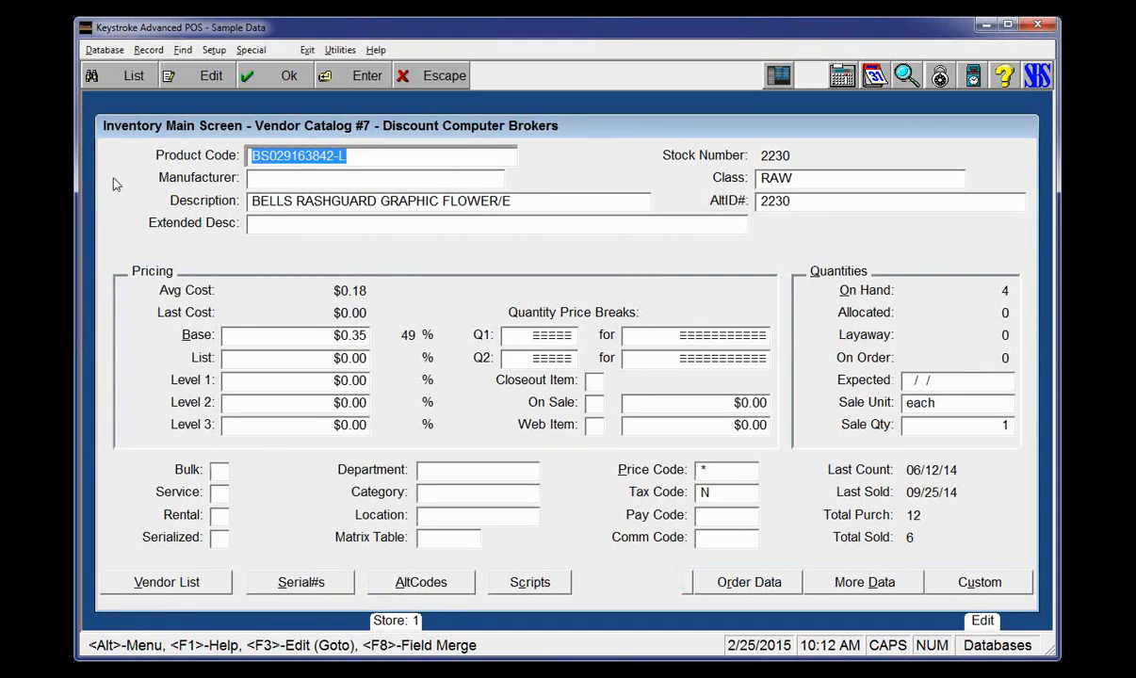
Return to the Inventory database and display vendor catalog 7 from the inventory item list.
click(104, 50)
click(108, 68)
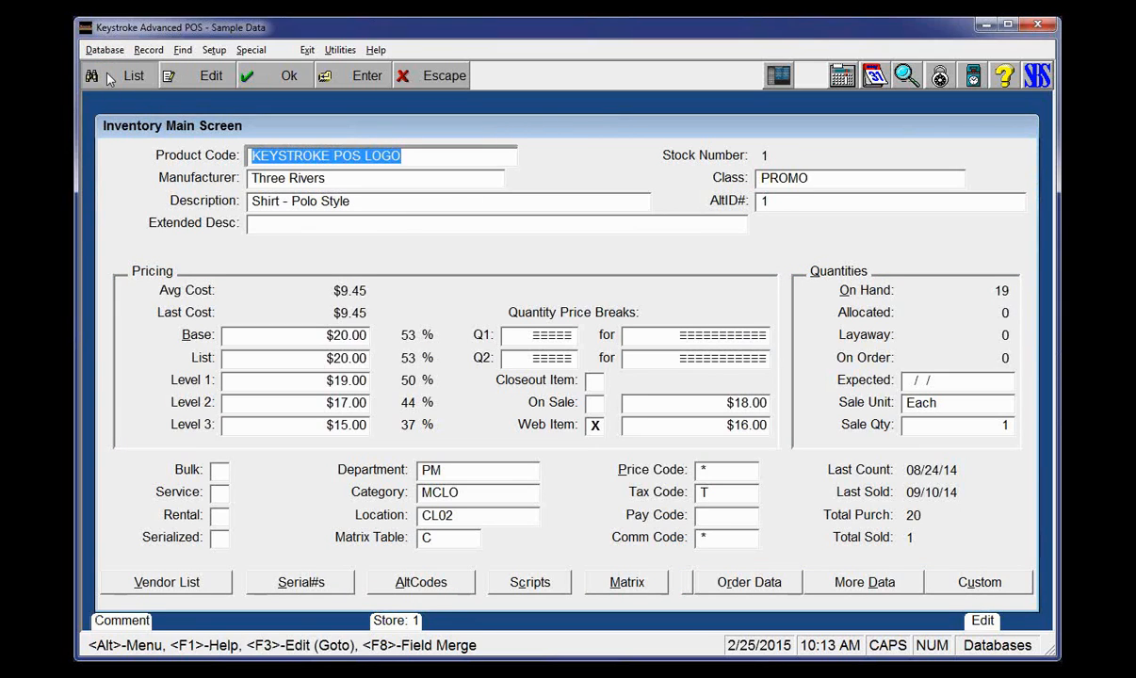
key(F2)
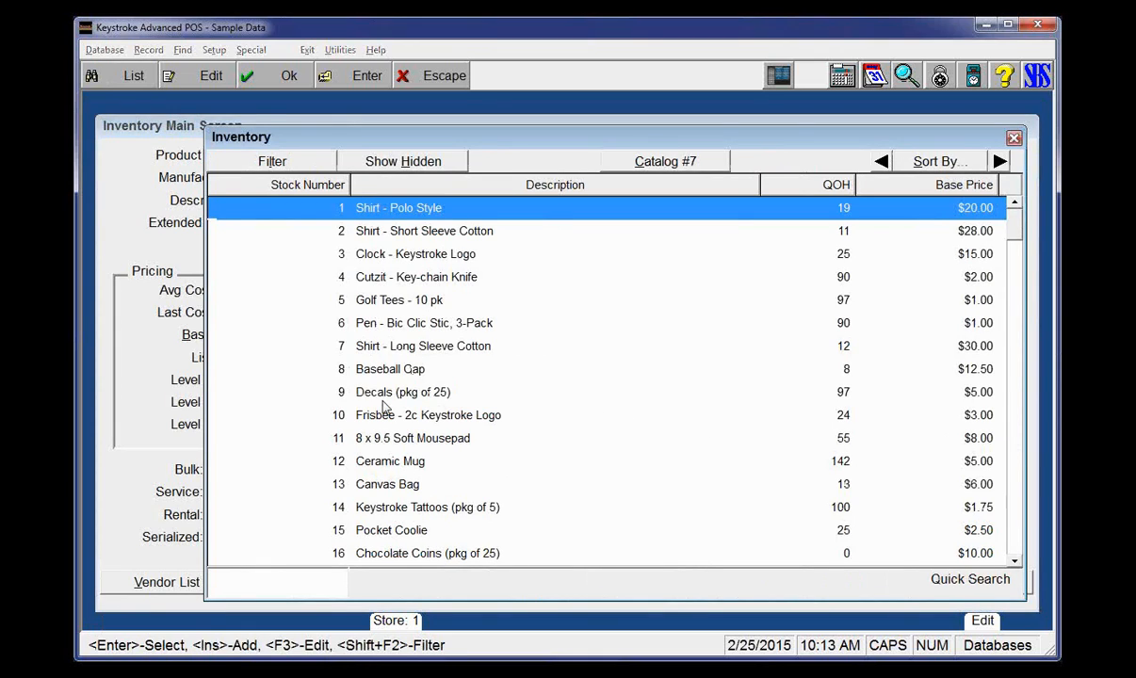
click(657, 167)
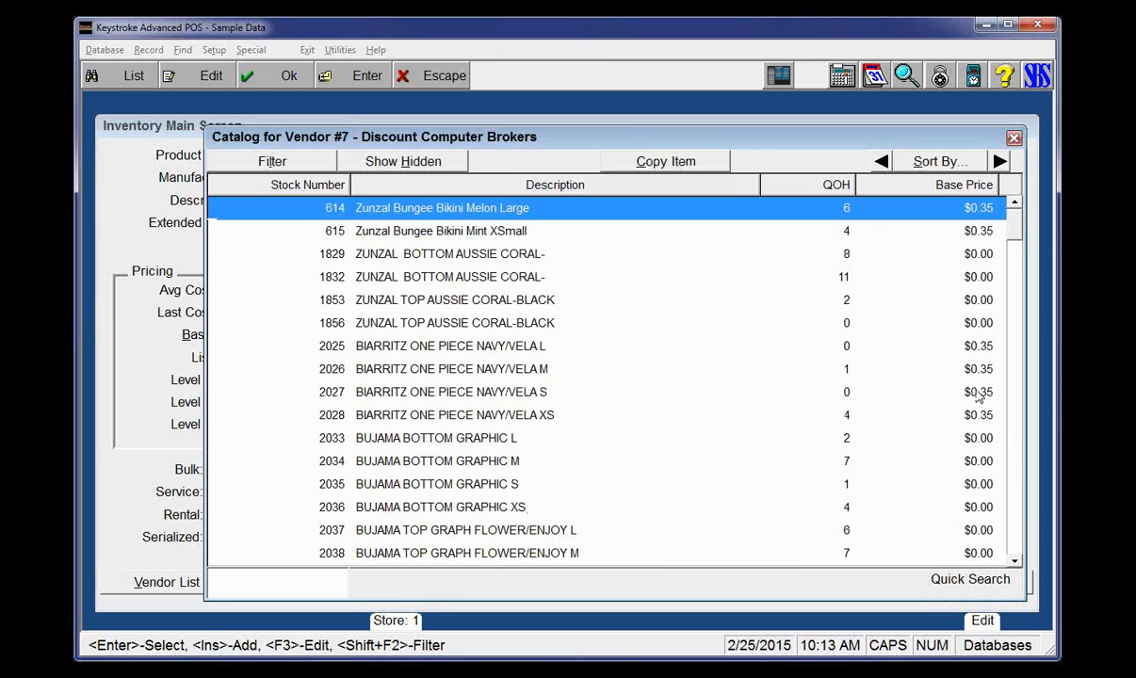
Copy BIARRITZ ONE PIECE NAVY/VELA S from vendor catalog 7 into inventory.
click(904, 392)
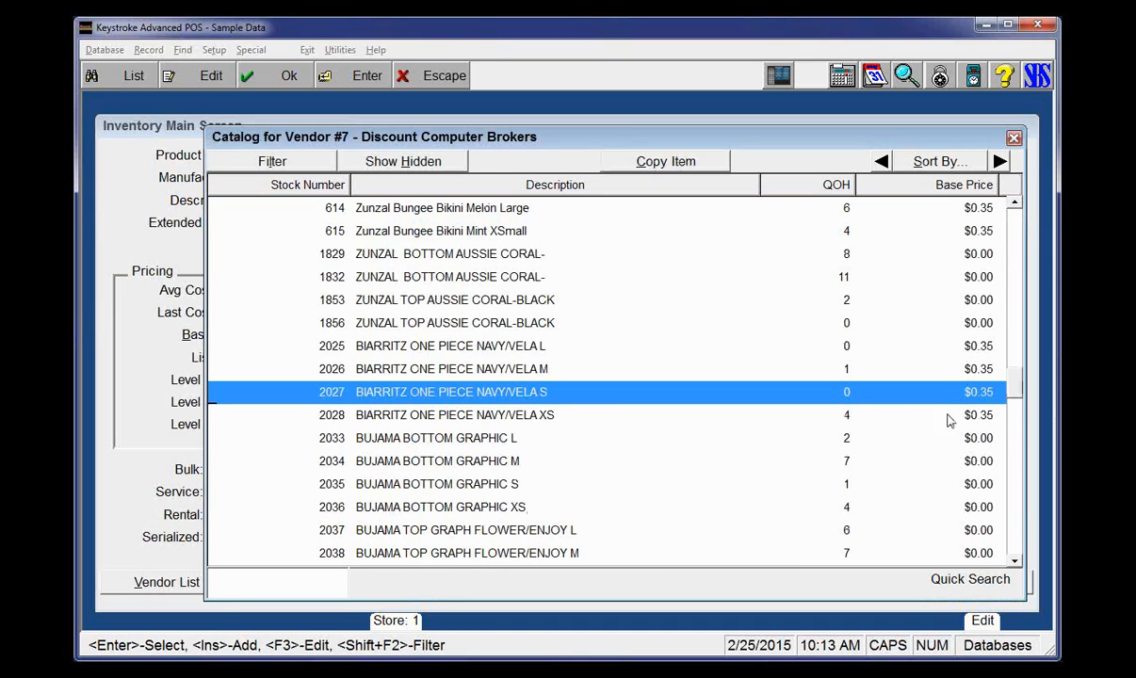
click(651, 164)
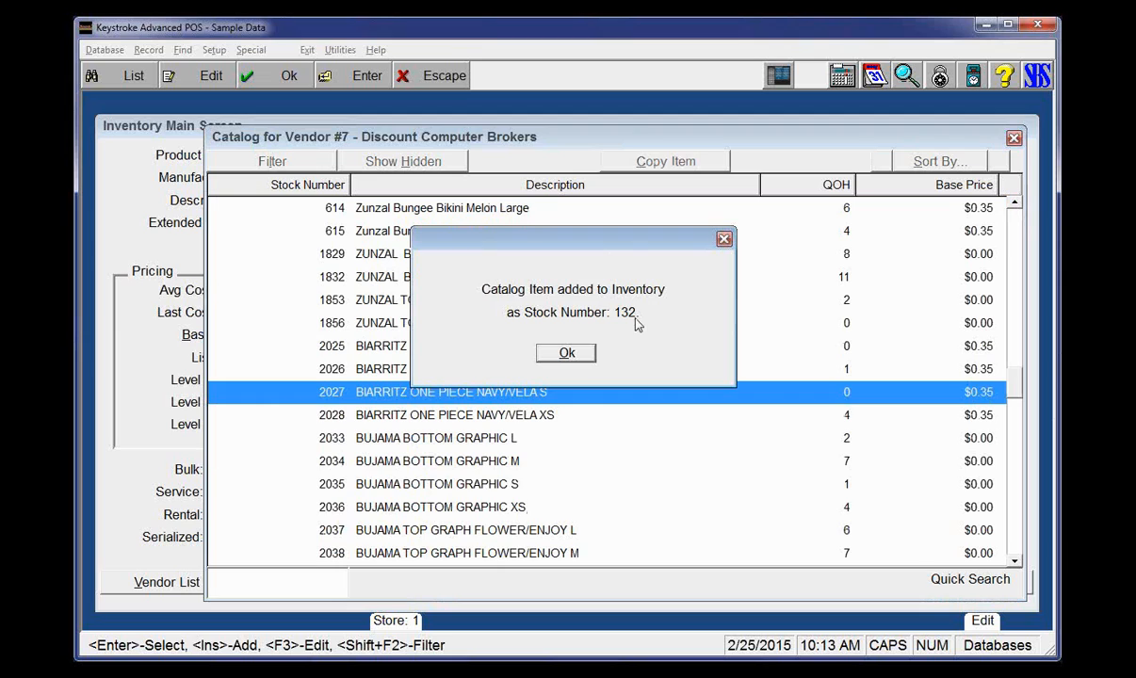
click(566, 354)
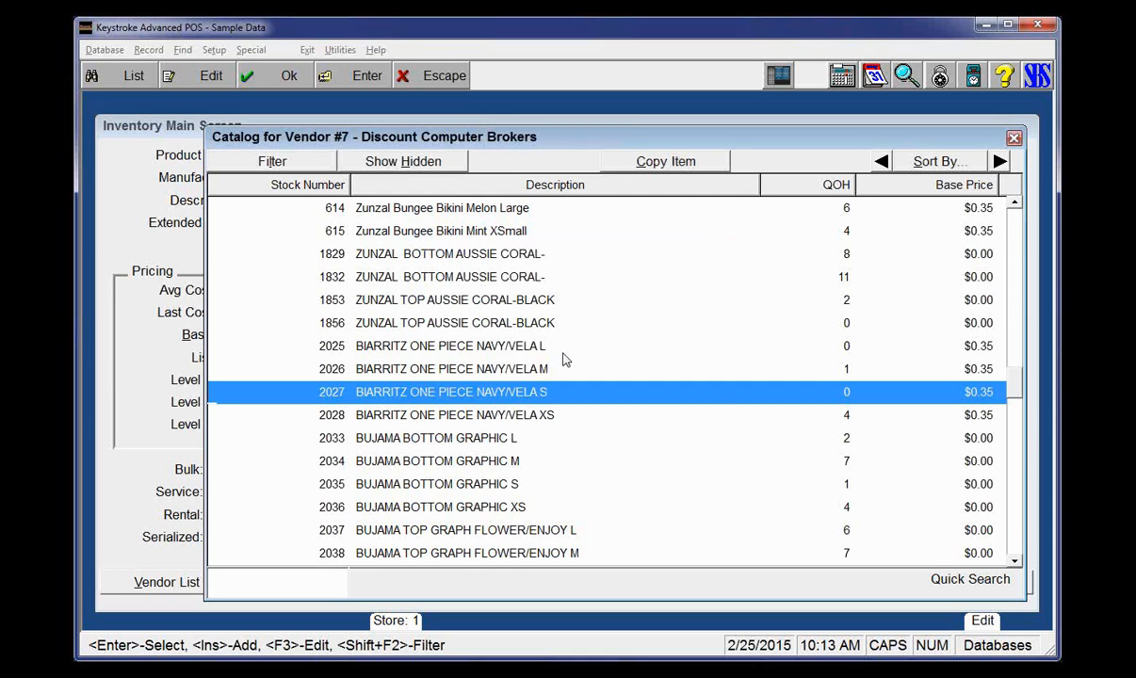
Close the vendor catalog and inventory lists and view the Vendor Catalogs slide in the PowerPoint slide show.
key(Escape)
key(Escape)
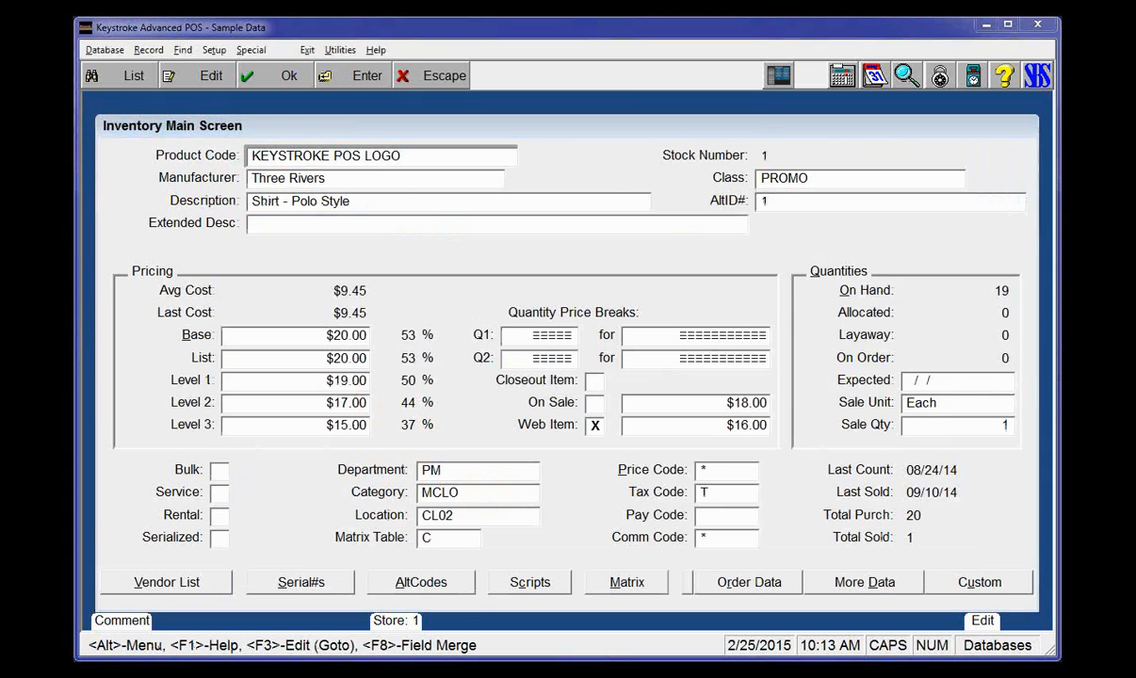
key(alt+Tab)
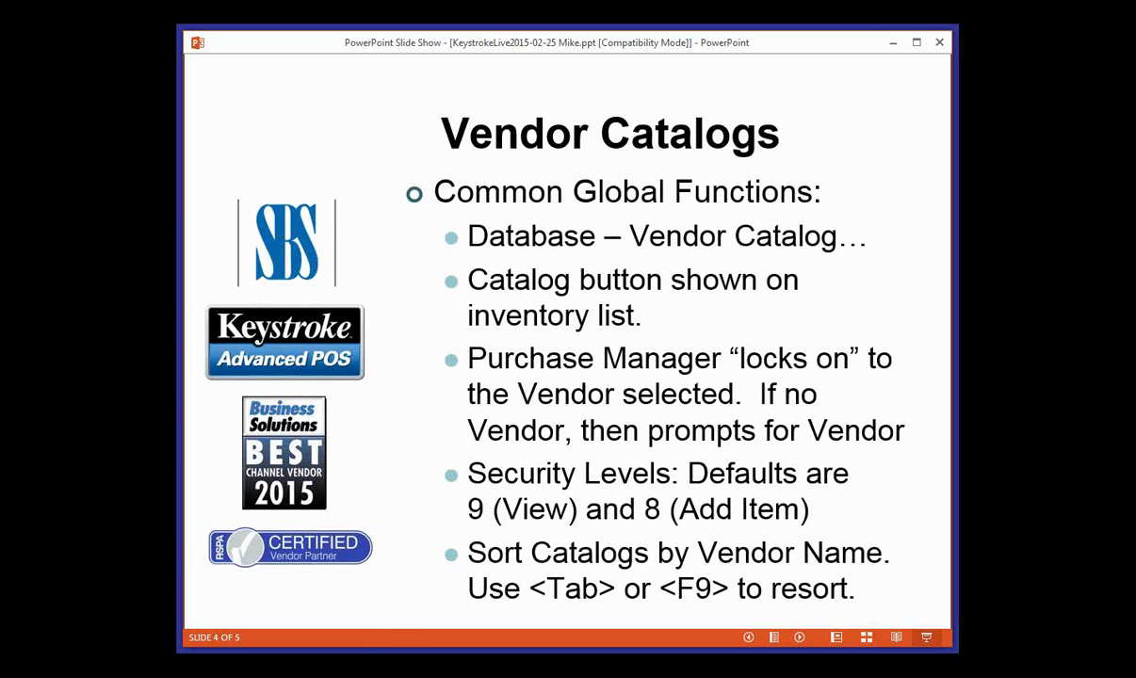
key(alt+Tab)
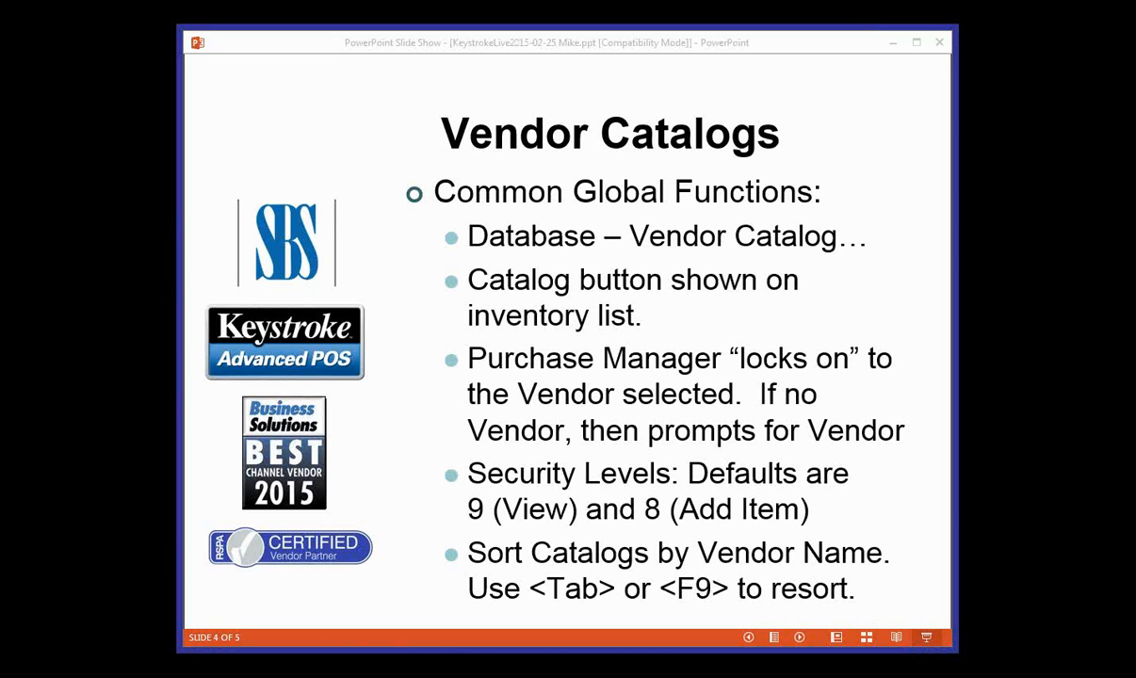
Return to Keystroke POS, open the Purchase Manager and start a purchase order for vendor number 7.
key(alt+Tab)
click(308, 50)
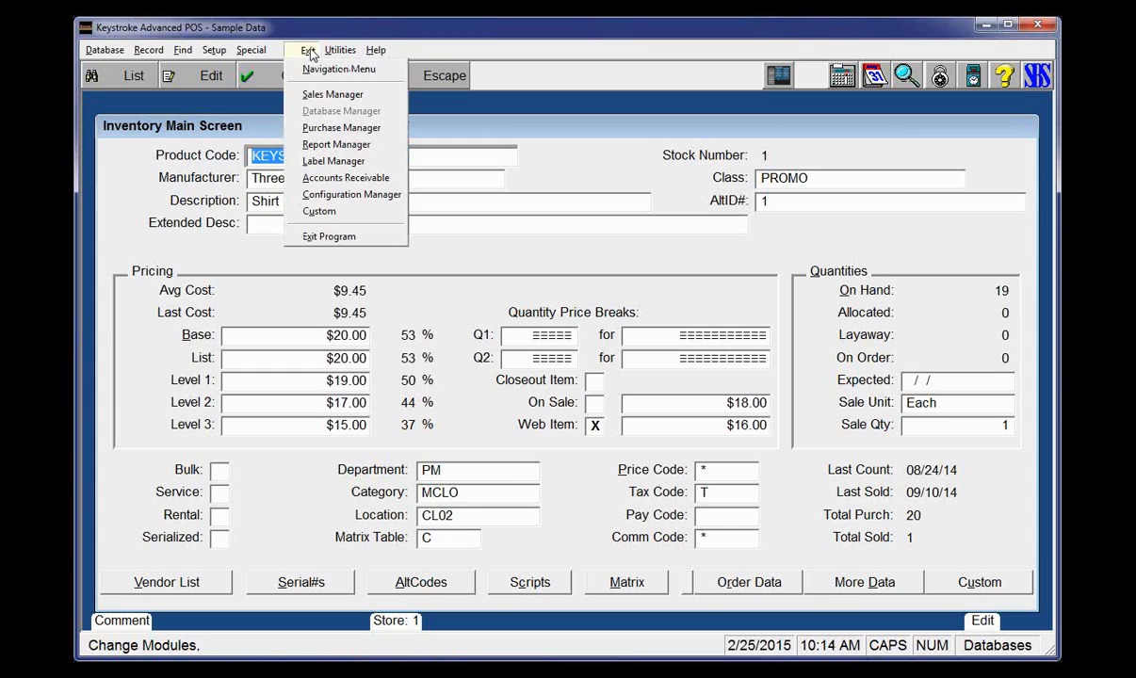
click(328, 138)
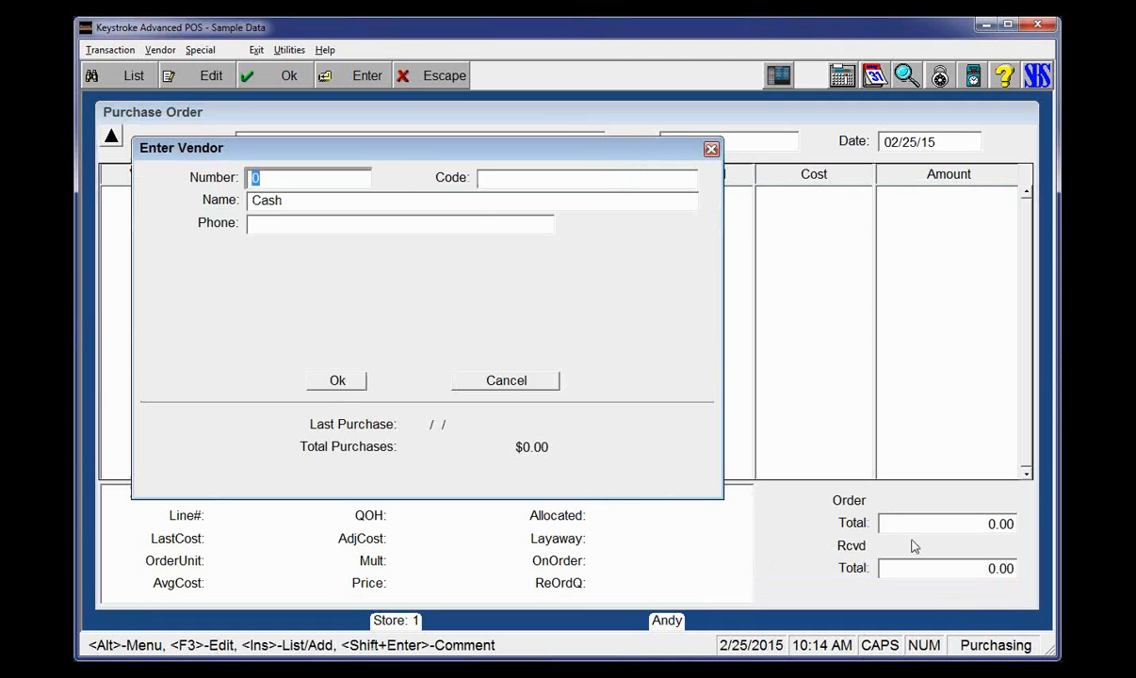
text(7)
key(Return)
key(Return)
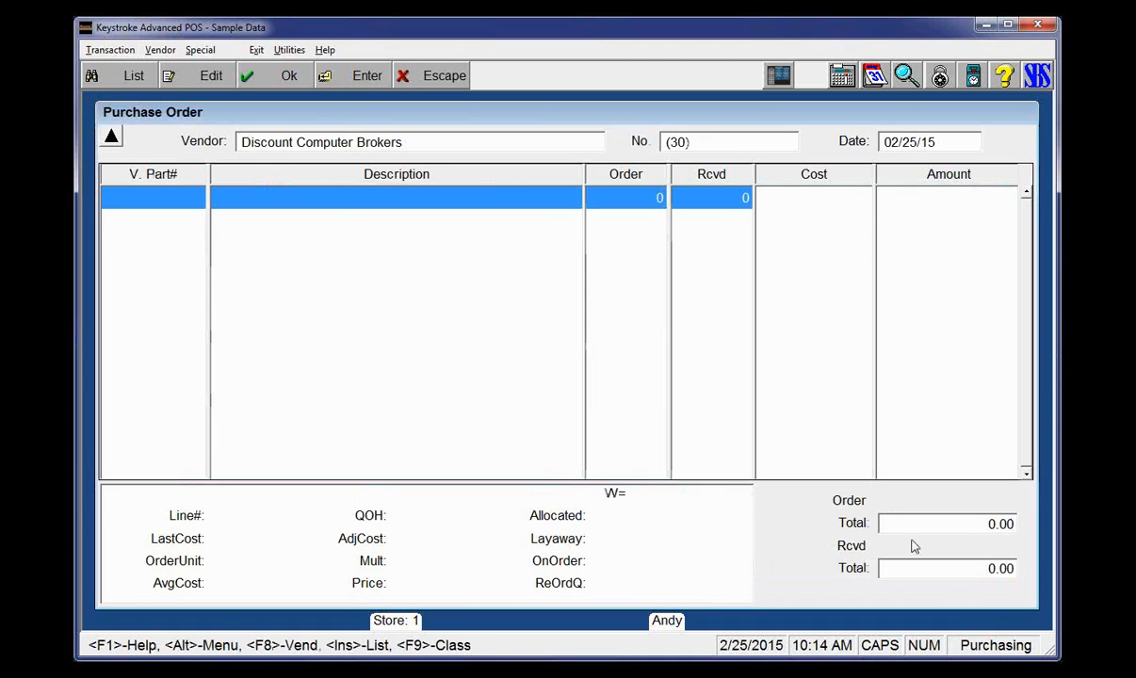
Add 8 x 9.5 Soft Mousepad from the inventory list to the purchase order with an order quantity of 25.
key(Return)
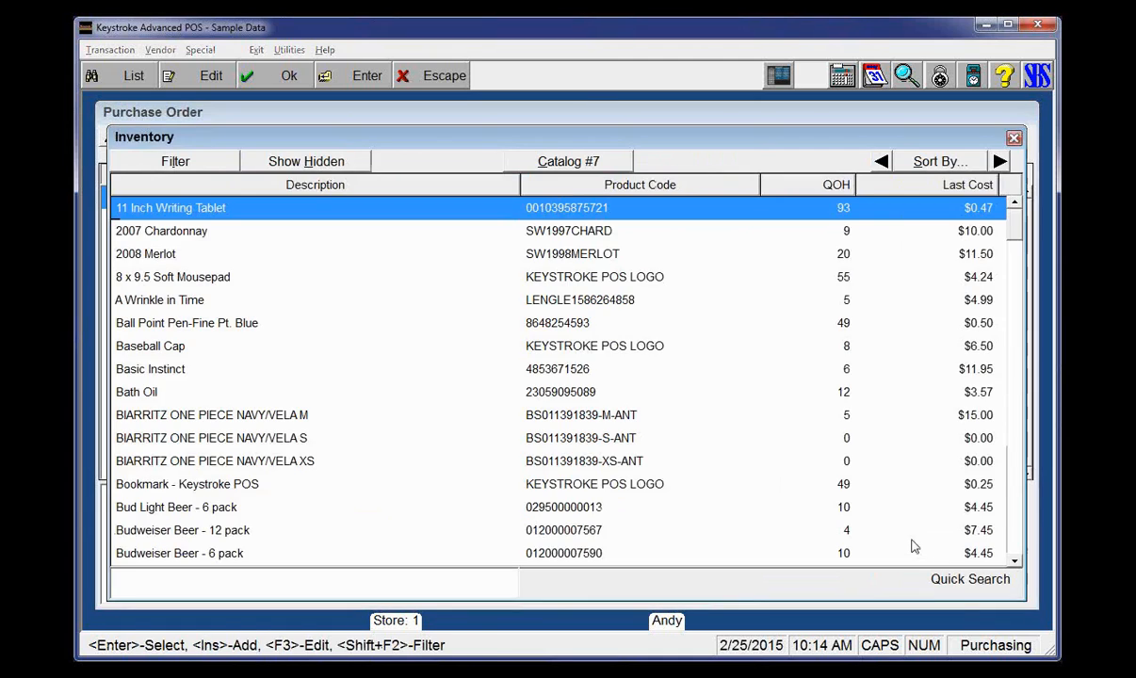
key(Down)
key(Down)
key(Down)
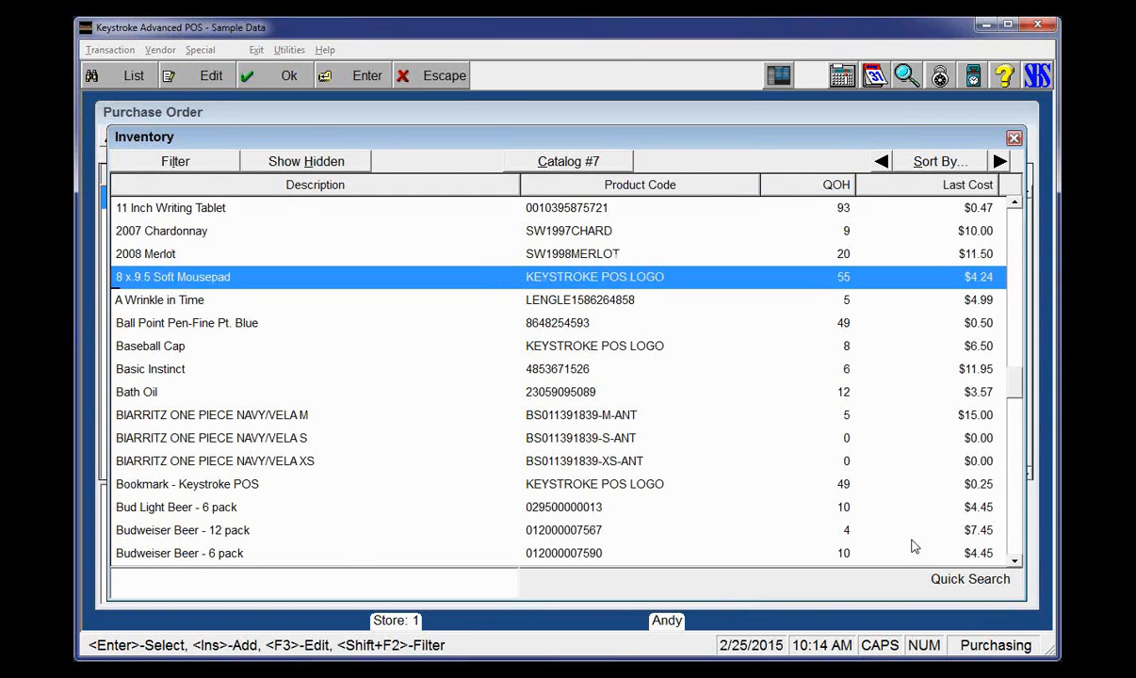
key(Return)
key(Return)
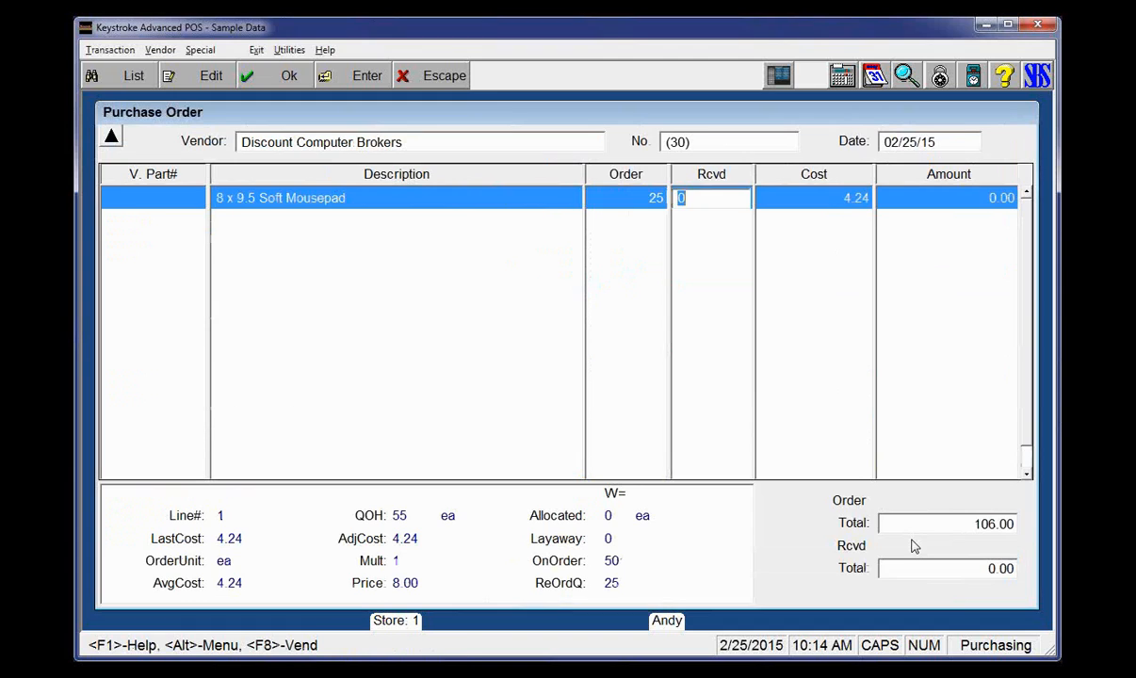
key(Return)
Add Ball Point Pen-Fine Pt. Blue from the inventory list as the second order line with a quantity of 50.
key(Insert)
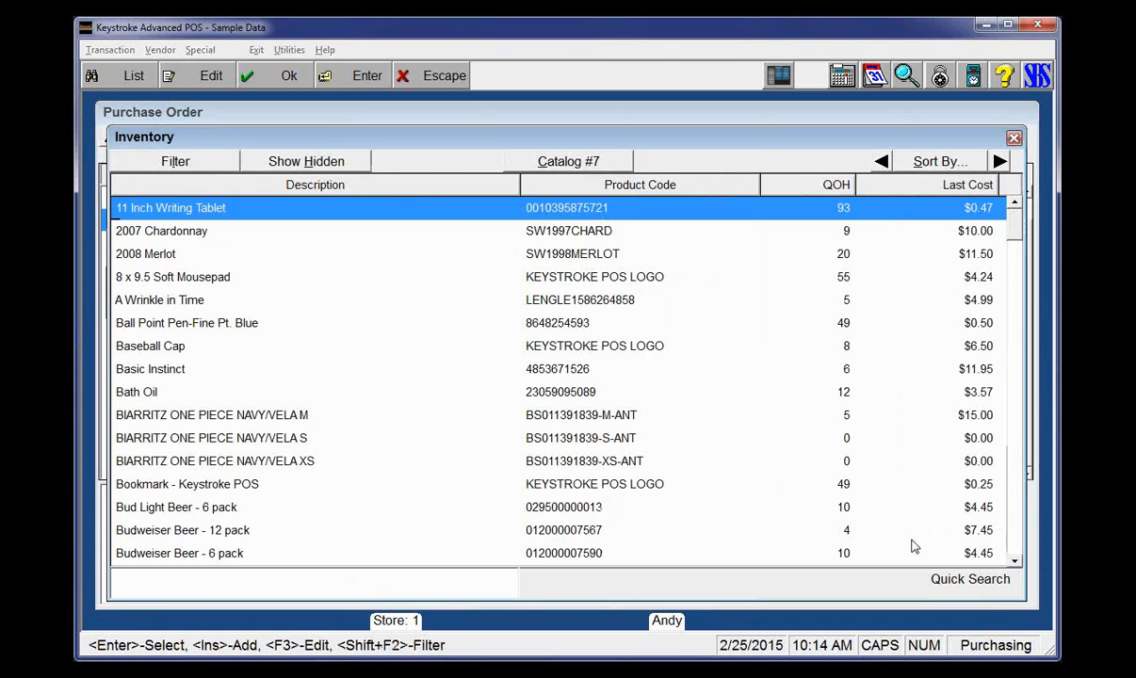
key(Down)
key(Down)
key(Down)
key(Down)
key(Down)
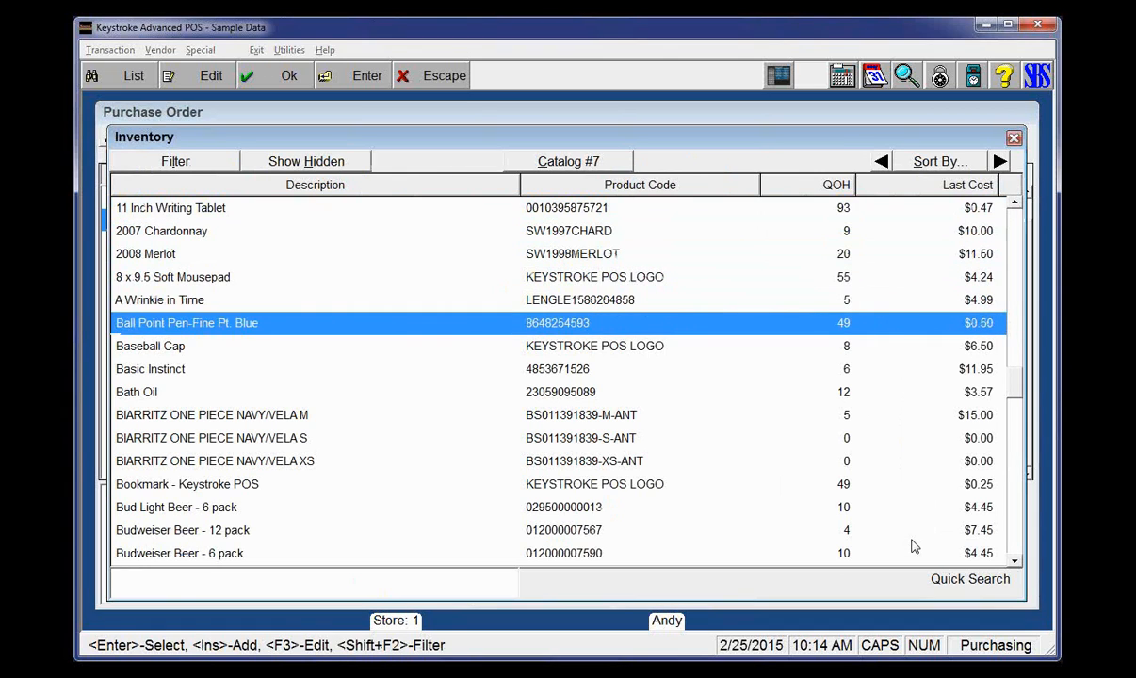
key(Return)
key(Return)
key(Return)
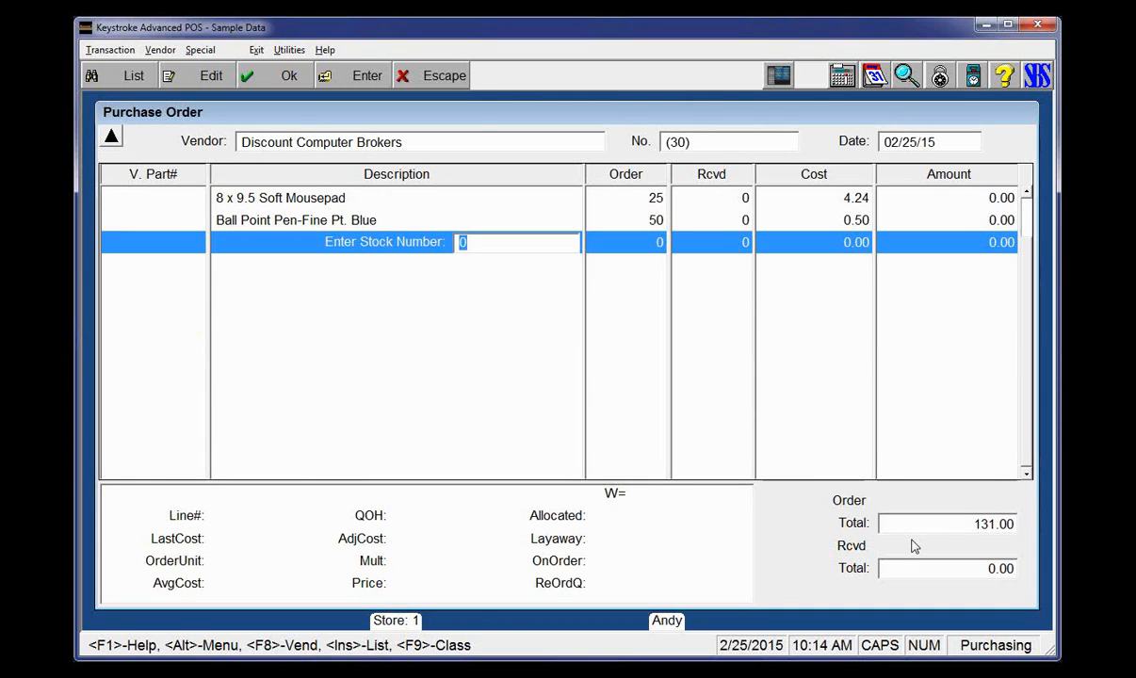
Display the inventory list for the third order line and bring up vendor catalog 7 from it.
key(Insert)
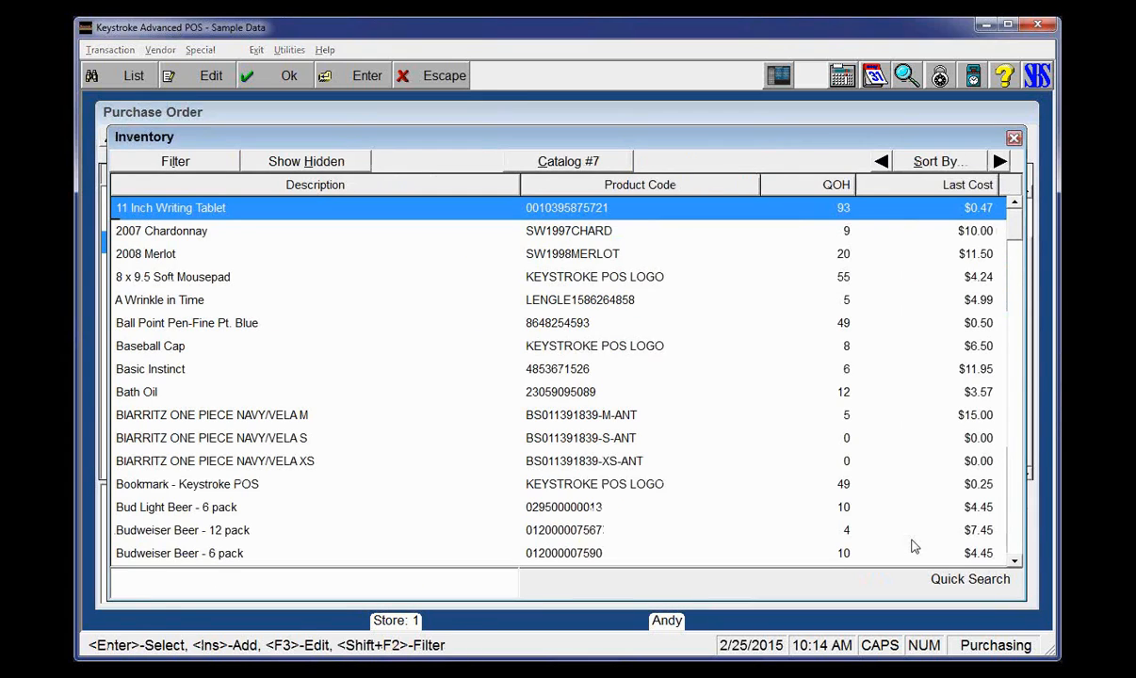
click(189, 421)
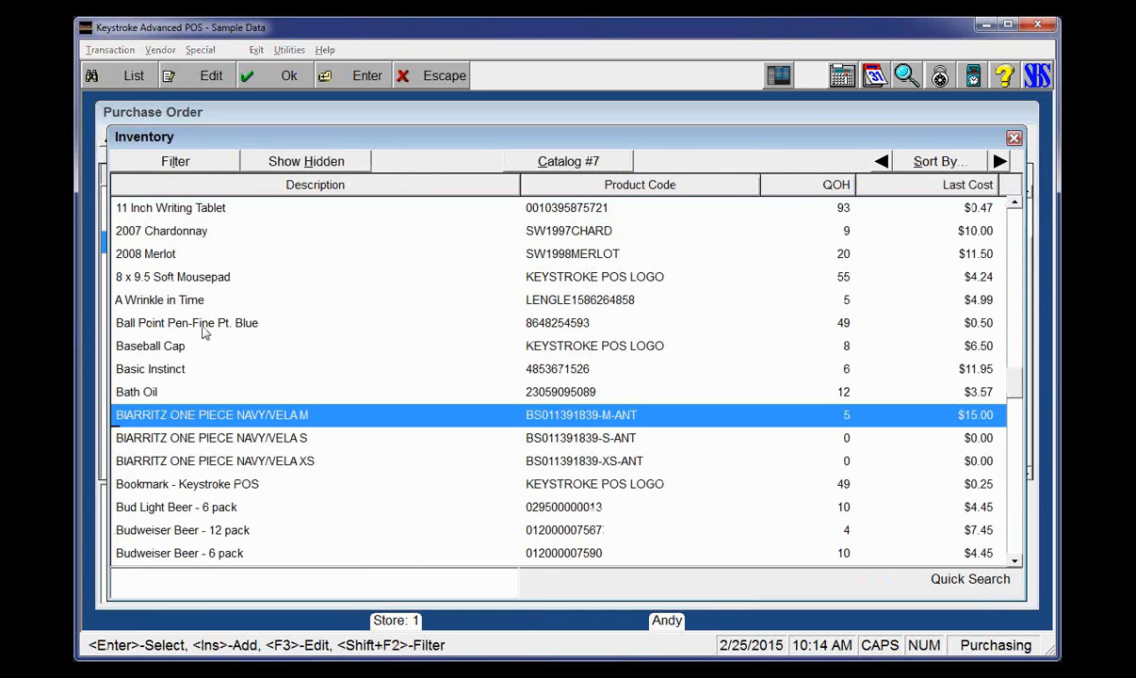
click(160, 277)
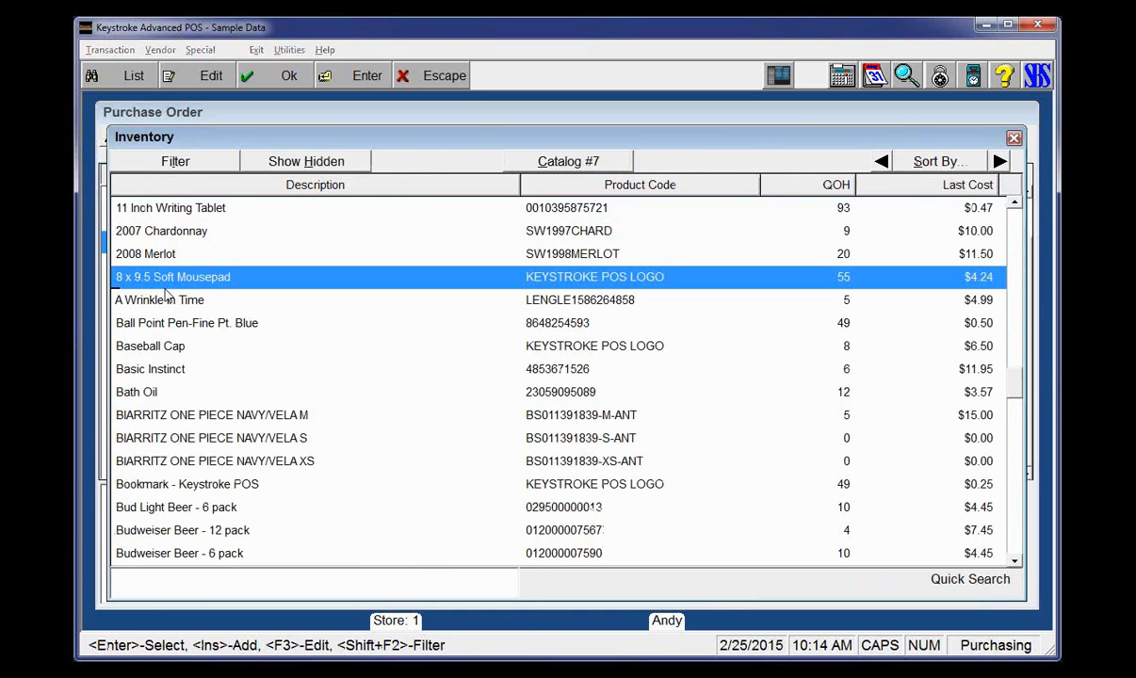
click(564, 163)
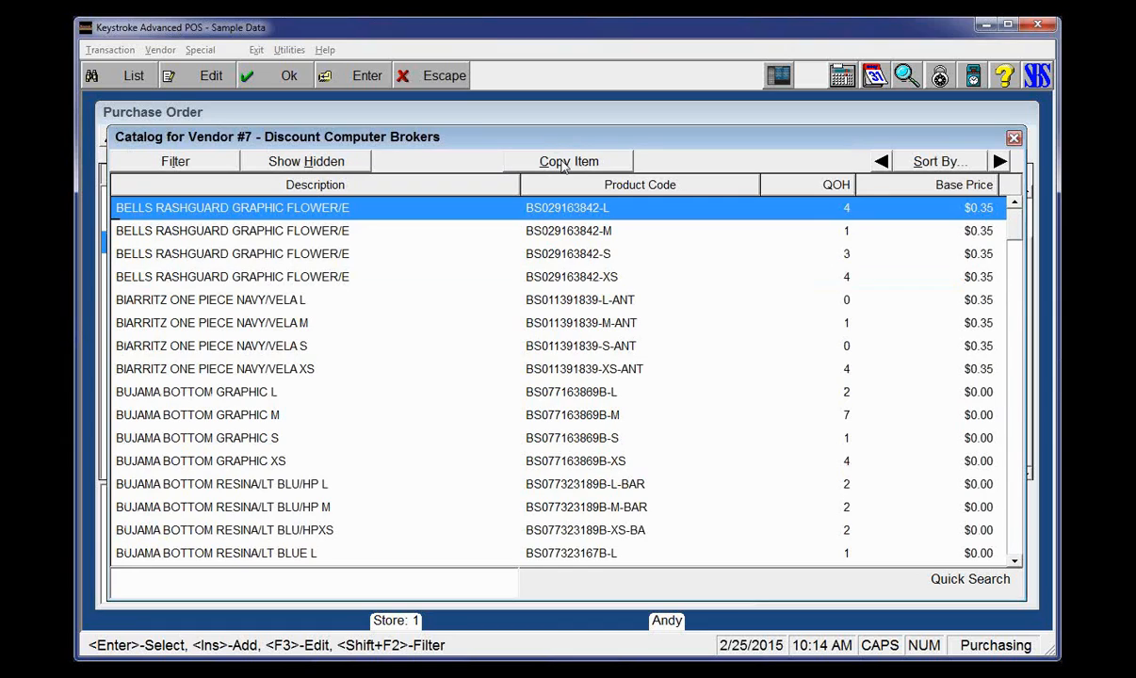
Find Raglan Bottom DeepNavy/, product code BS003396350B-MAD-S, in vendor catalog 7 and copy it into inventory.
text(ZE)
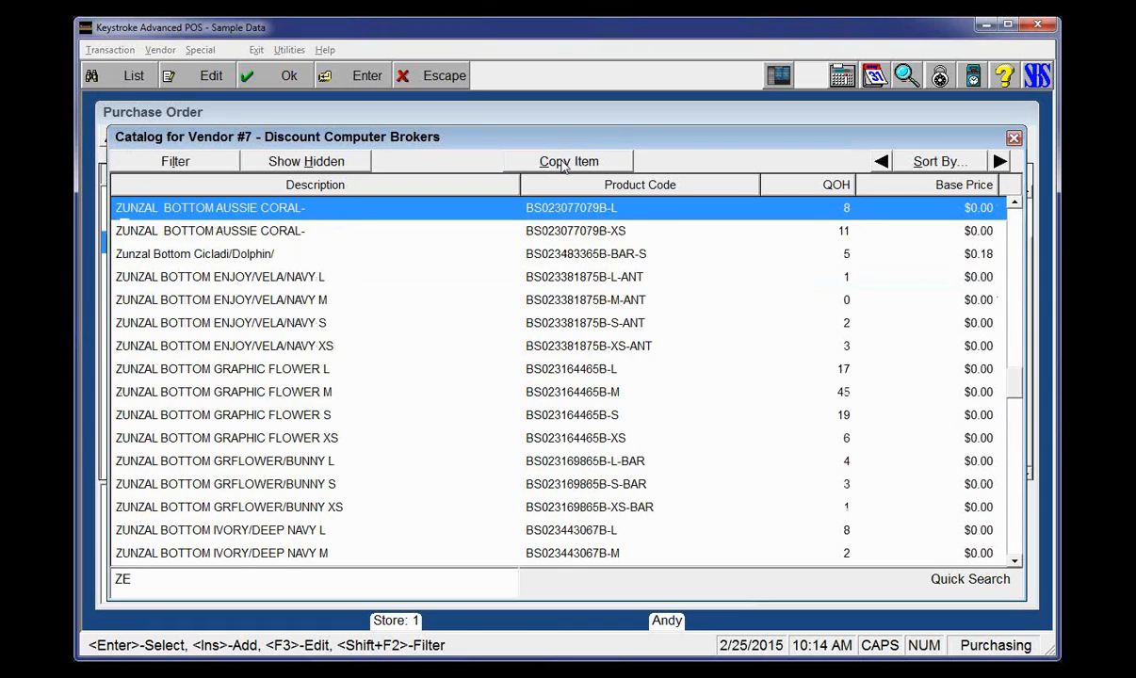
key(Down)
key(Down)
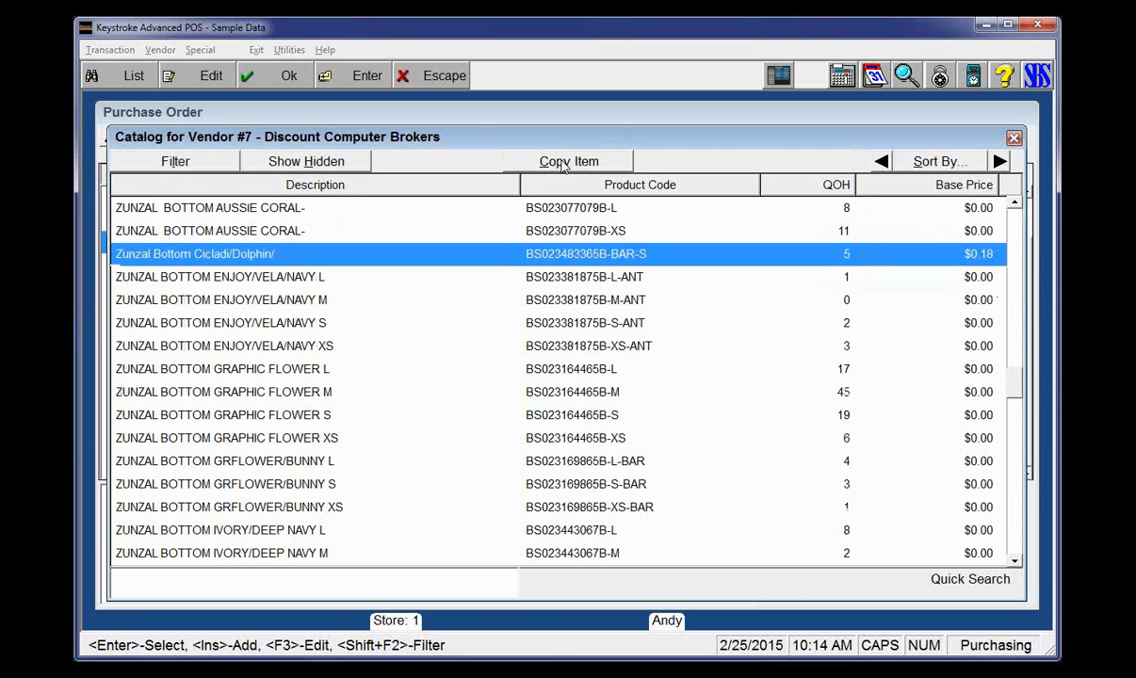
key(Page_Up)
key(Page_Up)
key(Up)
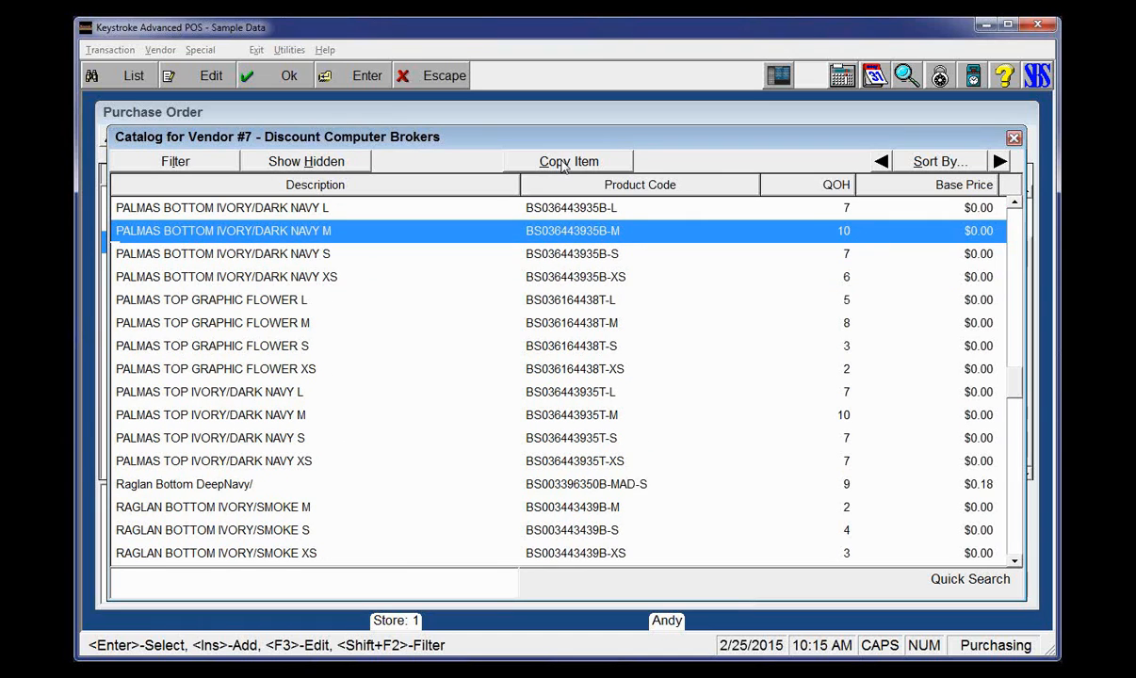
key(Down)
key(Down)
key(Down)
key(Down)
key(Down)
key(Down)
key(Down)
key(Down)
key(Down)
key(Down)
key(Down)
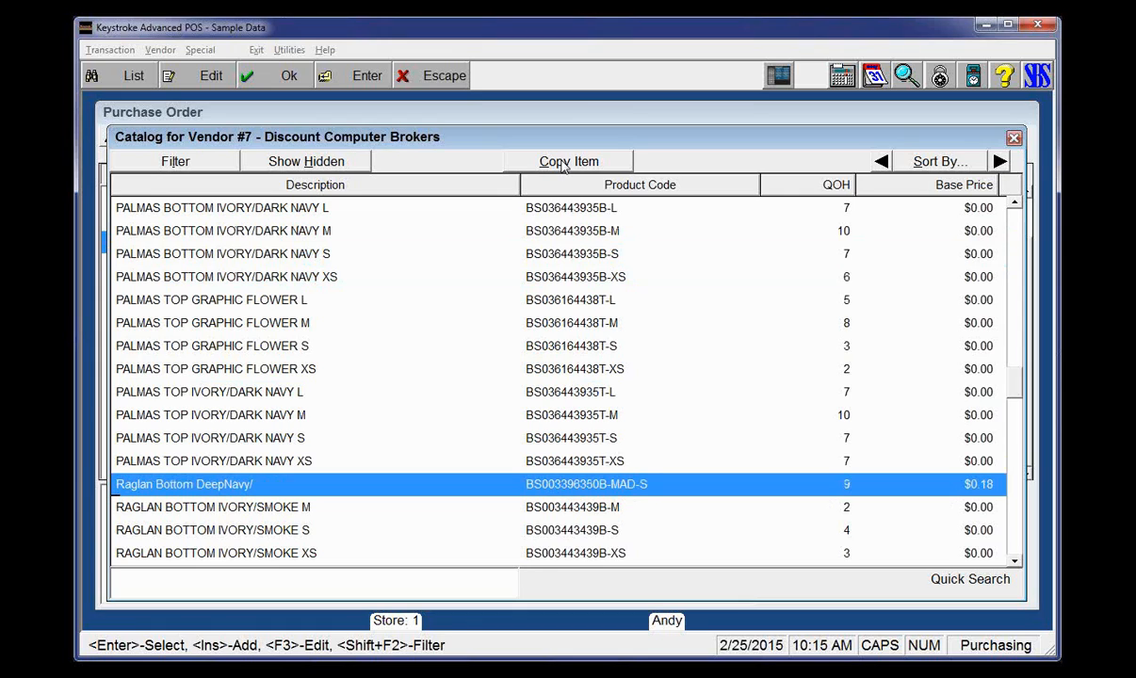
click(563, 162)
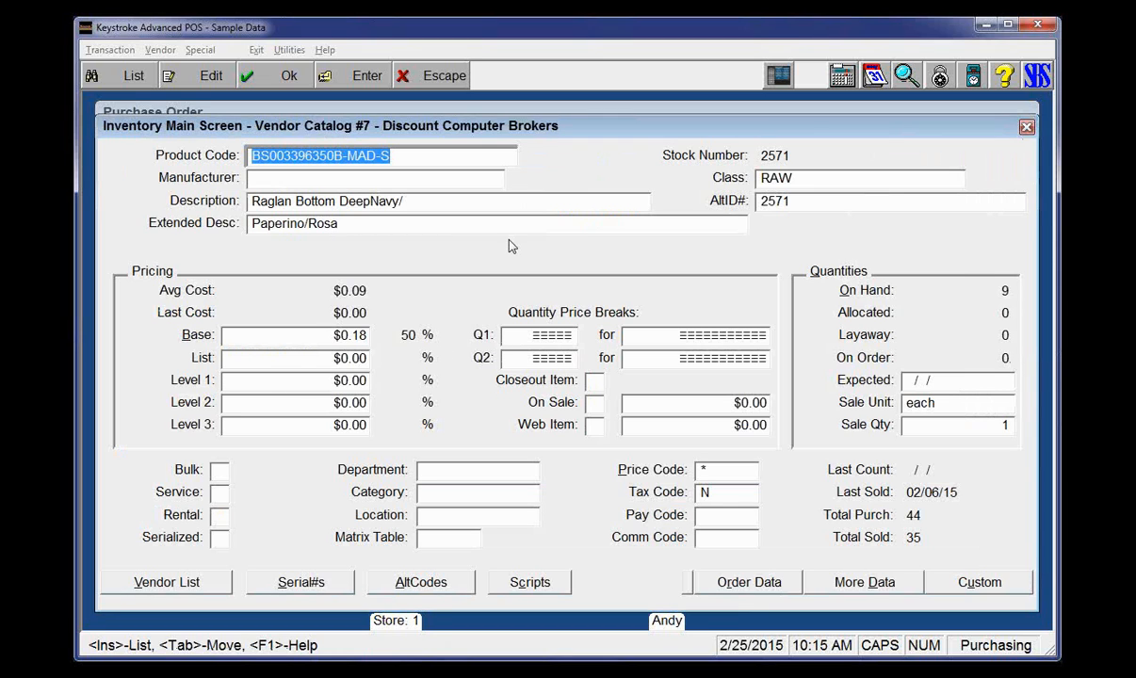
key(Escape)
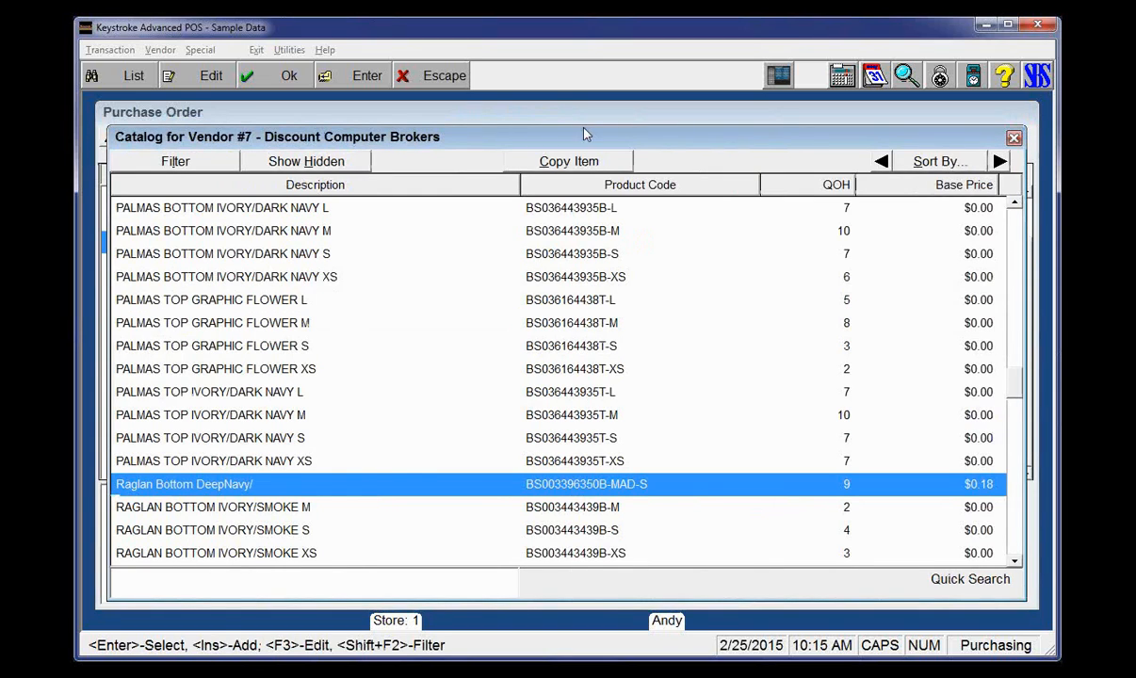
click(546, 160)
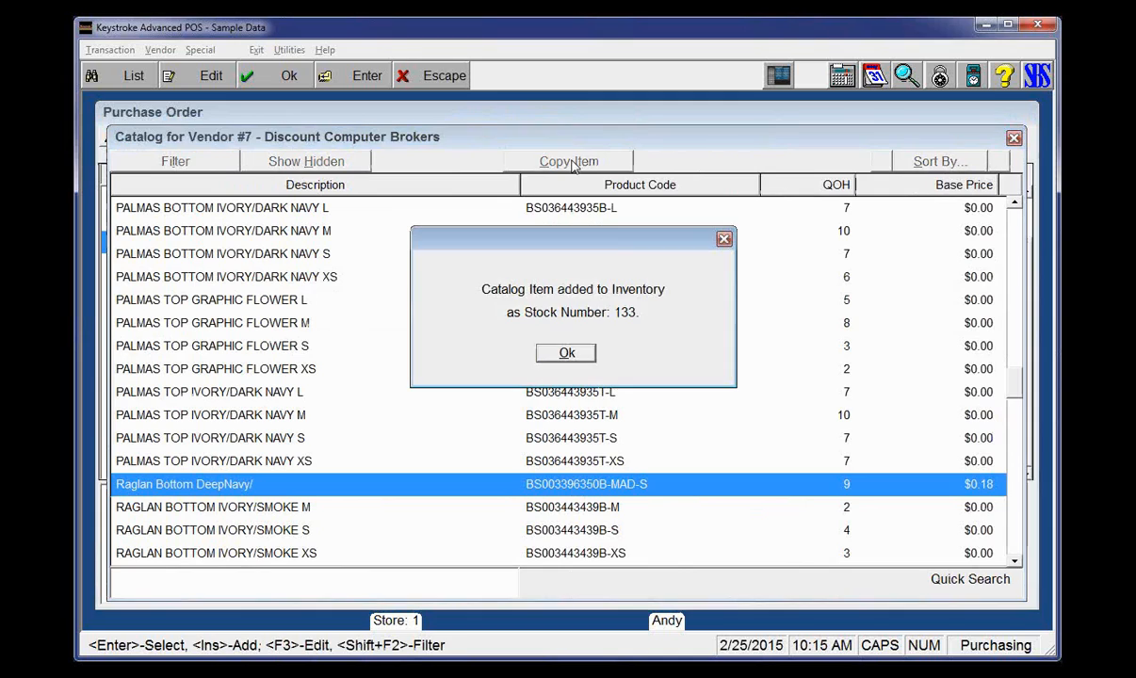
click(568, 354)
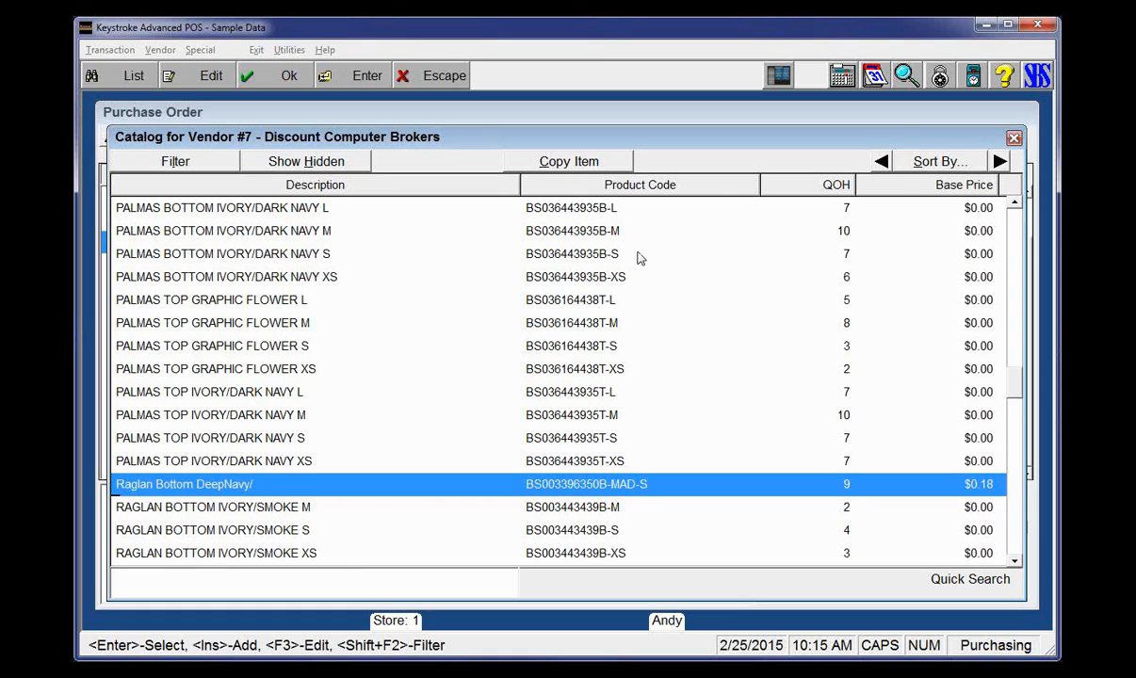
Sort the inventory list by stock number and add Raglan Bottom DeepNavy/ as the third purchase order line.
key(Escape)
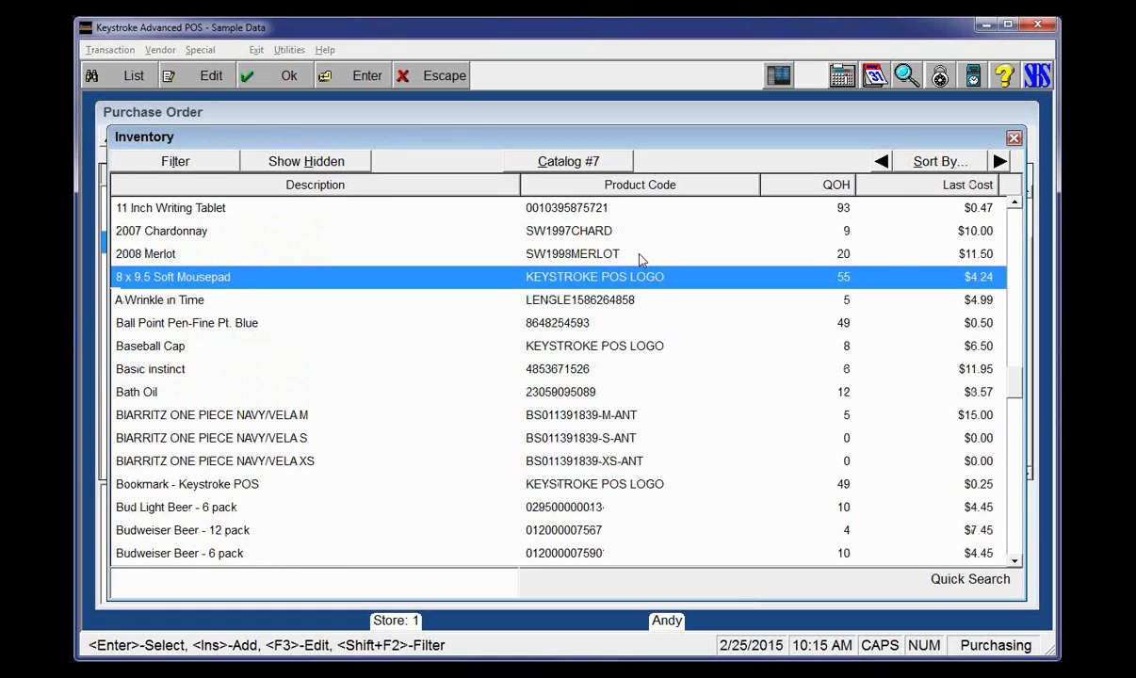
key(Left)
key(Left)
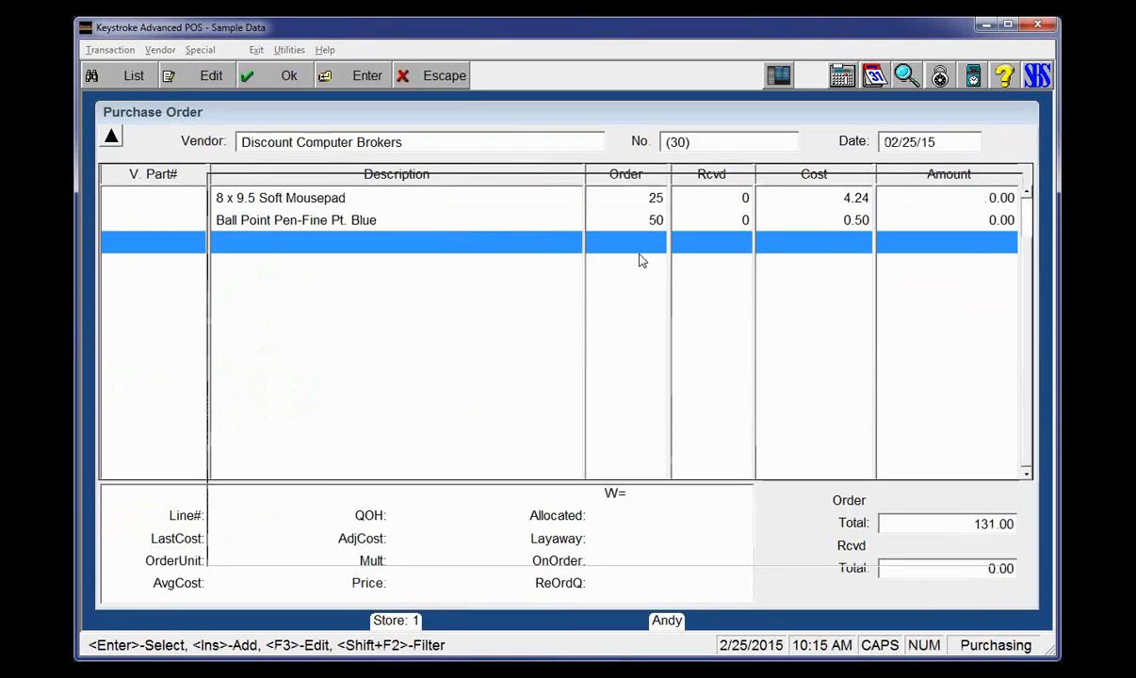
key(End)
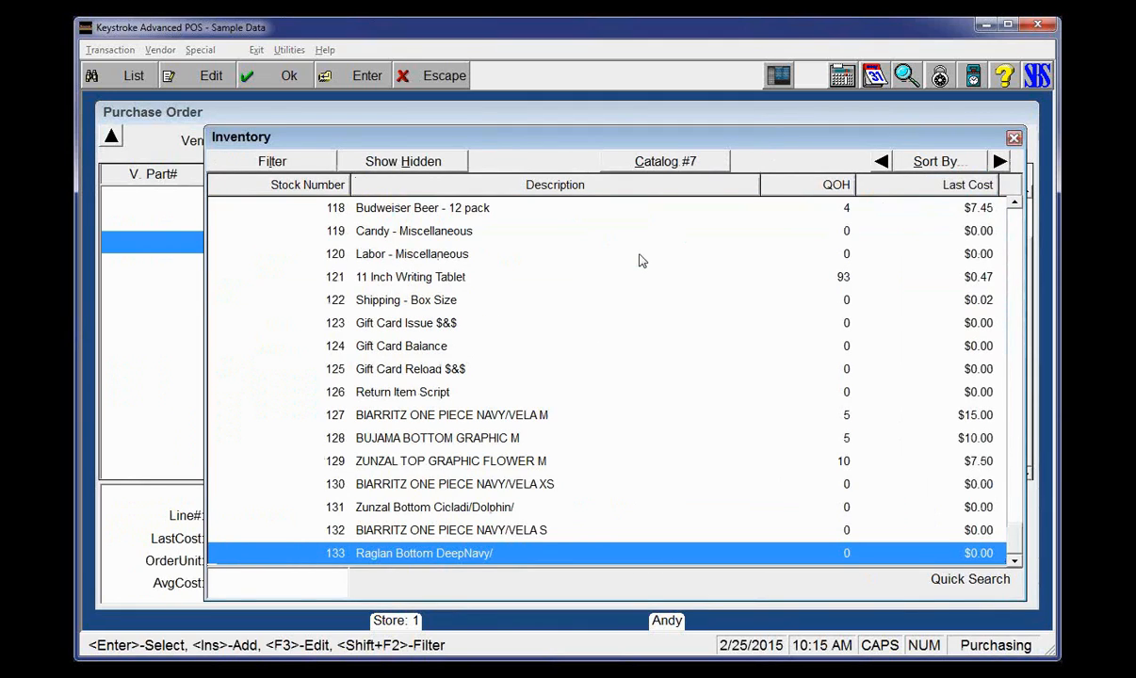
key(Return)
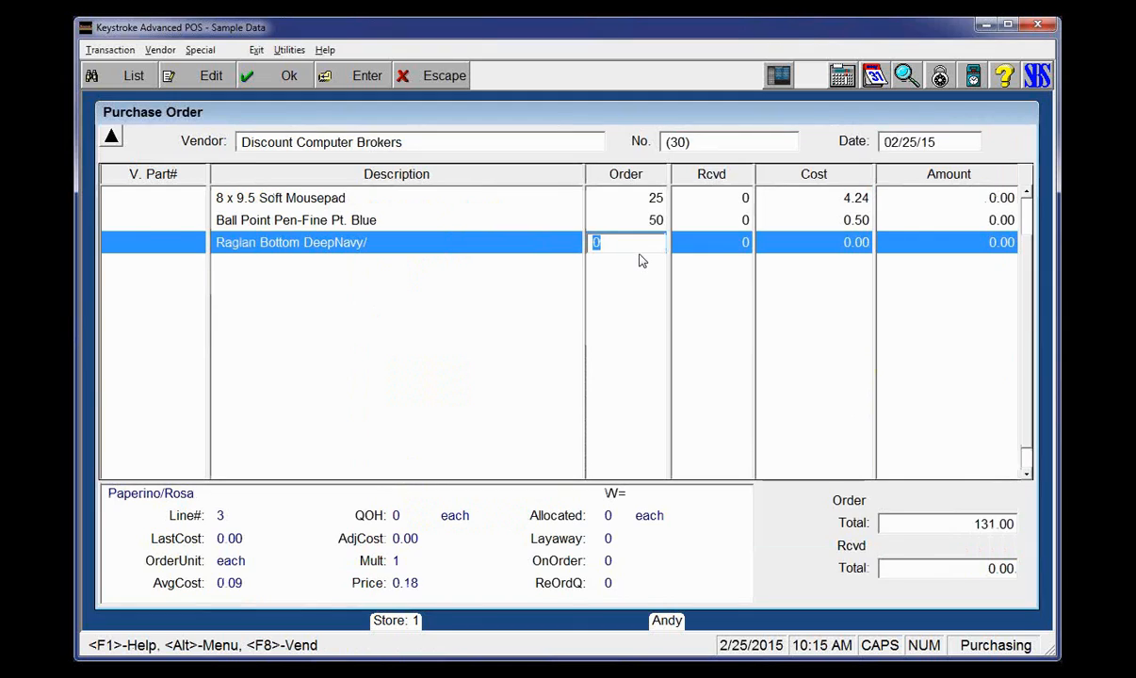
Set the Raglan Bottom DeepNavy/ line's order quantity to 15 and its cost to 0.25.
text(15)
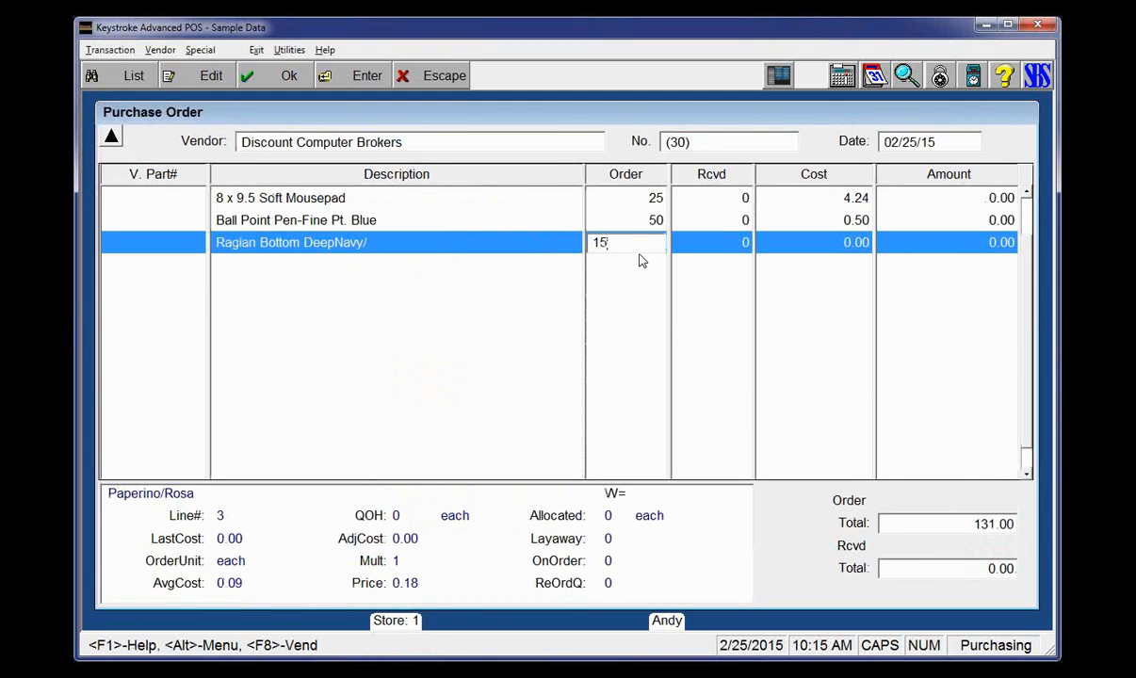
key(Return)
text(.25)
key(Return)
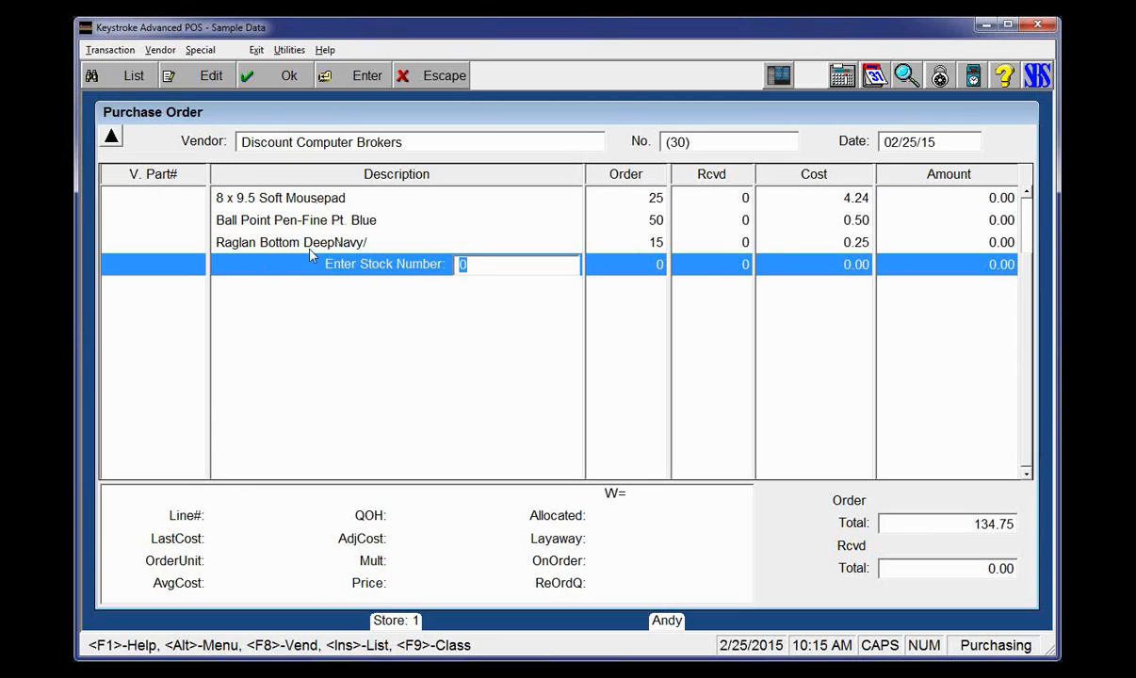
Enter received quantities of 25 for the mousepad, 50 for the ball point pen and 15 for the Raglan bottom.
key(Up)
key(Up)
key(Up)
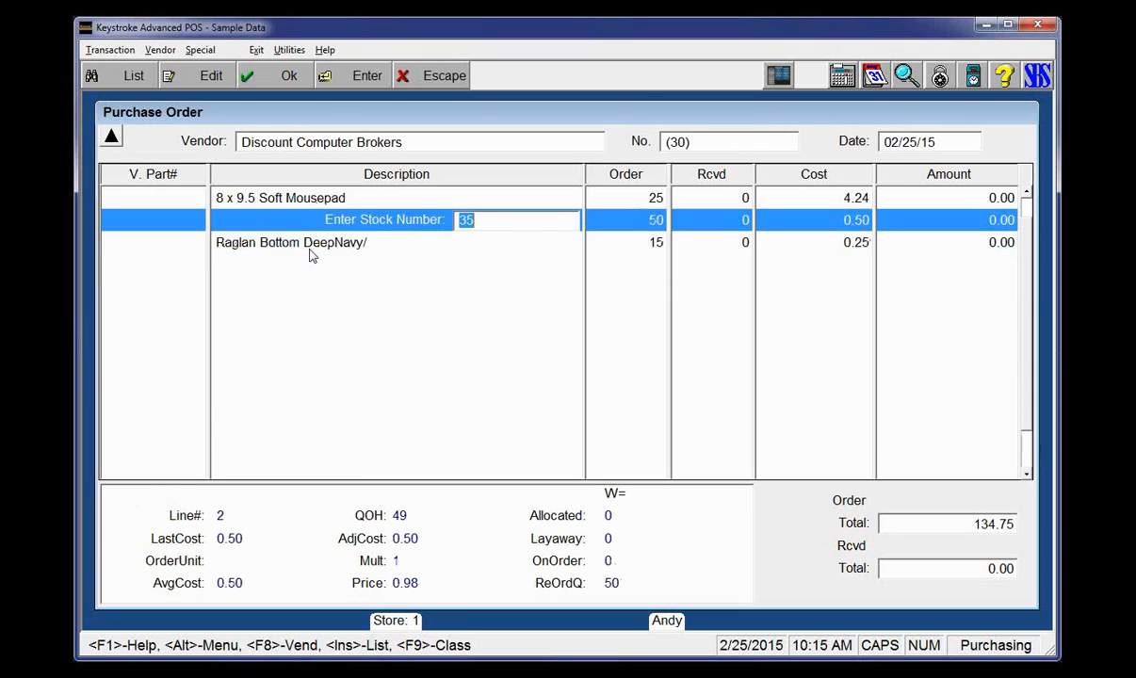
key(Return)
text(25)
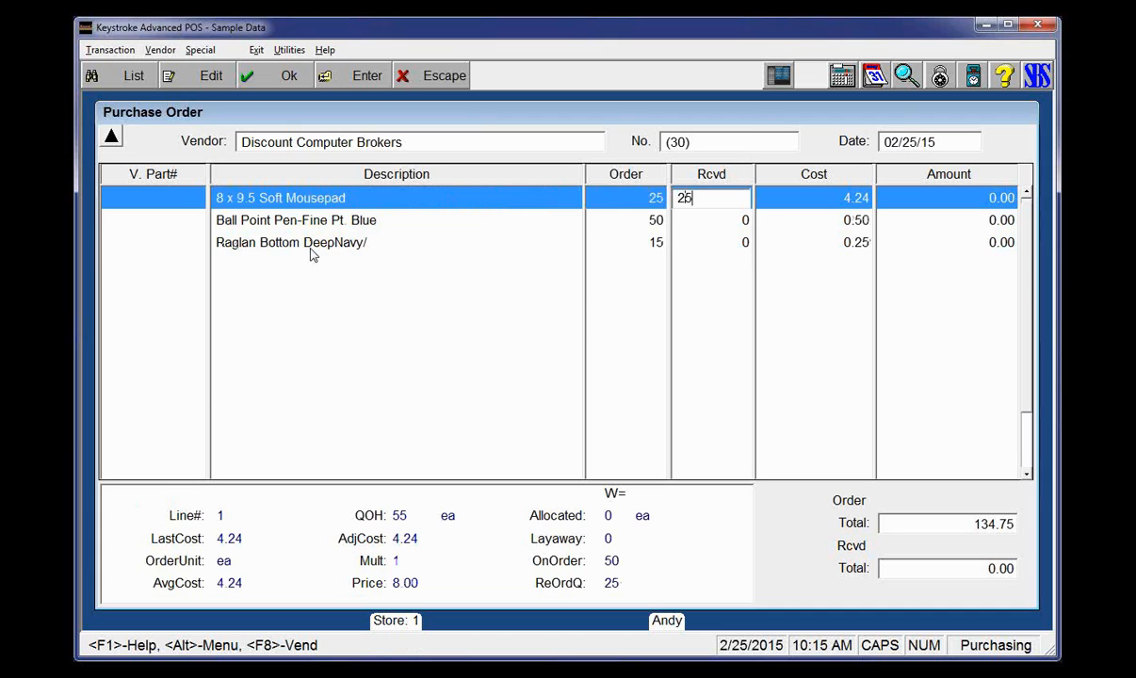
key(Return)
text(50)
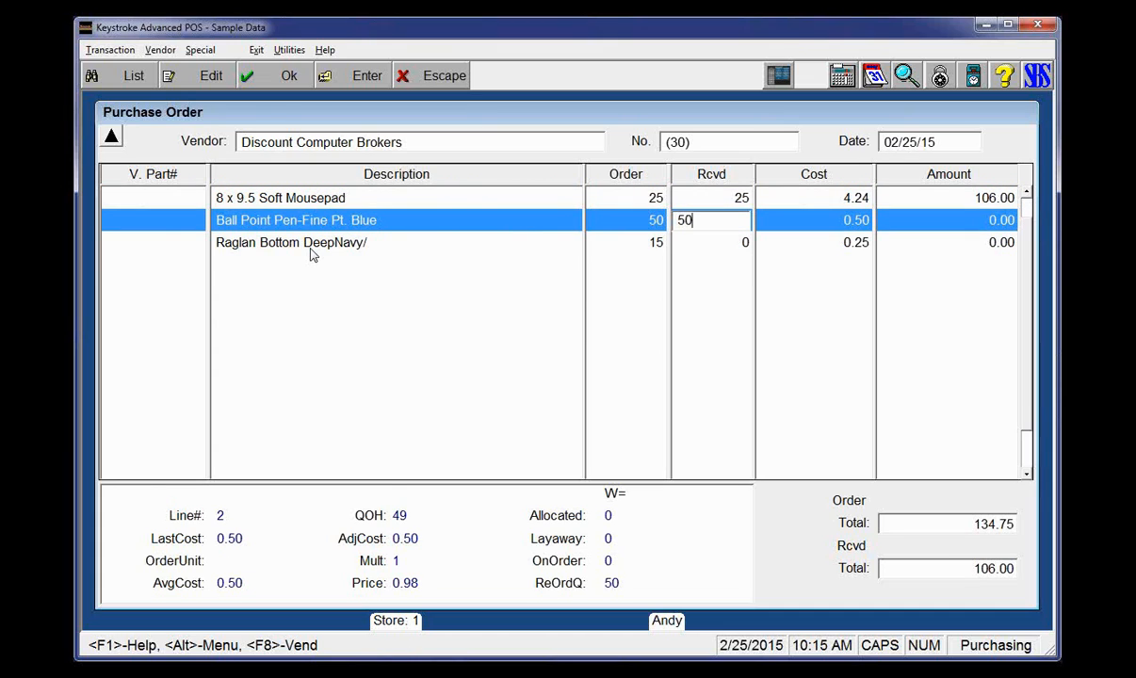
key(Return)
text(15)
key(Return)
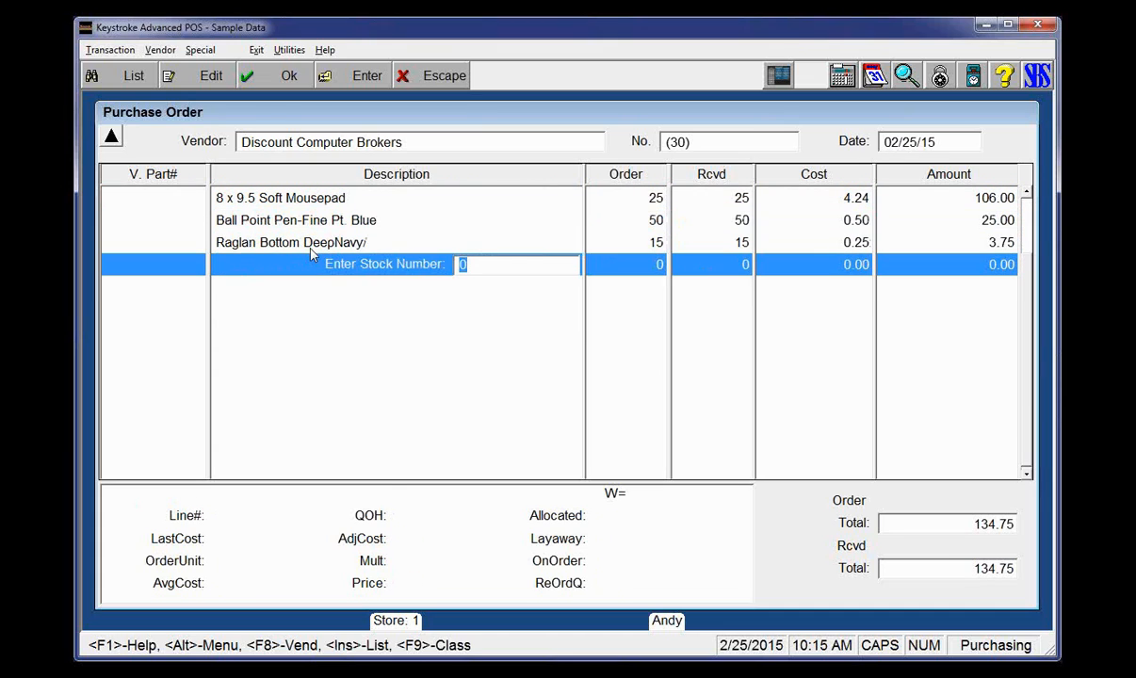
Complete the received purchase order without adding a payment and save it without printing or emailing.
key(F10)
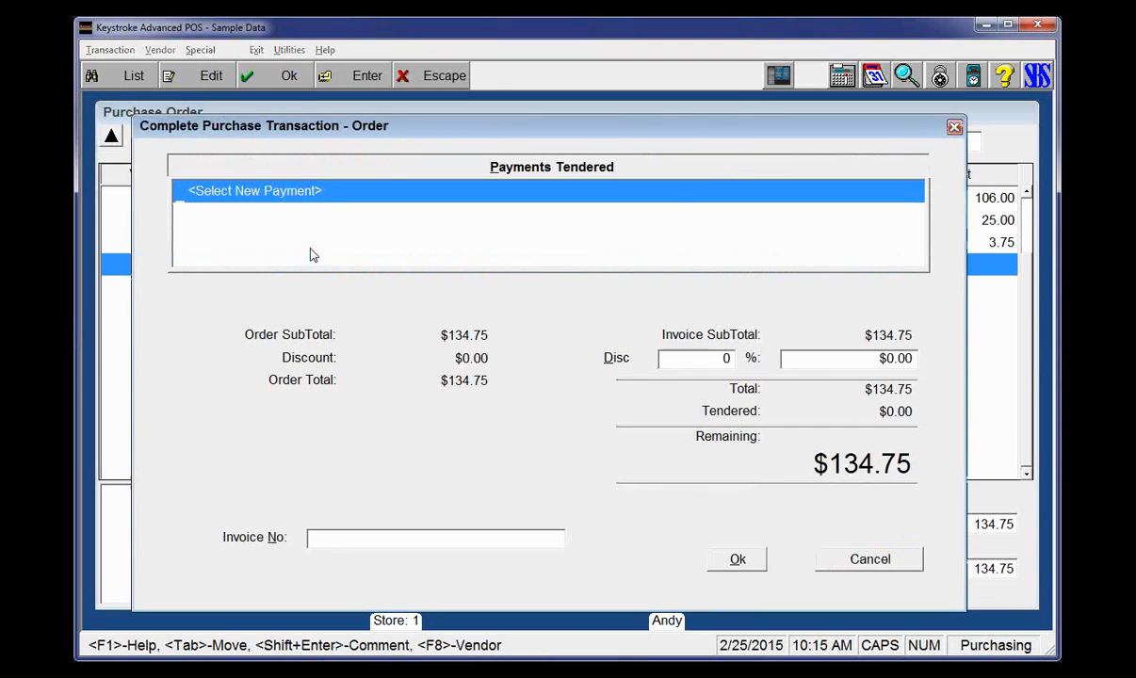
key(F10)
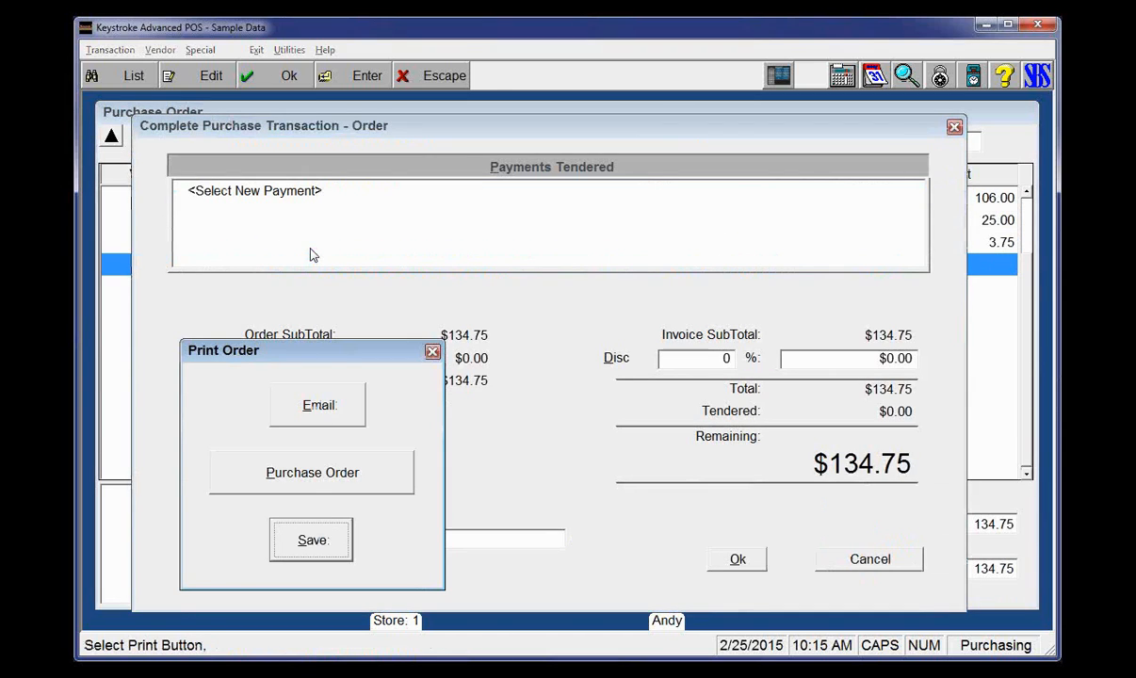
key(Return)
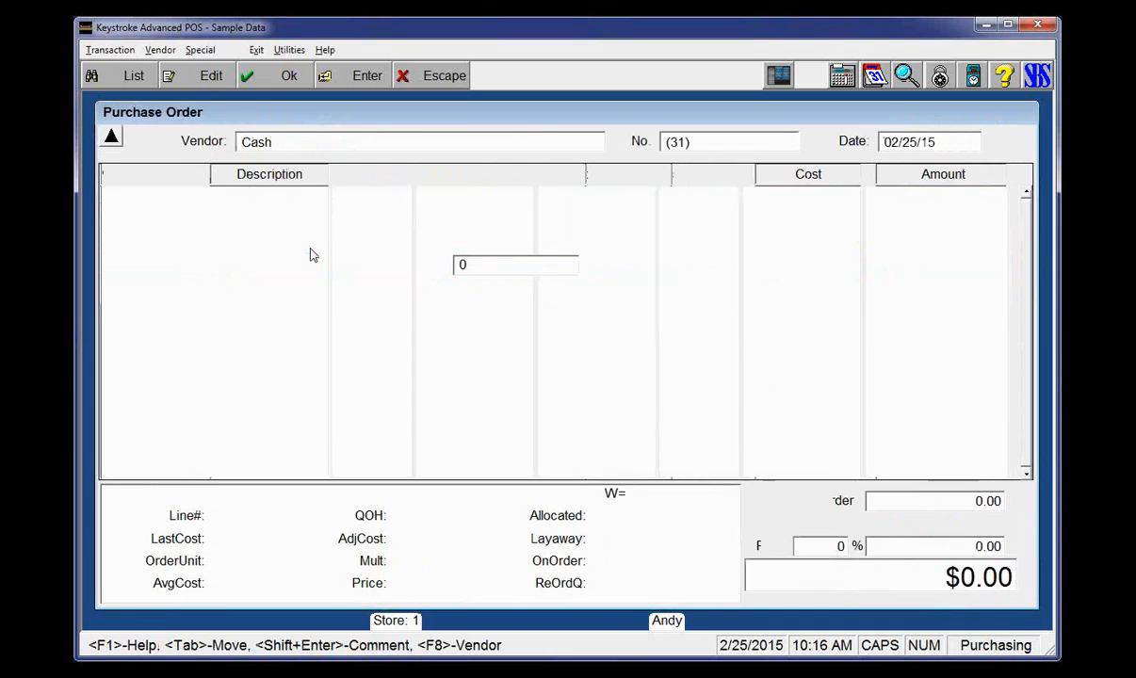
Bring up the saved purchase invoice 30A and open the inventory record of its Raglan Bottom DeepNavy/ line.
key(Page_Down)
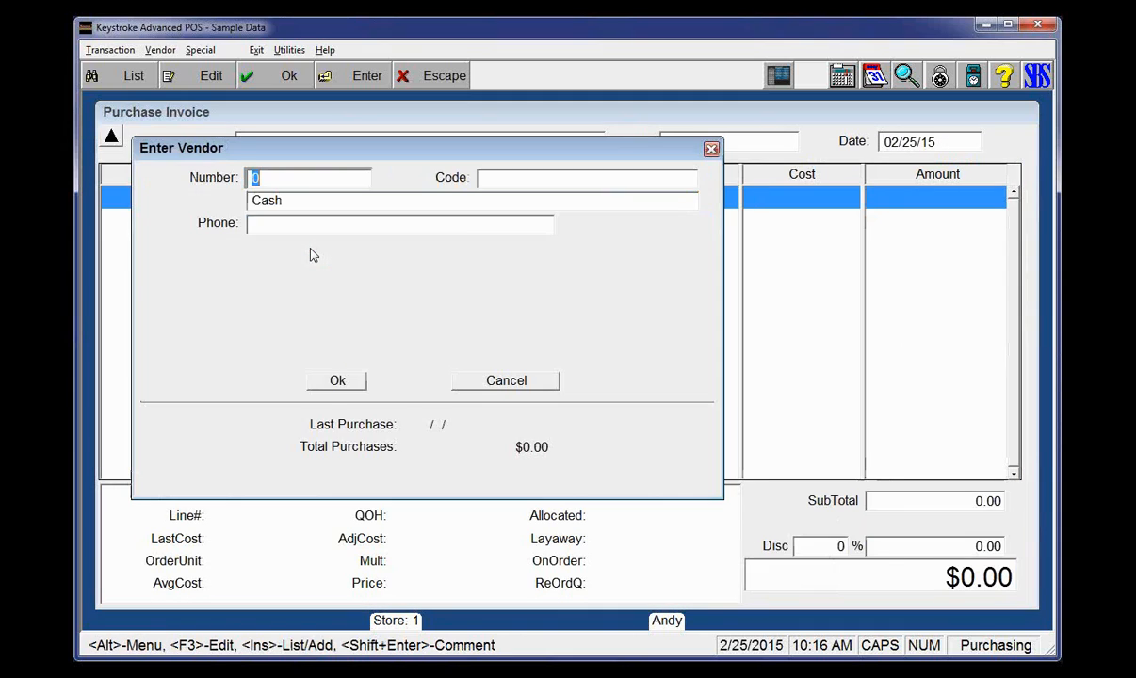
key(Page_Up)
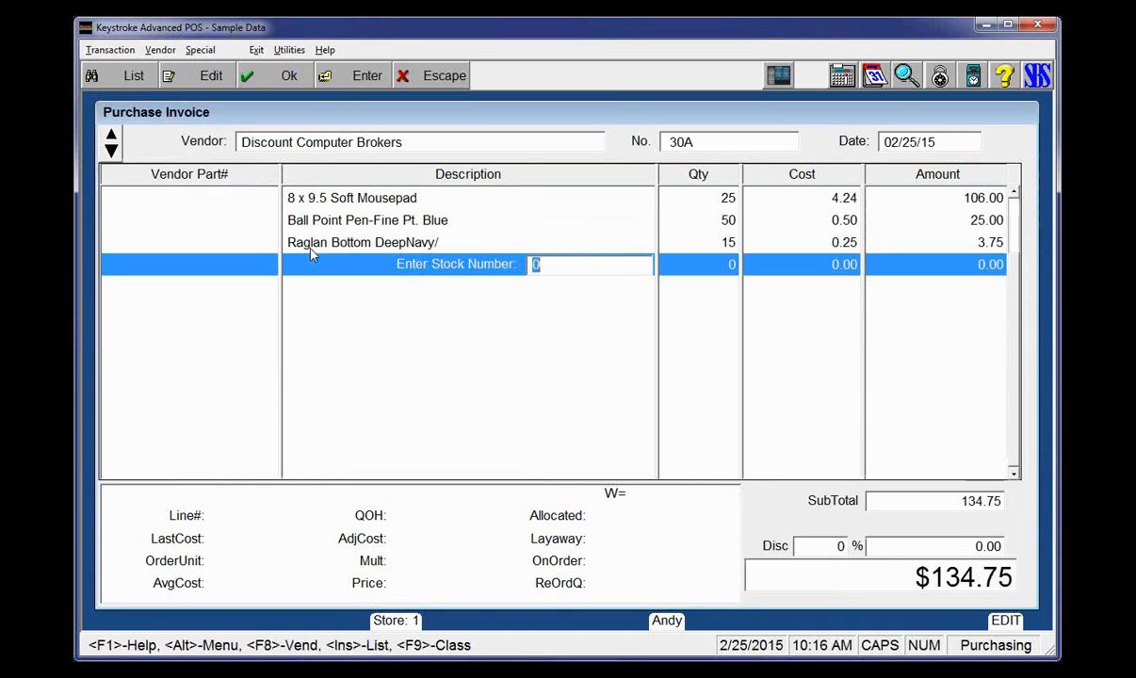
key(Up)
key(Up)
key(Up)
key(Down)
key(Down)
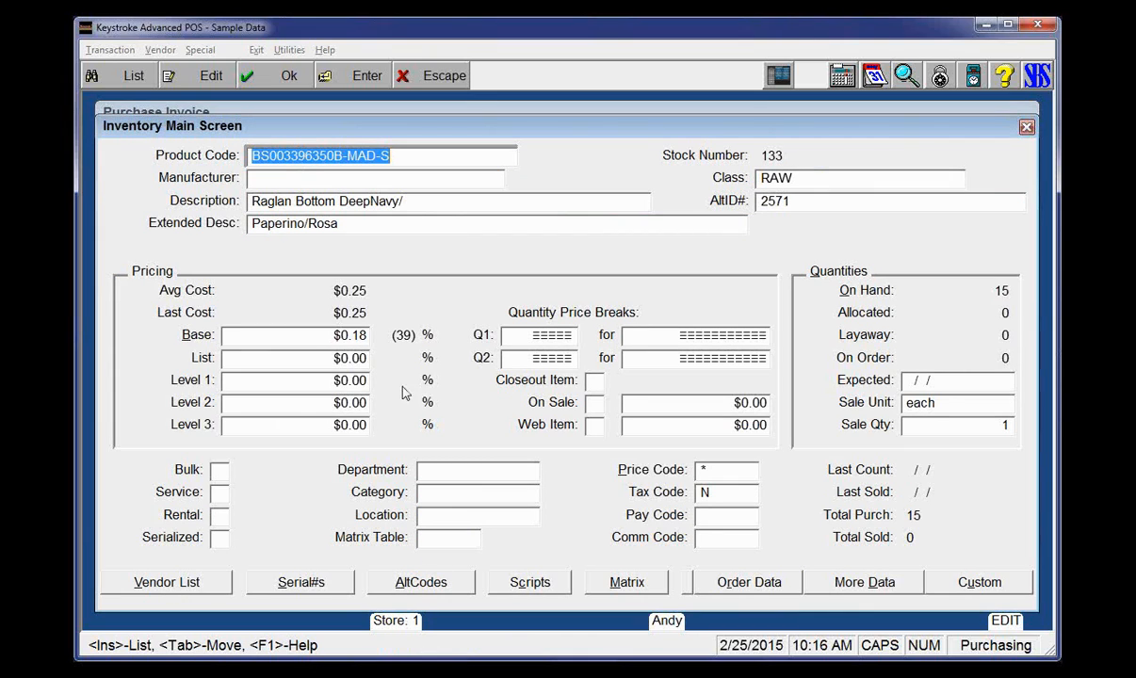
Examine the Raglan Bottom DeepNavy/ item's base price and vendor 7 purchase details, and open its order data.
click(354, 337)
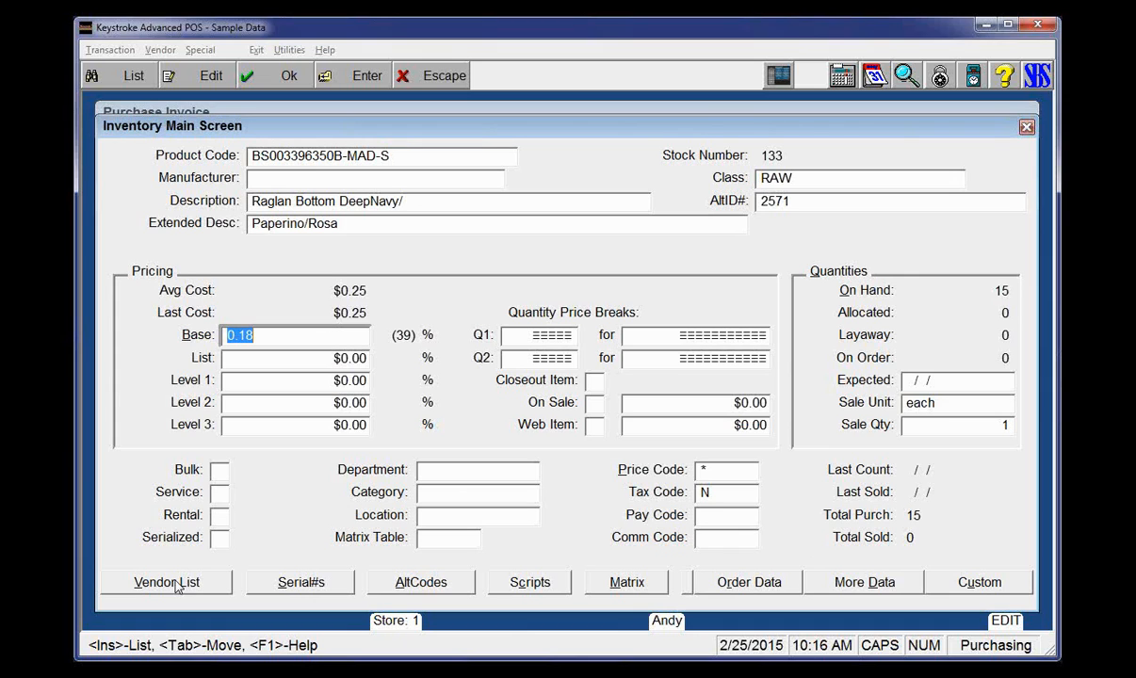
click(146, 584)
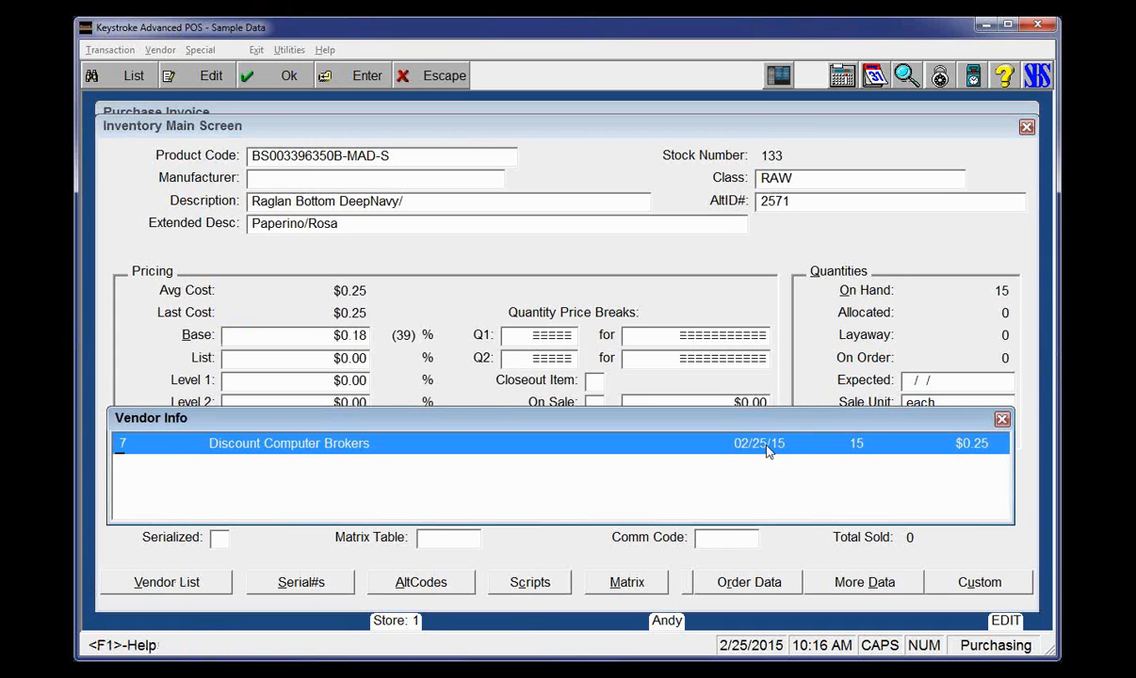
double_click(857, 451)
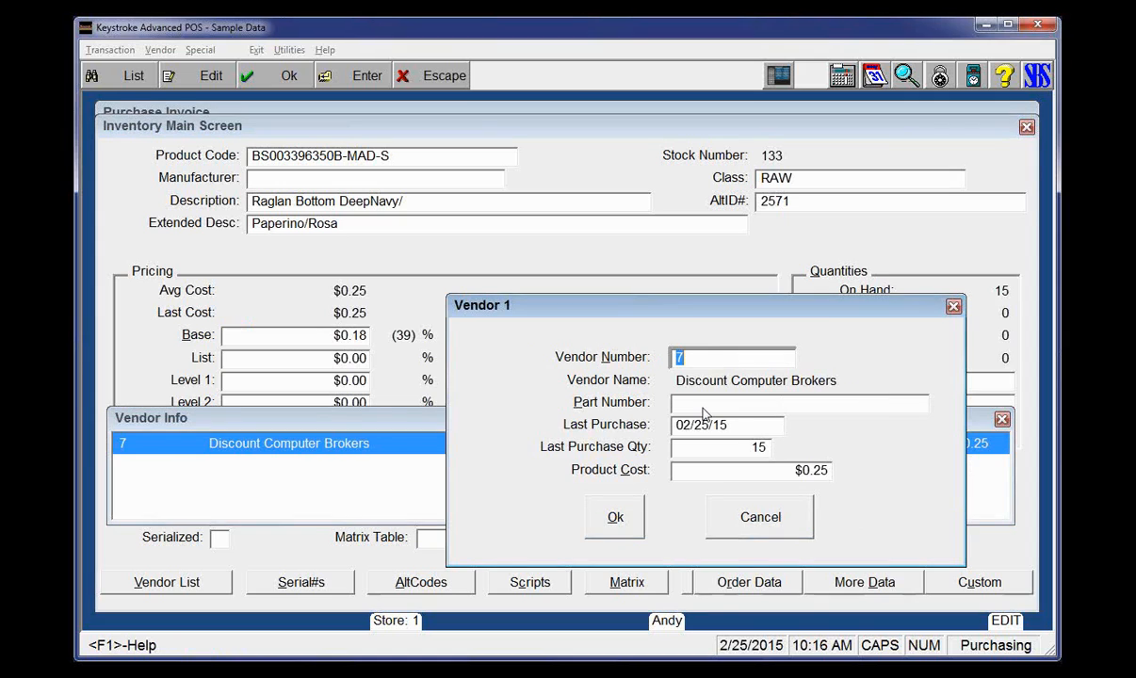
click(781, 525)
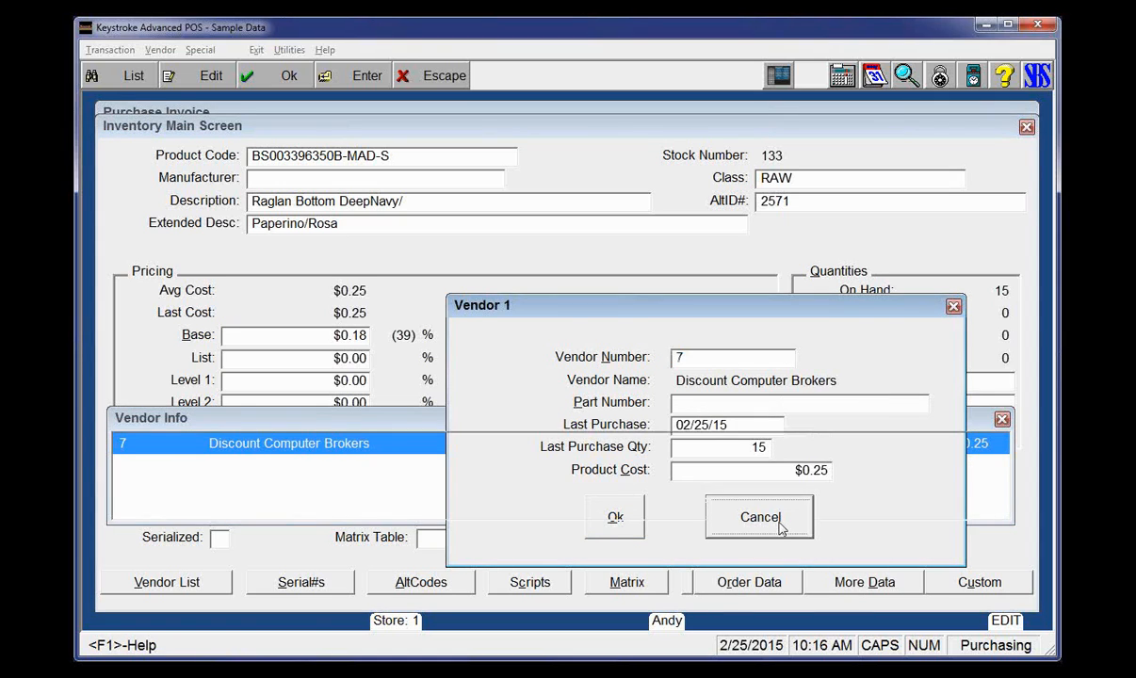
key(Escape)
click(753, 582)
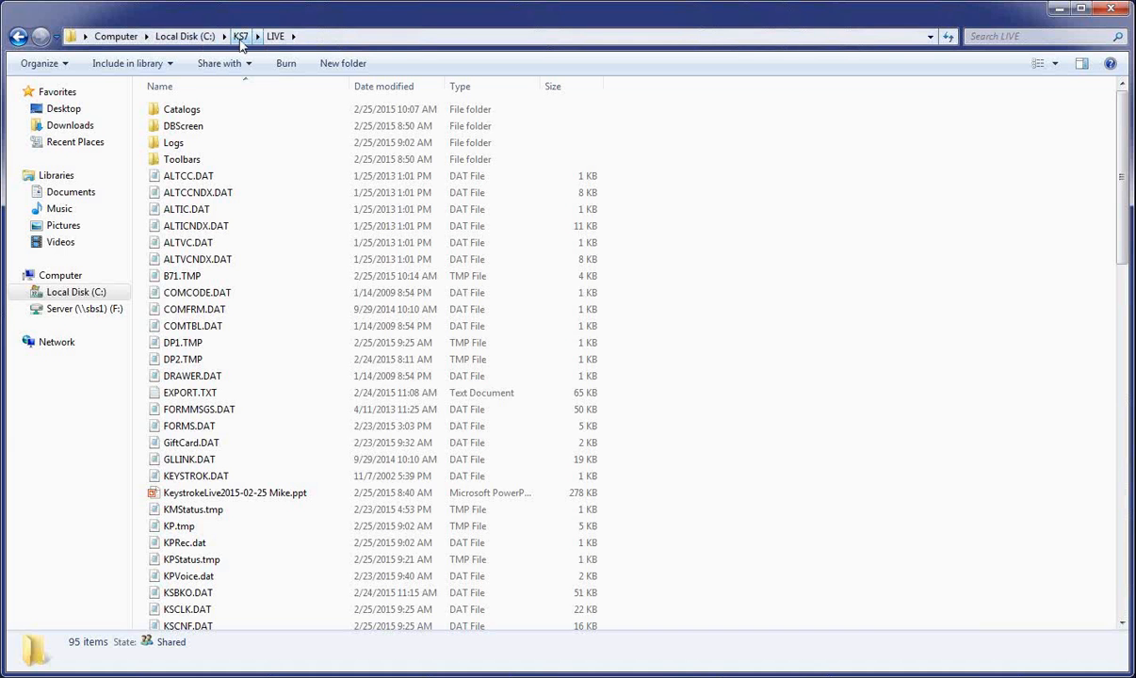
Examine the vendor catalog data files and their backups in the LIVE folder's Catalogs subfolder.
double_click(184, 110)
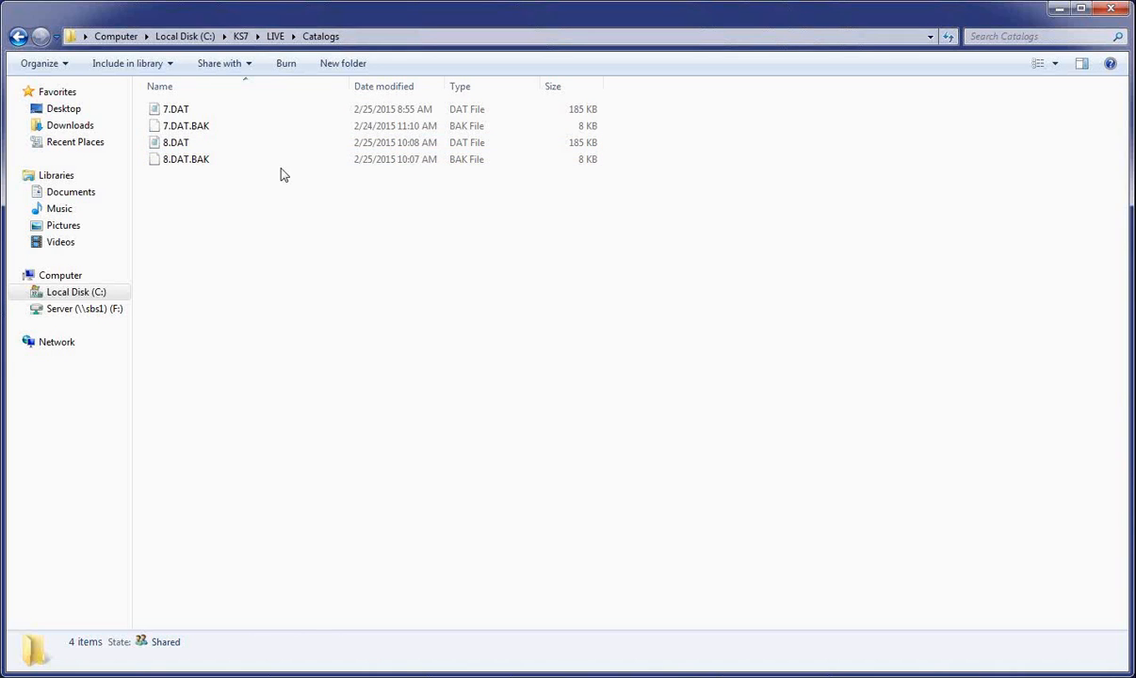
click(274, 38)
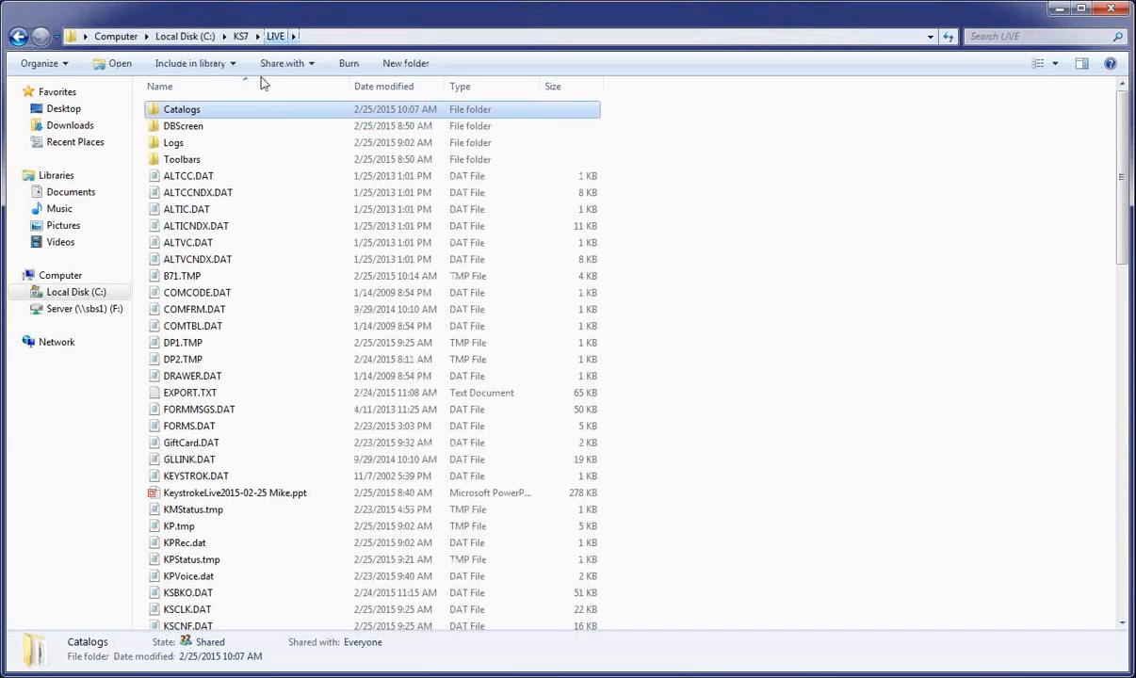
double_click(188, 111)
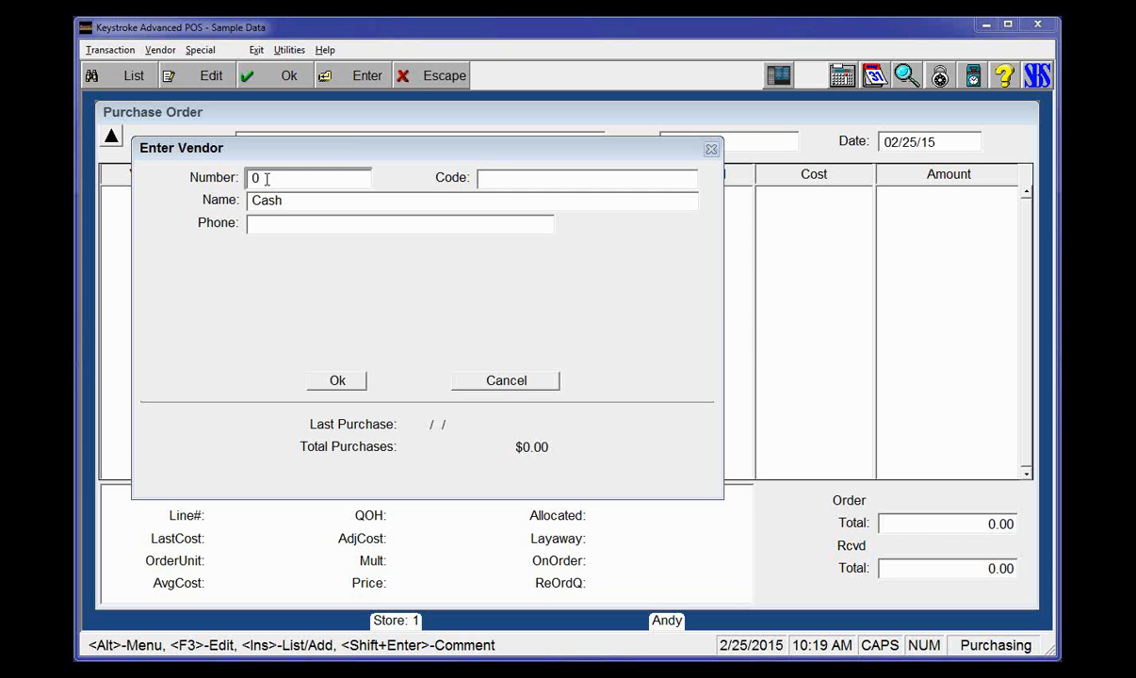
Accept Cash as the vendor of the new purchase order and browse the inventory list down to Baseball Cap.
click(334, 378)
key(Insert)
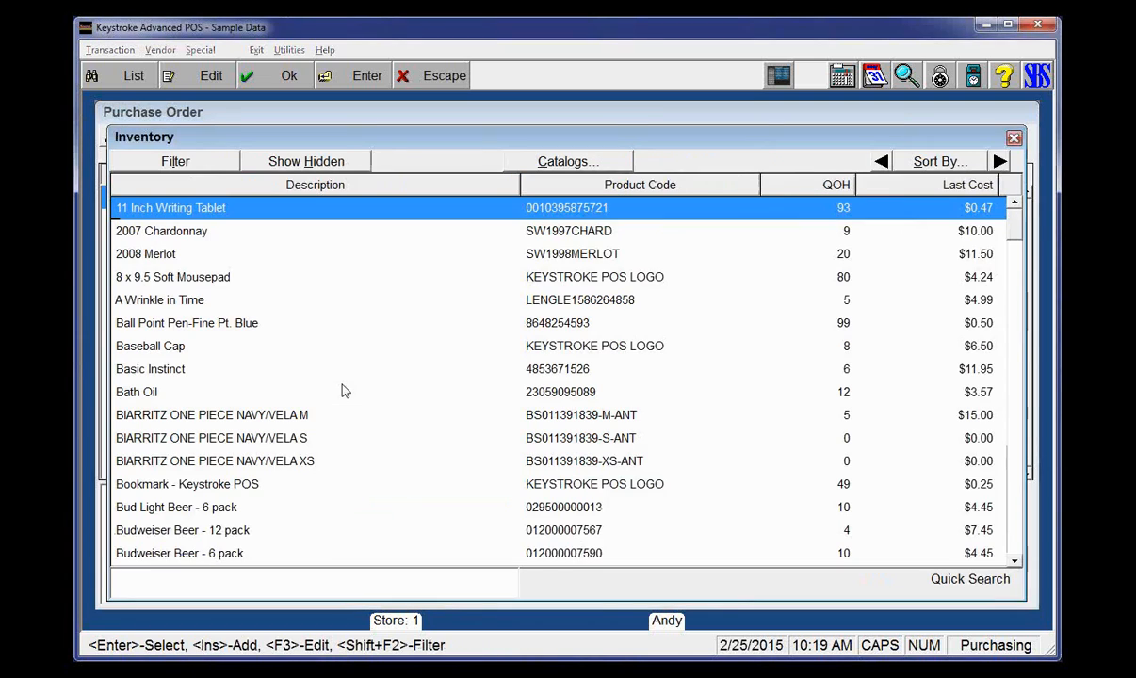
key(Down)
key(Down)
key(Down)
key(Down)
key(Down)
key(Down)
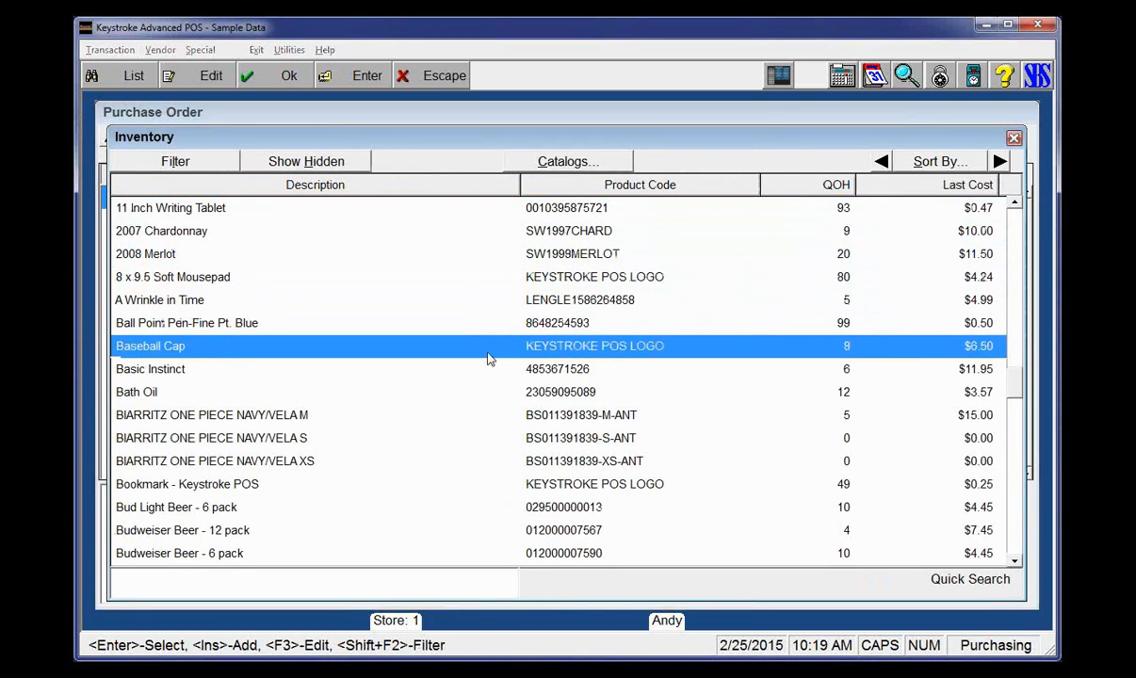
View the existing catalog of vendor 8, Mega Discount Warehouse, from the inventory list and return to the empty purchase order line.
click(582, 163)
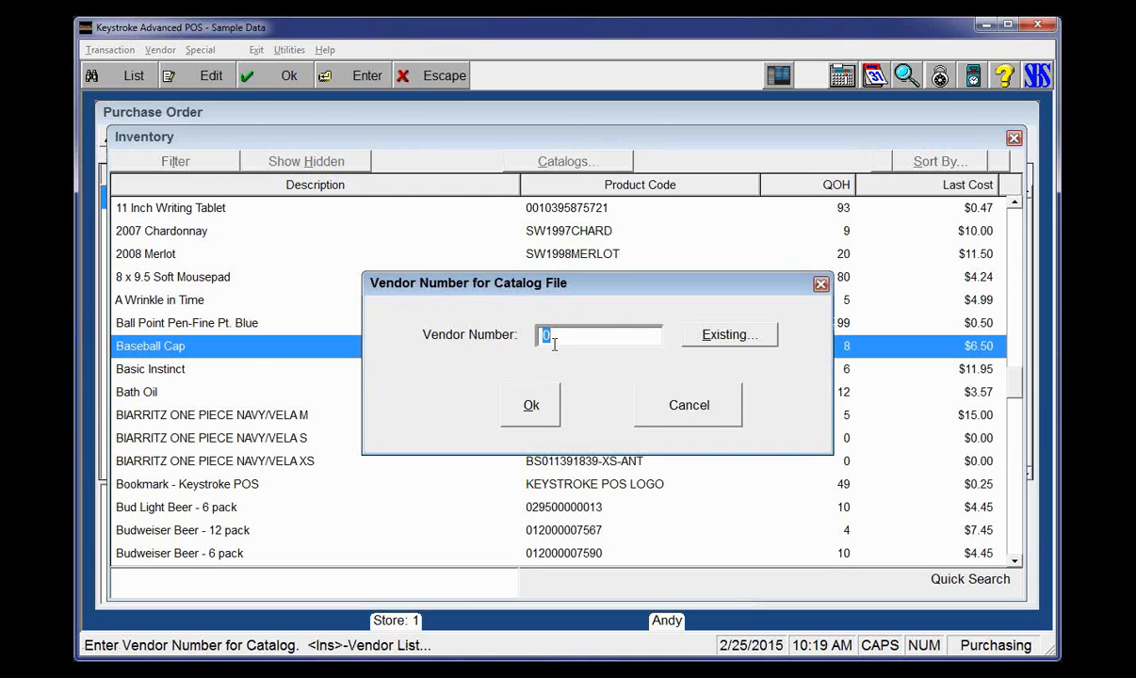
click(754, 342)
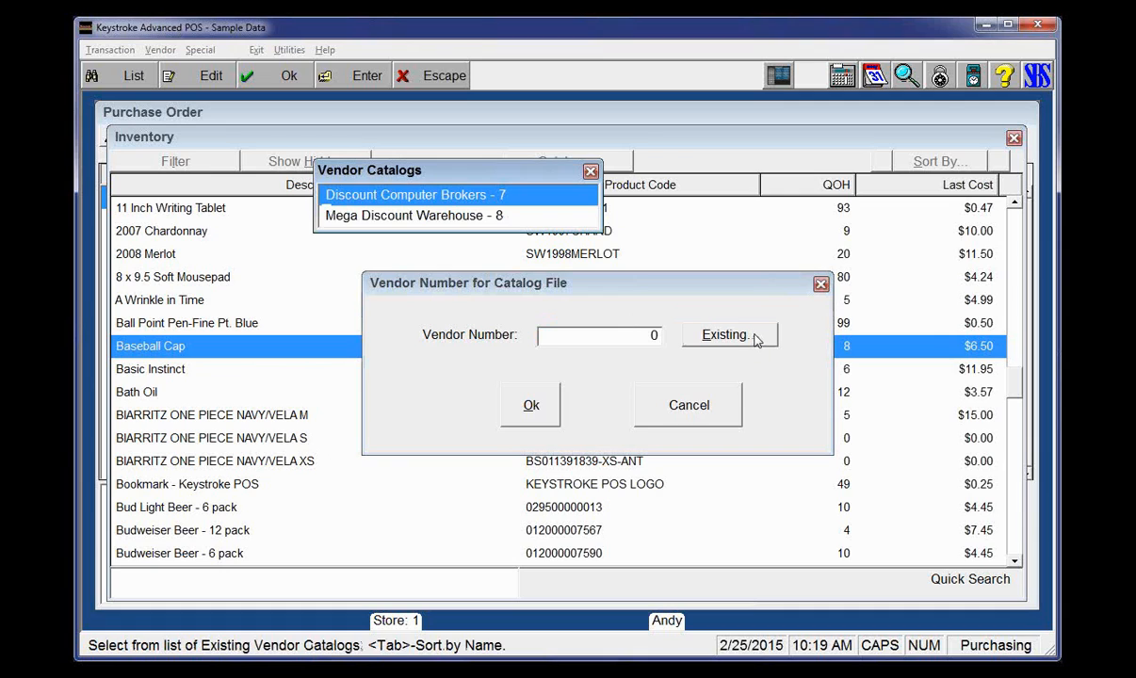
click(756, 341)
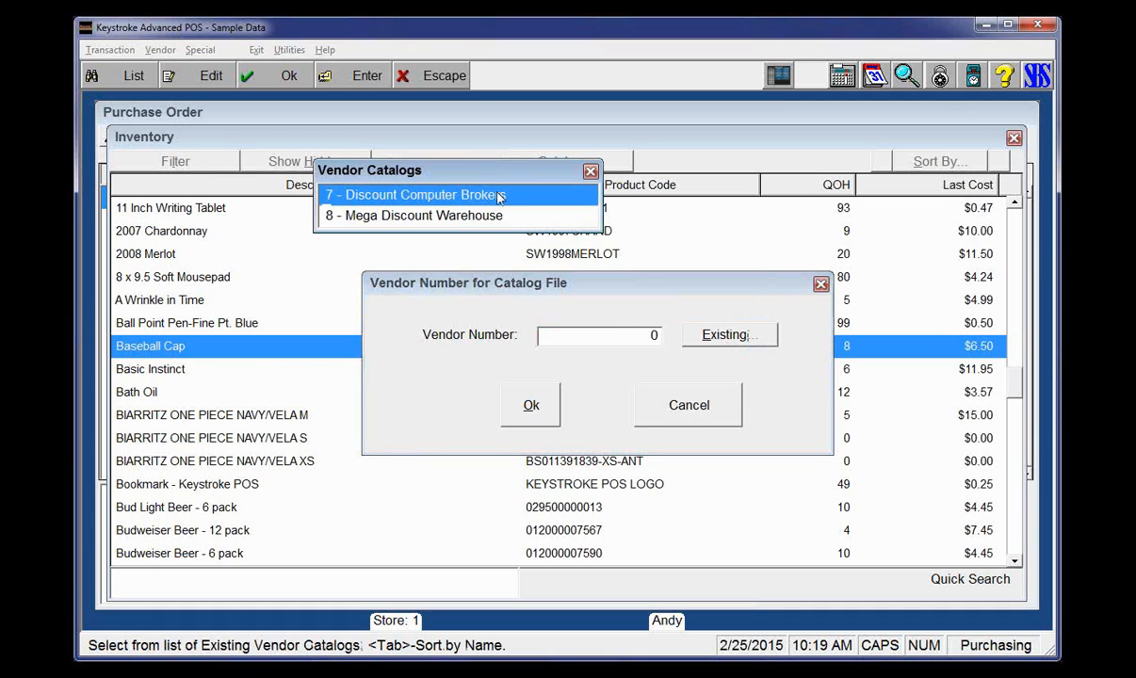
double_click(439, 216)
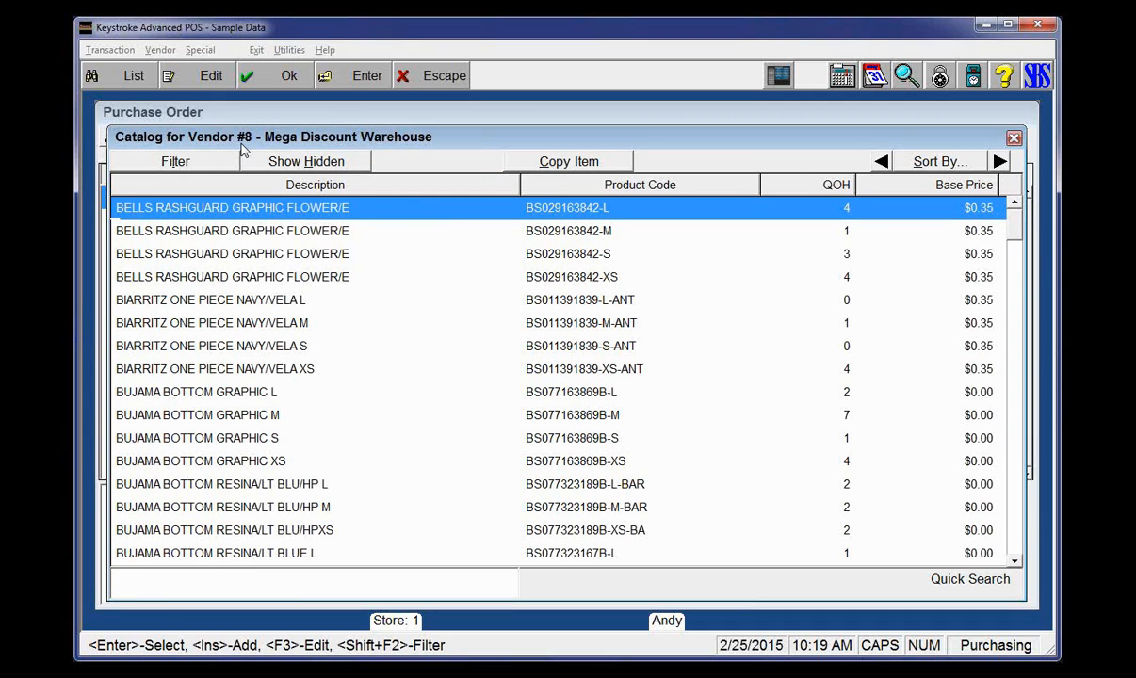
key(Escape)
key(Escape)
key(Insert)
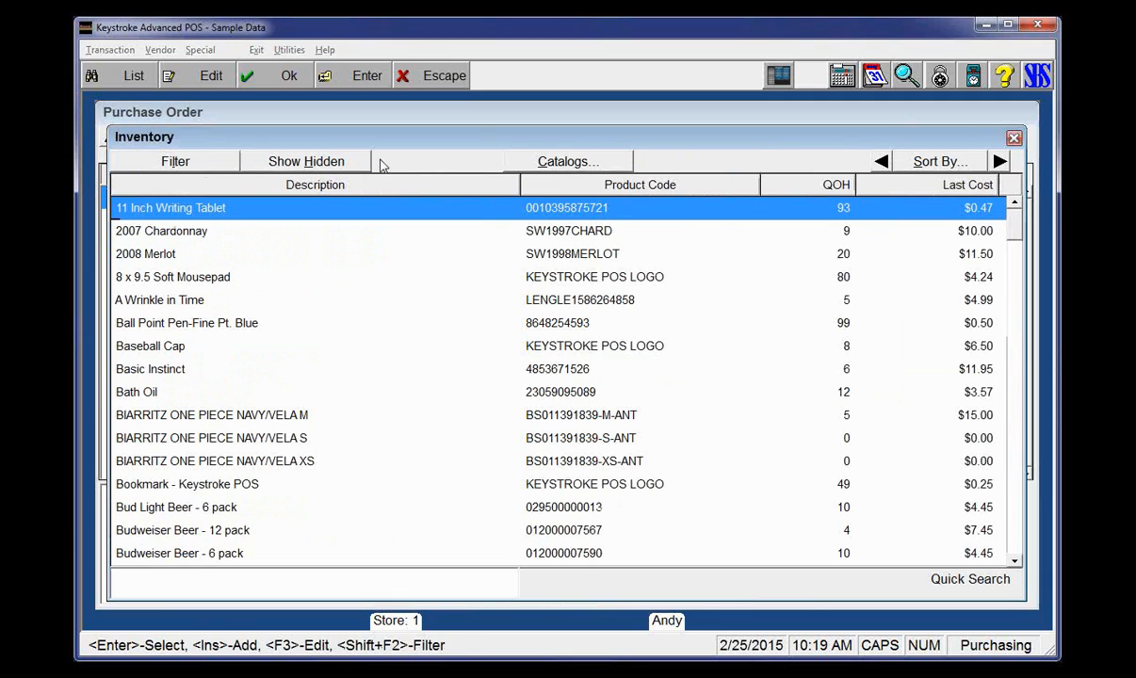
key(Escape)
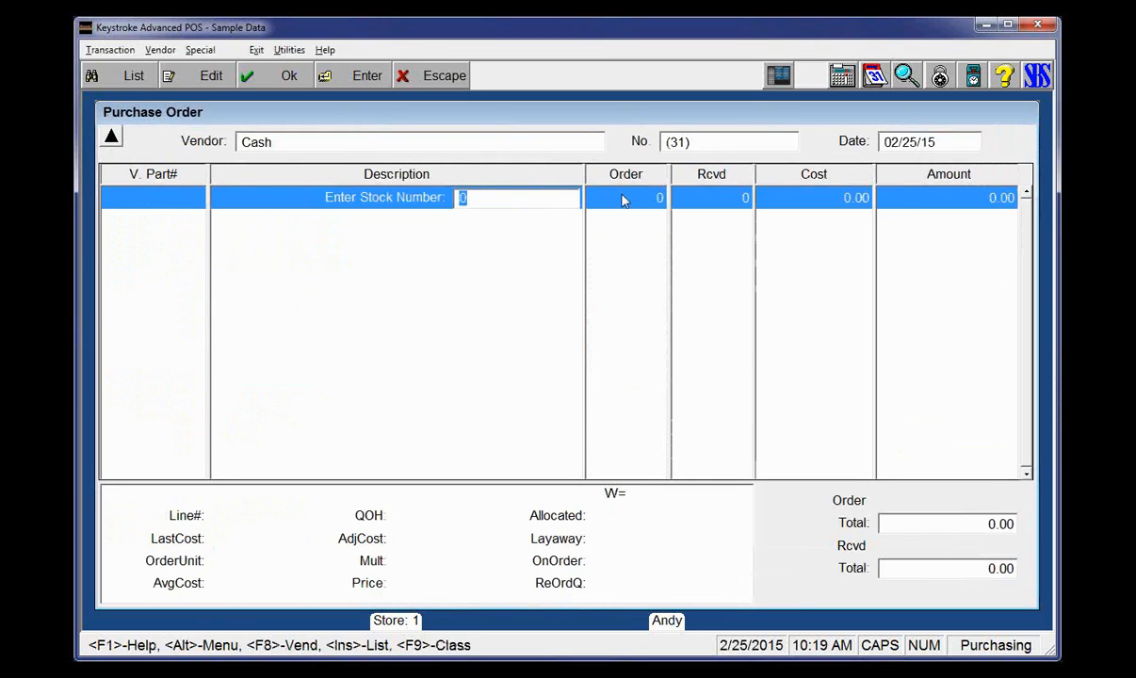